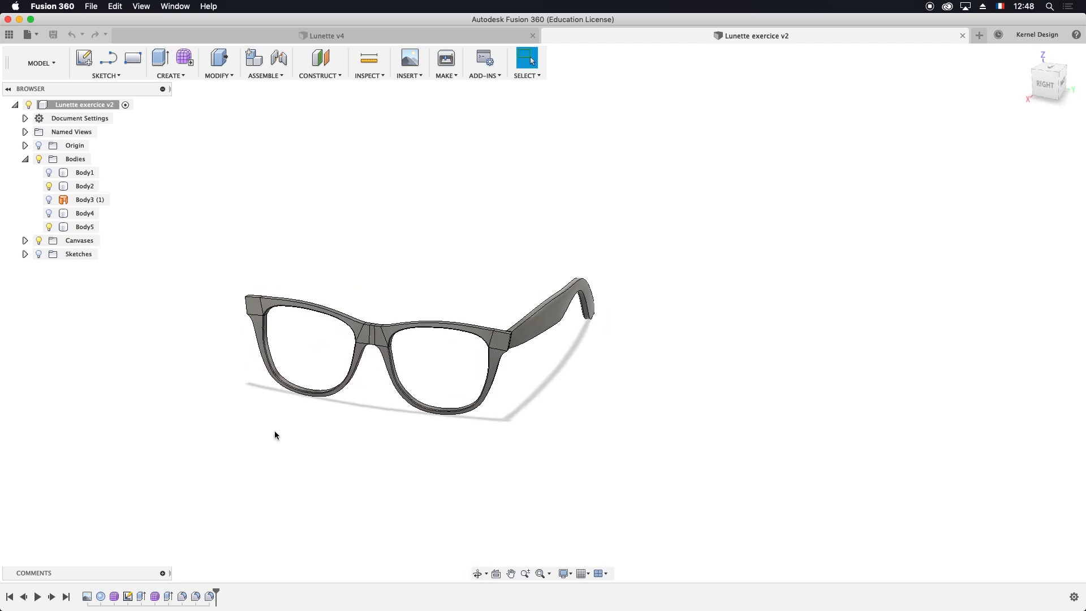
# Examine the rendered Lunette v4 sunglasses and the Lunette exercice v2 frame from several viewing angles
pyautogui.click(428, 36)
pyautogui.keyDown('shift'); pyautogui.moveTo(583, 321); pyautogui.dragTo(503, 221, button='middle'); pyautogui.keyUp('shift')
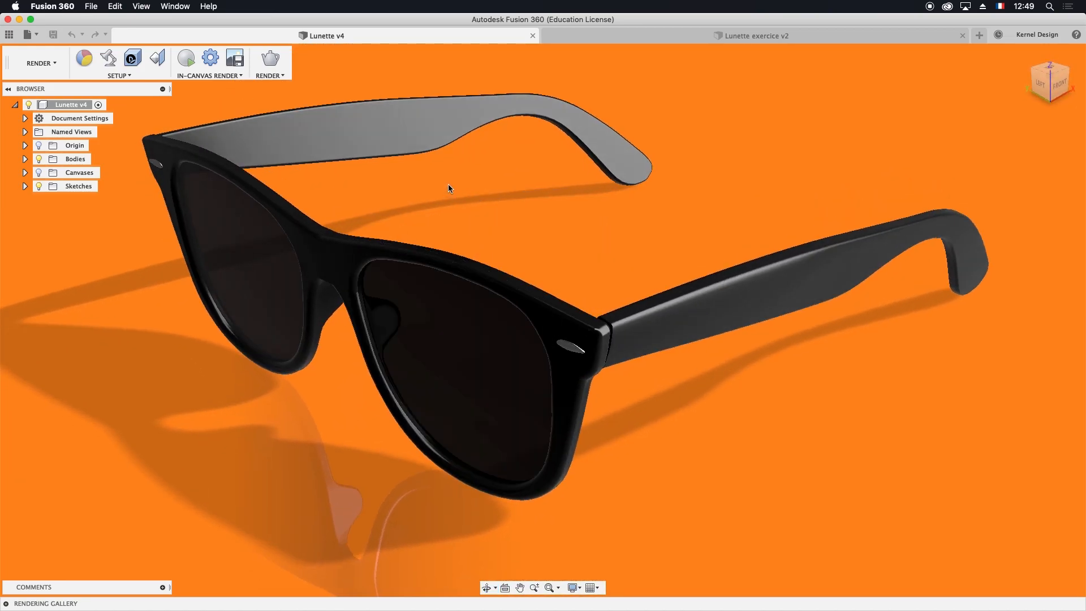
pyautogui.click(613, 39)
pyautogui.keyDown('shift'); pyautogui.moveTo(396, 304); pyautogui.dragTo(548, 218, button='middle'); pyautogui.keyUp('shift')
pyautogui.keyDown('shift'); pyautogui.moveTo(600, 276); pyautogui.dragTo(298, 213, button='middle'); pyautogui.keyUp('shift')
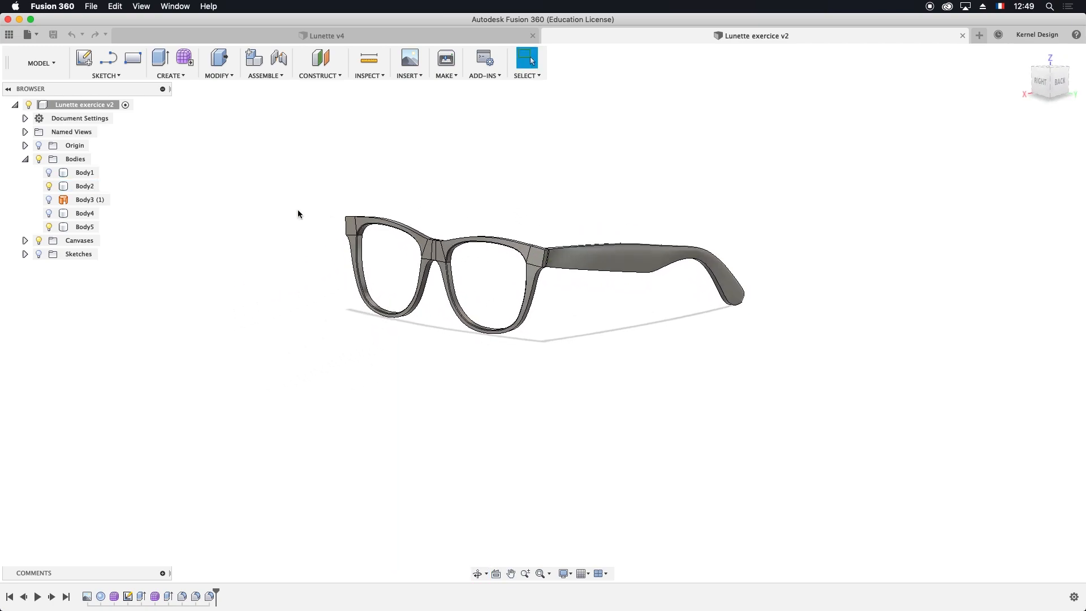
# Inspect the construction solids behind the frame by briefly showing Body1 and then displaying Body4
pyautogui.click(50, 172)
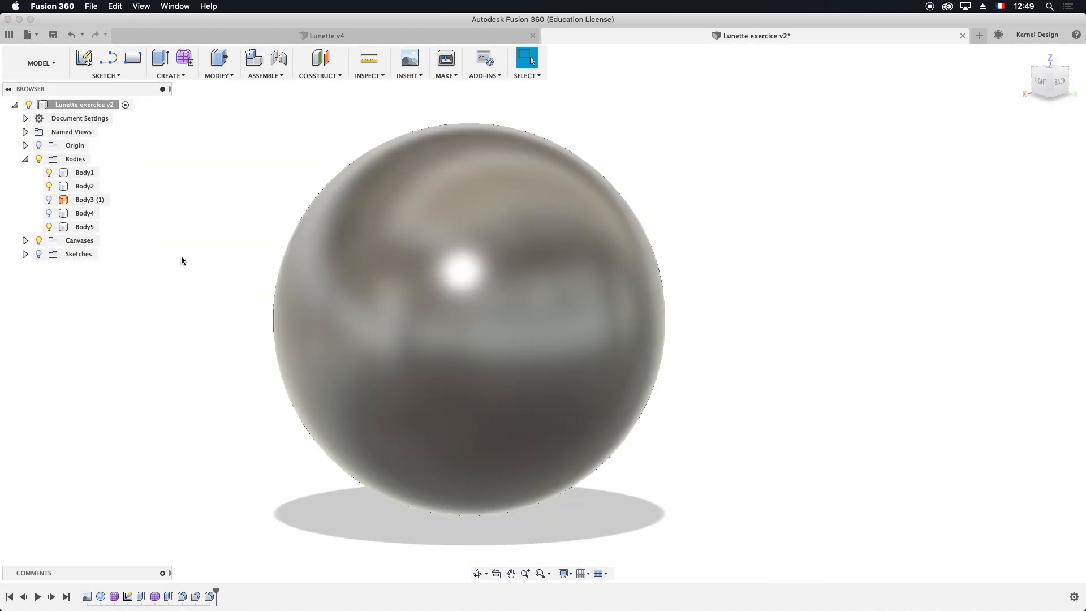
pyautogui.click(49, 173)
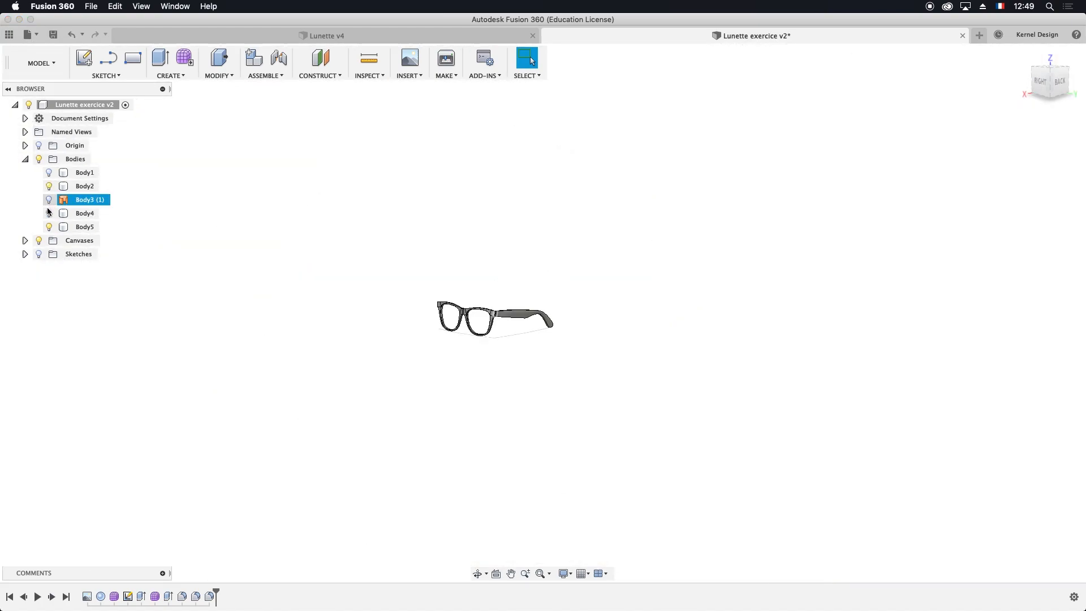
pyautogui.click(49, 213)
pyautogui.click(536, 327)
pyautogui.scroll(8, 526, 329)
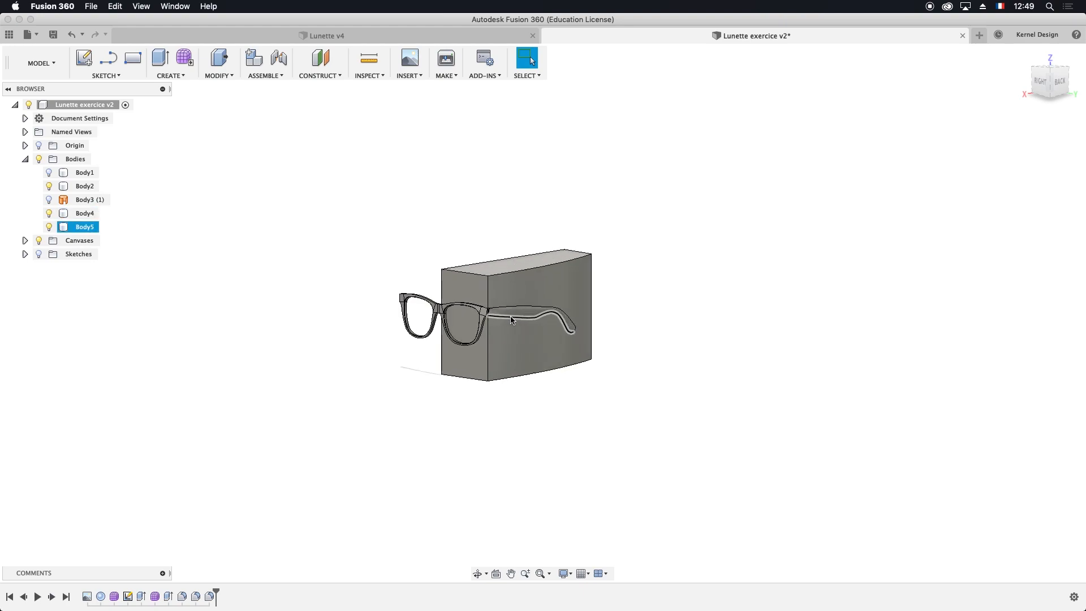
pyautogui.keyDown('shift'); pyautogui.moveTo(519, 332); pyautogui.dragTo(446, 390, button='middle'); pyautogui.keyUp('shift')
pyautogui.moveTo(447, 390); pyautogui.dragTo(328, 282)
pyautogui.press('Escape')
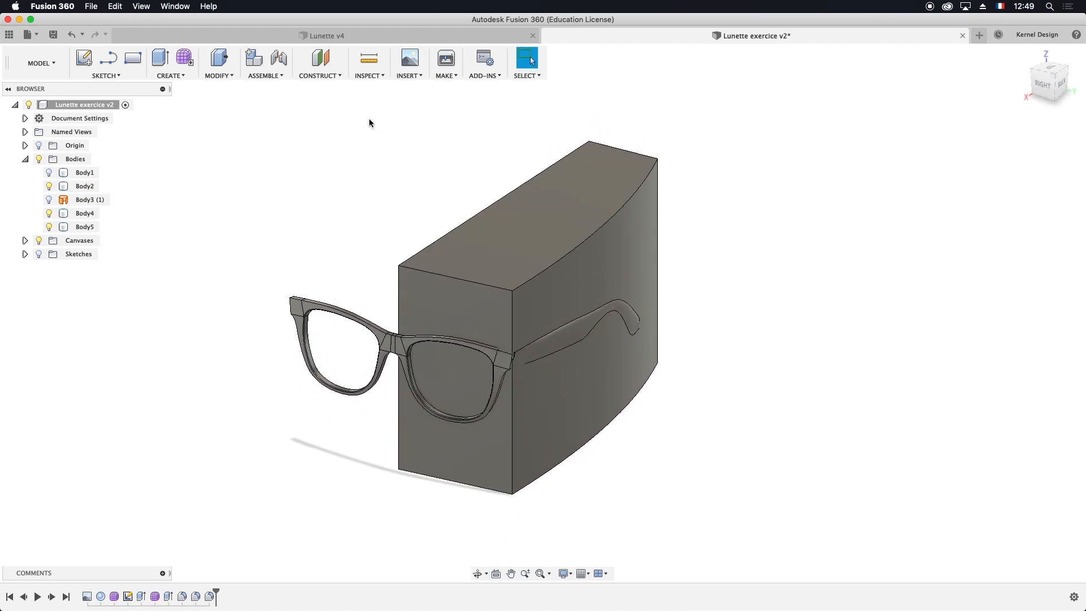
pyautogui.click(54, 68)
pyautogui.click(54, 67)
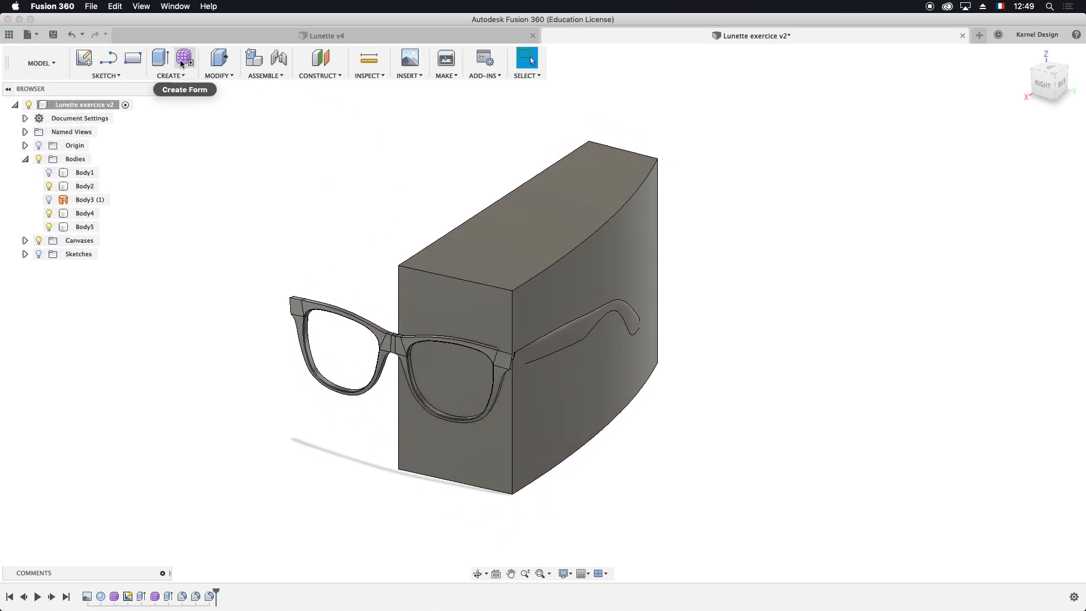
pyautogui.click(55, 66)
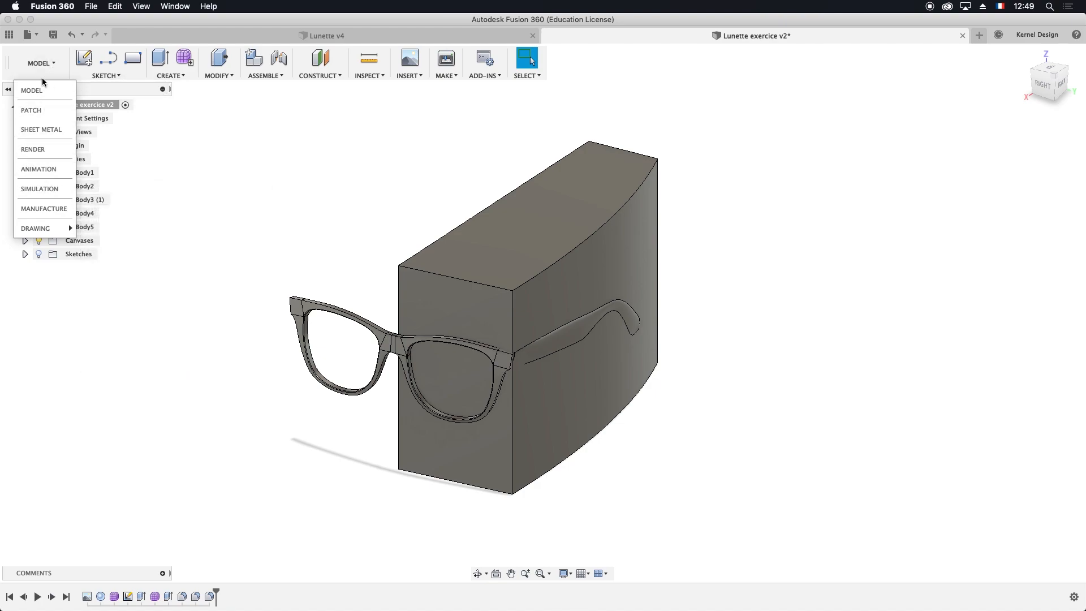
pyautogui.click(61, 66)
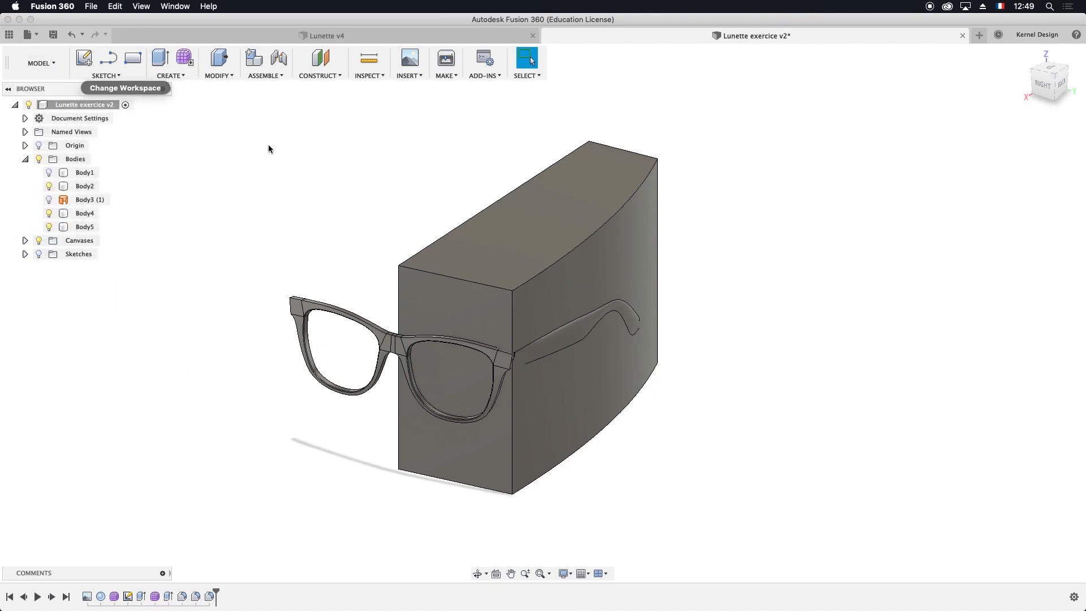
pyautogui.scroll(-2, 785, 266)
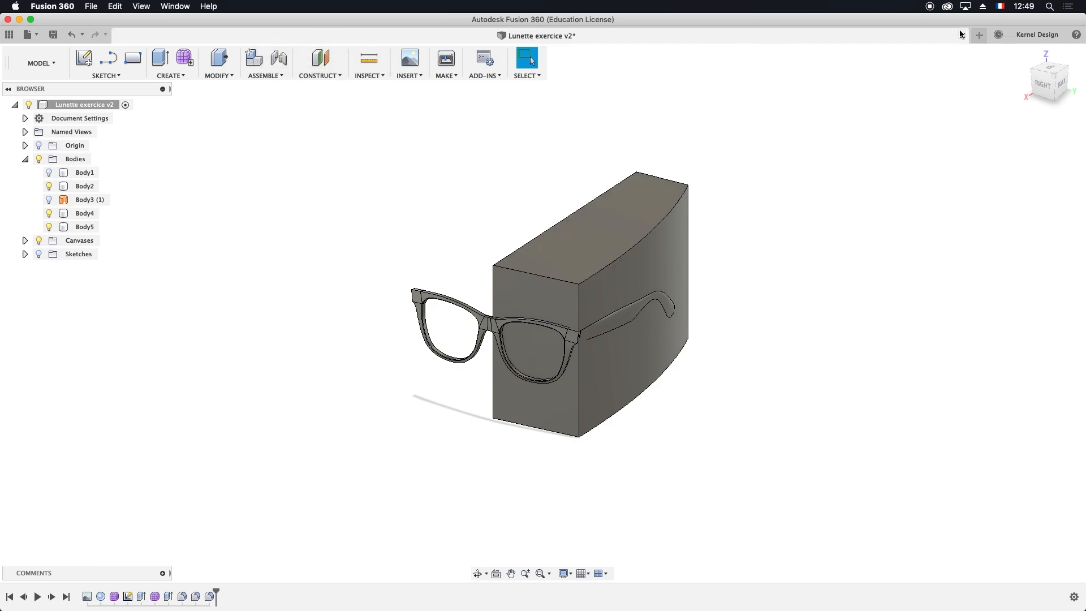
# Create a new empty design and close Lunette exercice v2 without saving its changes
pyautogui.click(976, 36)
pyautogui.click(532, 35)
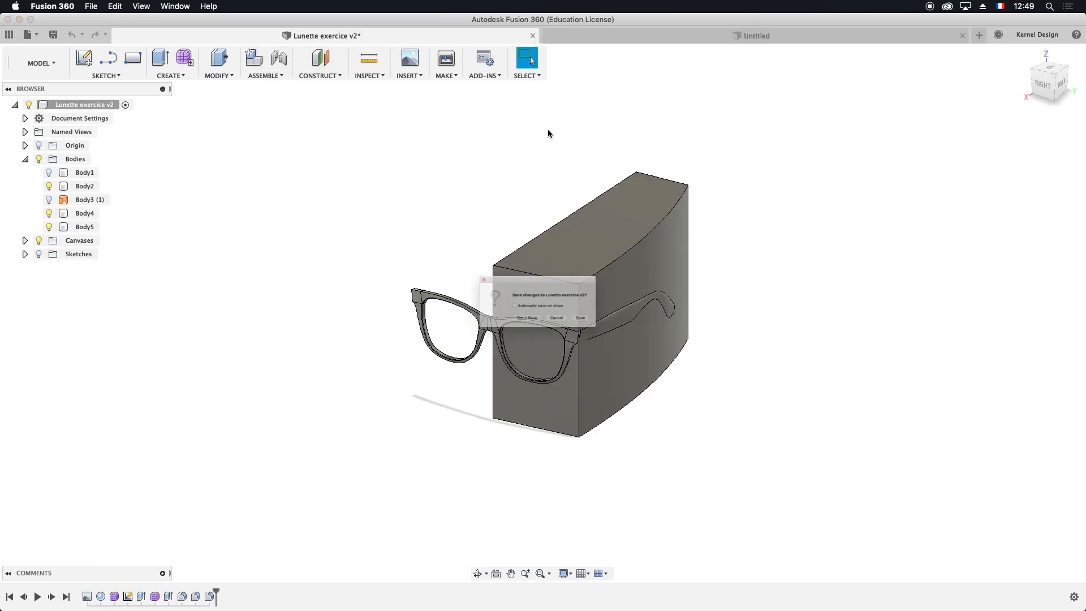
pyautogui.click(517, 332)
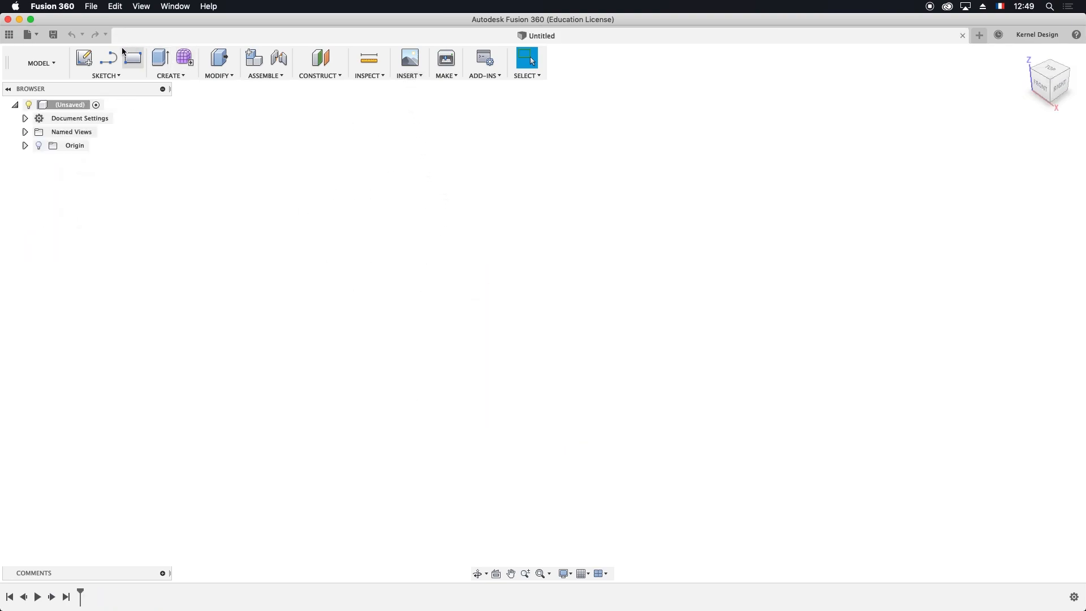
# Sketch a 90 mm horizontal line along the X axis from the origin on the ground plane
pyautogui.click(84, 57)
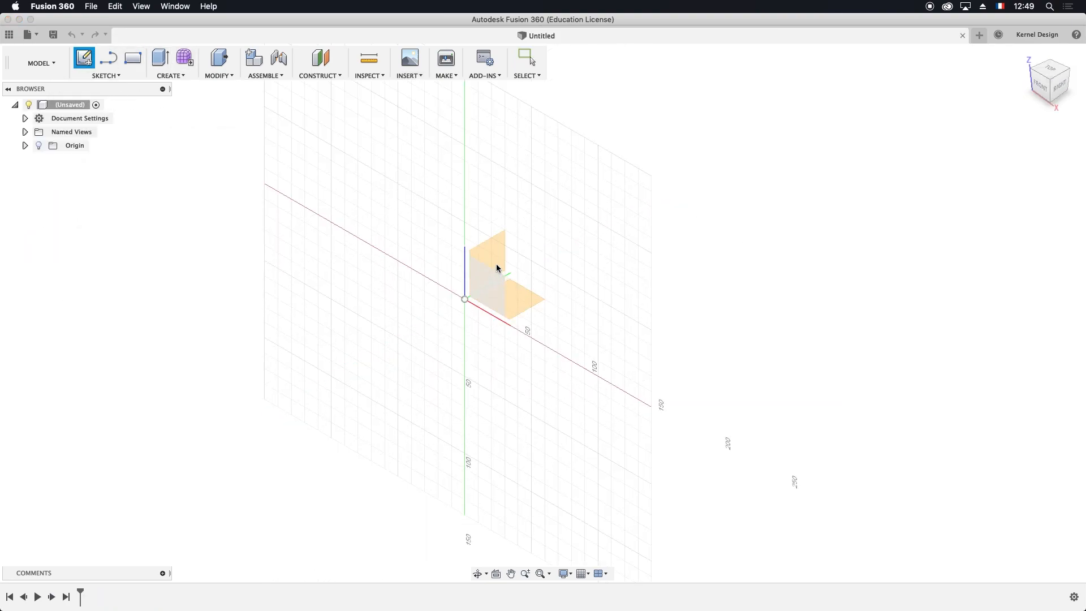
pyautogui.click(520, 296)
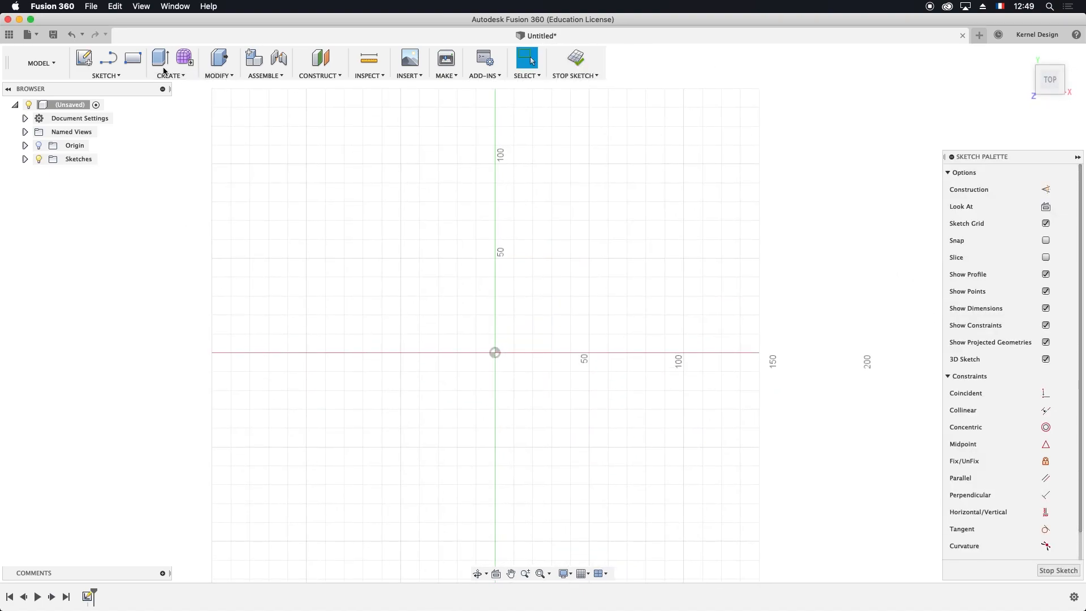
pyautogui.click(109, 57)
pyautogui.click(494, 352)
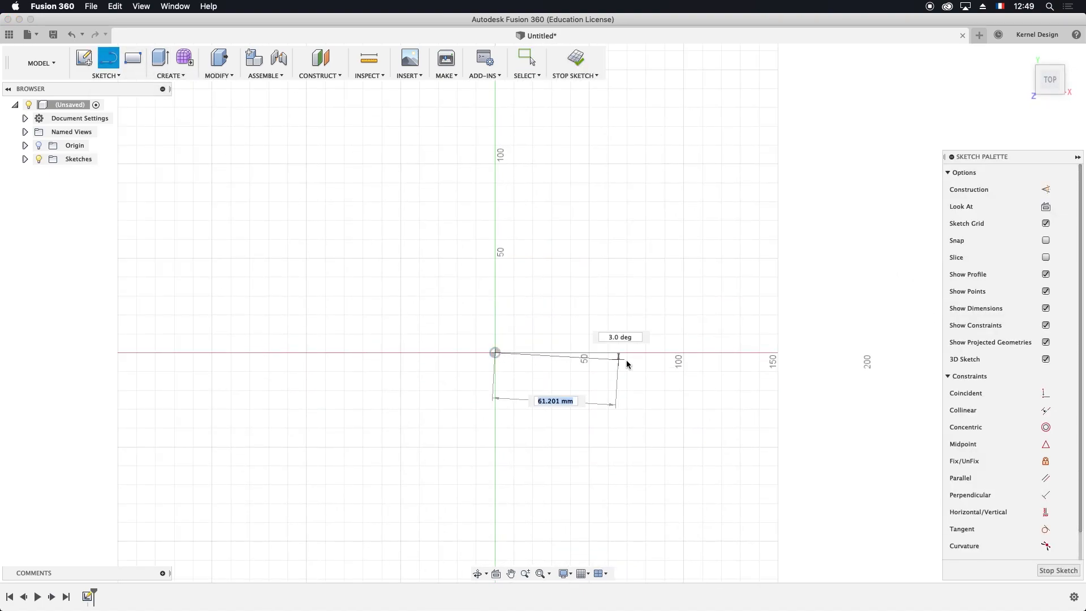
pyautogui.write('90')
pyautogui.press('Tab')
pyautogui.press('Return')
pyautogui.press('Escape')
pyautogui.scroll(3, 628, 358)
pyautogui.moveTo(596, 351)
pyautogui.keyDown('shift'); pyautogui.mouseDown(button='middle')
pyautogui.moveTo(609, 298)
pyautogui.moveTo(591, 302)
pyautogui.mouseUp(button='middle'); pyautogui.keyUp('shift')
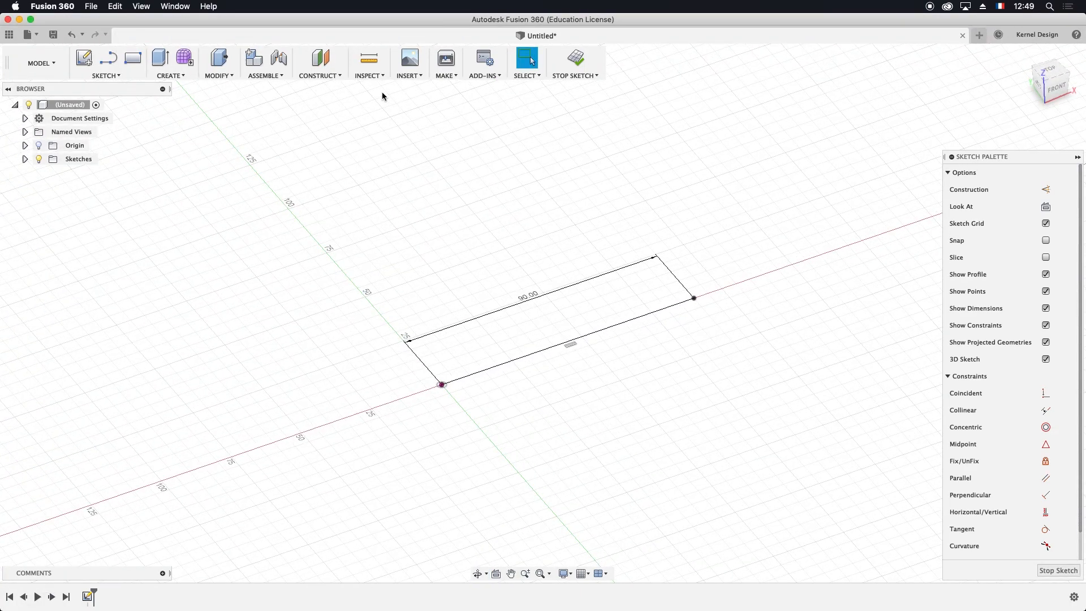
# Start an attached canvas and choose the Lunette face image for it
pyautogui.click(408, 75)
pyautogui.click(425, 110)
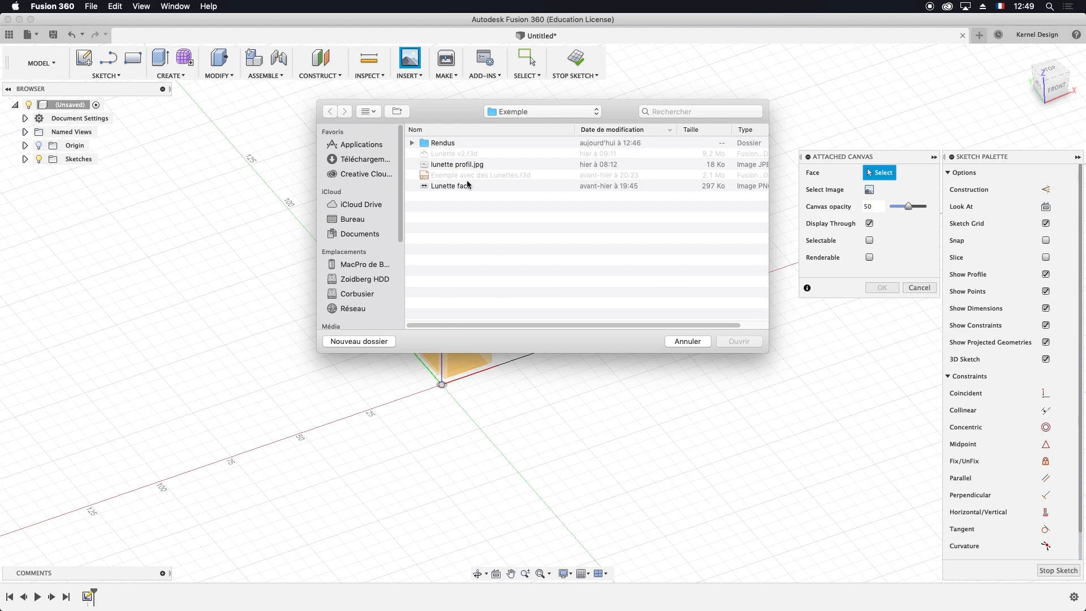
pyautogui.click(467, 185)
pyautogui.click(750, 342)
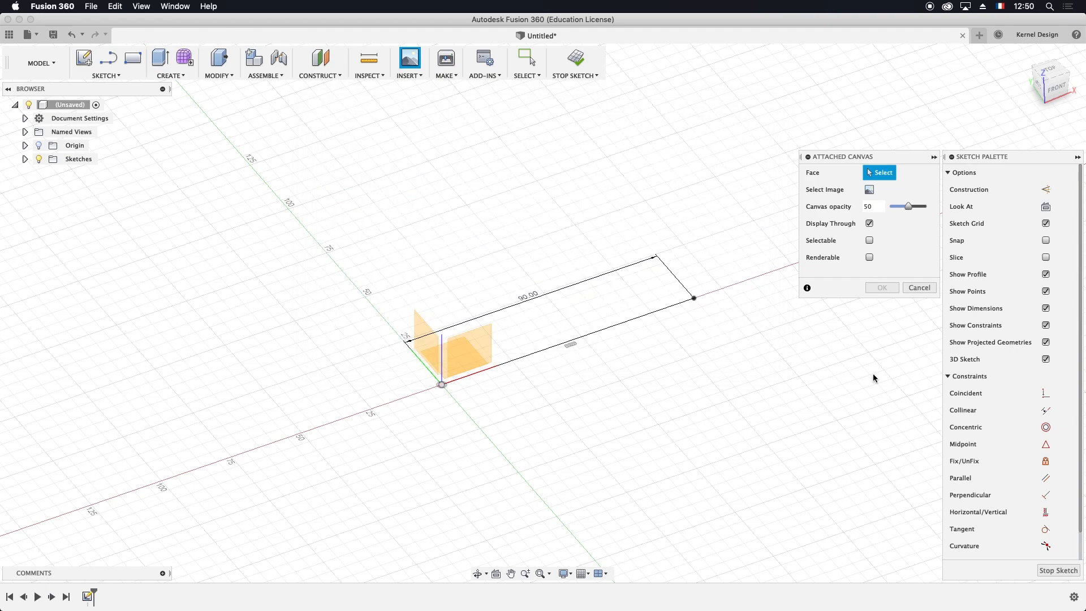
# Place the canvas on the XZ plane and scale it by about 10.33 to match its half-width to the 90 mm line
pyautogui.click(452, 352)
pyautogui.moveTo(466, 354); pyautogui.dragTo(632, 281)
pyautogui.moveTo(463, 359); pyautogui.dragTo(476, 340)
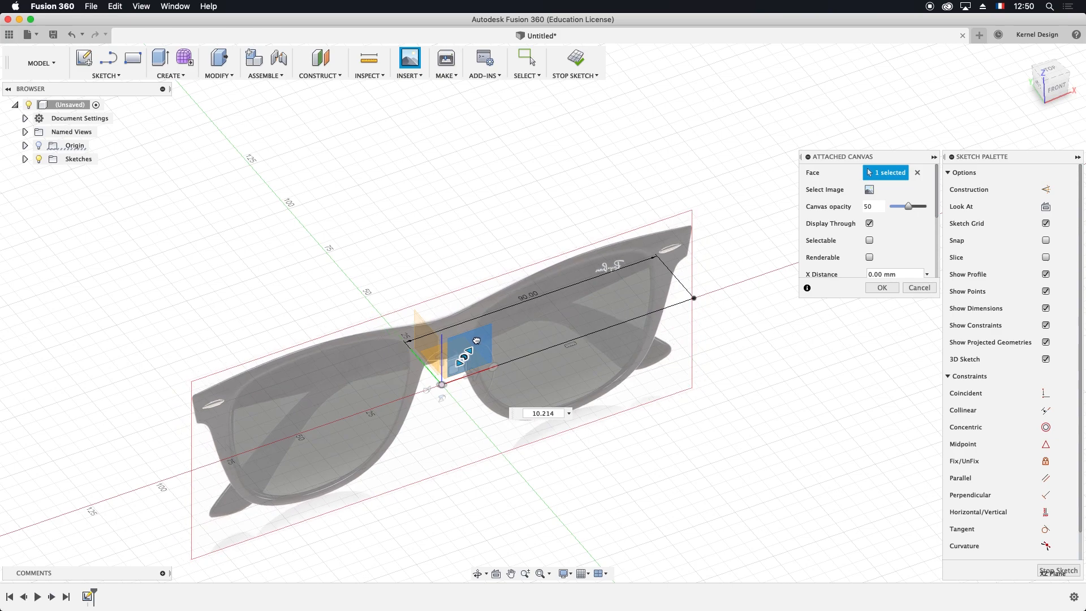
pyautogui.moveTo(477, 339); pyautogui.dragTo(478, 338)
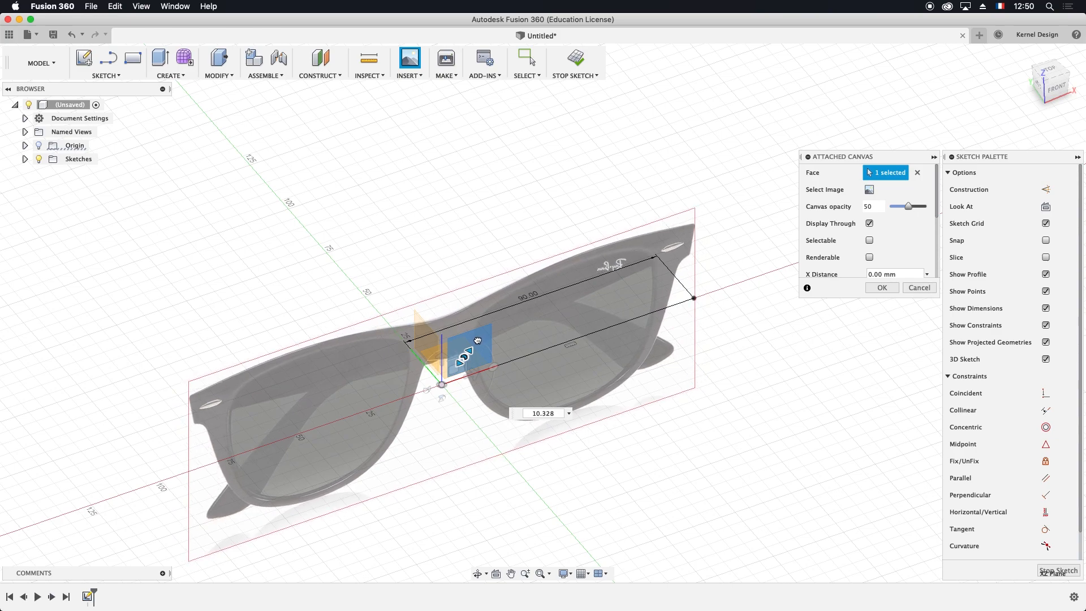
pyautogui.click(883, 287)
# Delete the reference sketch containing the 90 mm line
pyautogui.scroll(-5, 661, 351)
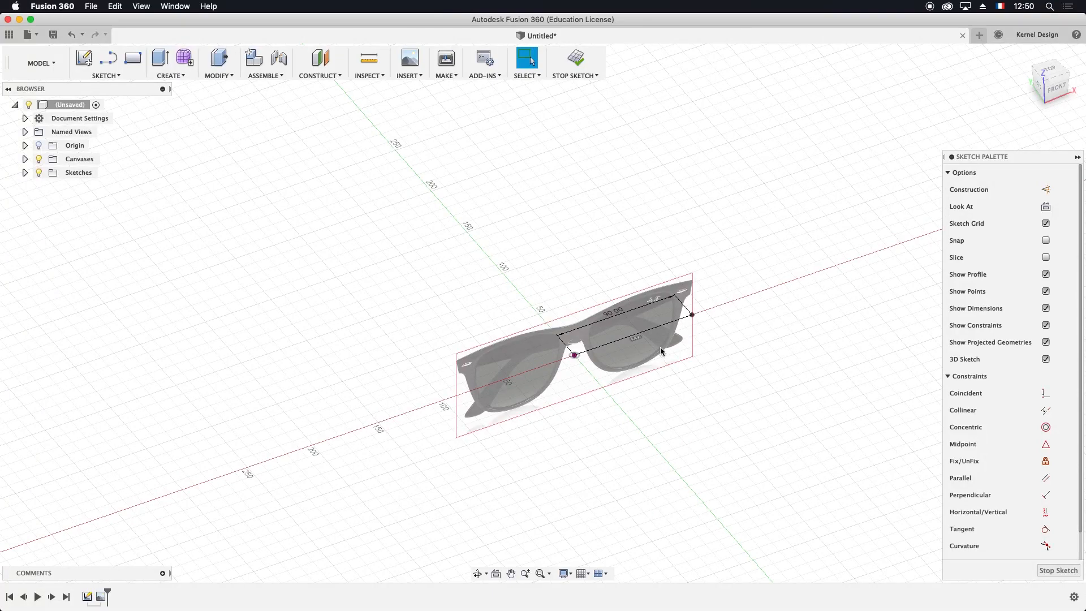
pyautogui.scroll(3, 661, 351)
pyautogui.click(25, 173)
pyautogui.click(87, 186)
pyautogui.rightClick(87, 187)
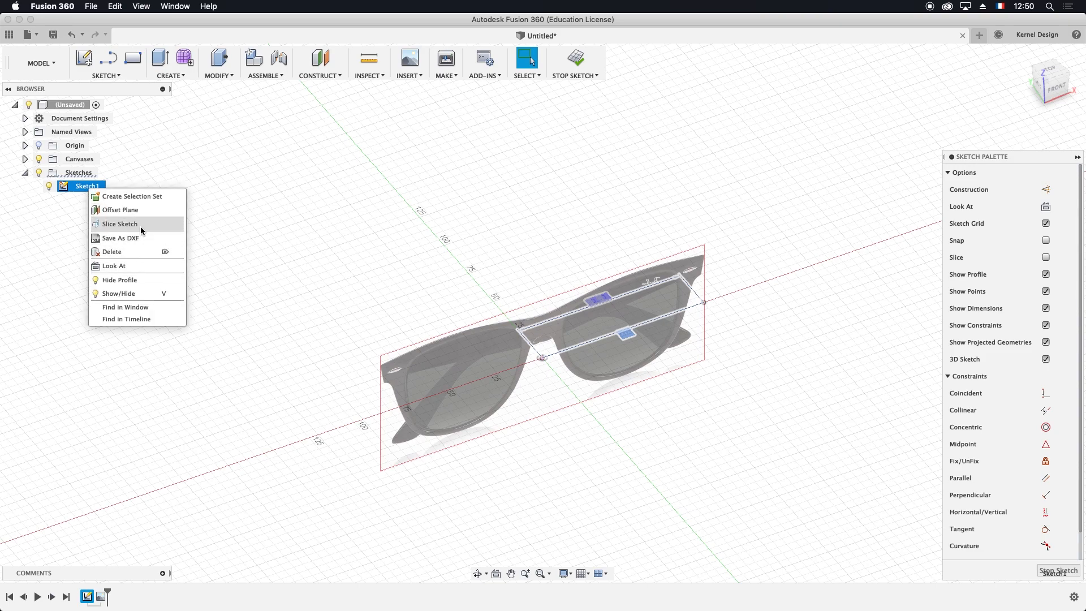
pyautogui.click(134, 251)
# Create a solid sphere centred on the origin with a diameter of about 1938 mm as a new body
pyautogui.scroll(-10, 613, 334)
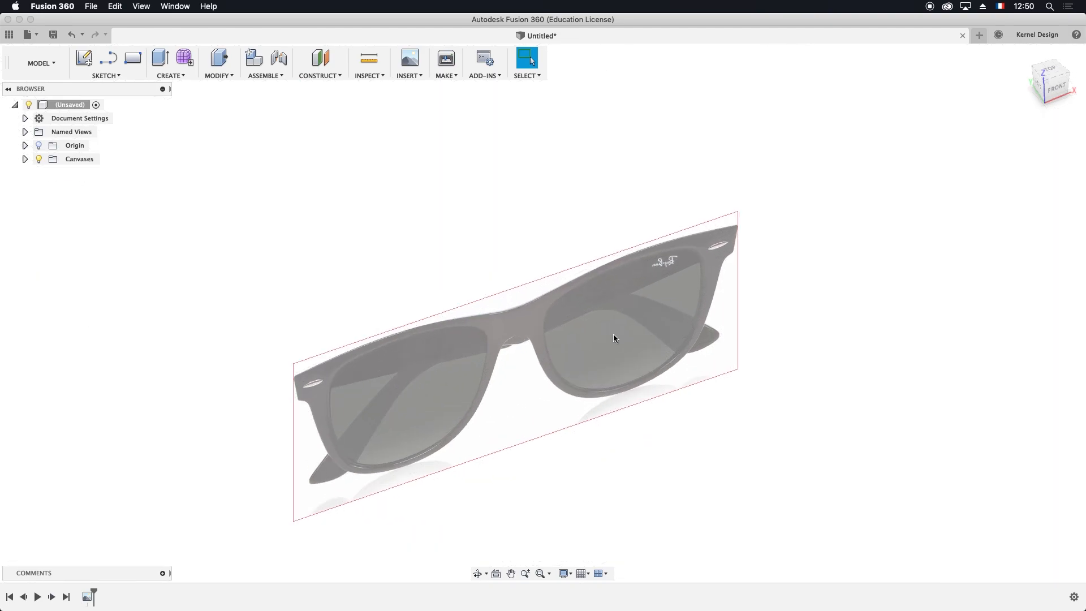
pyautogui.scroll(-4, 394, 271)
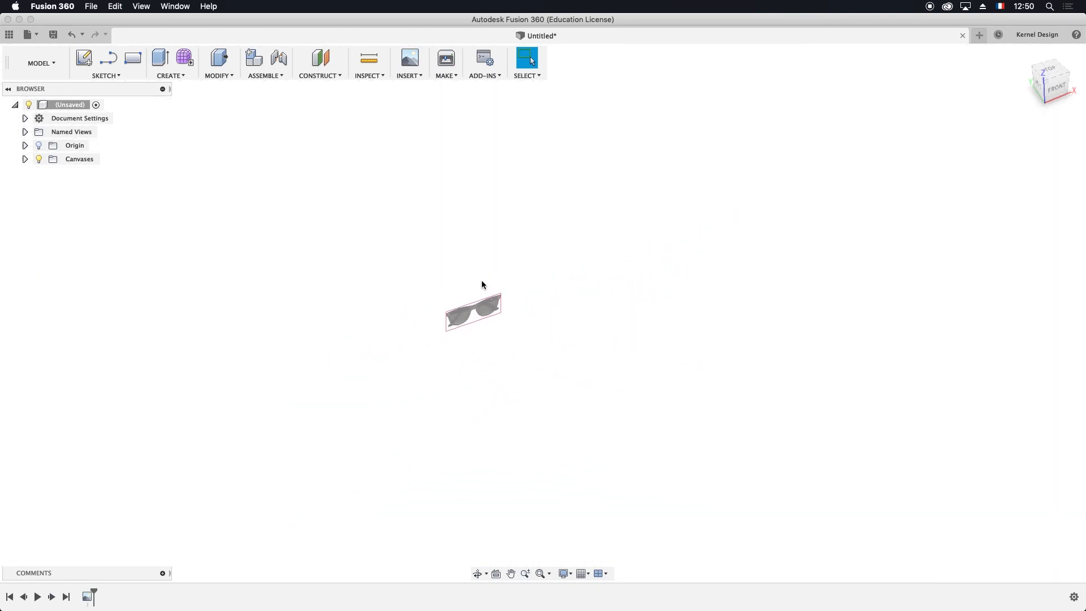
pyautogui.click(171, 75)
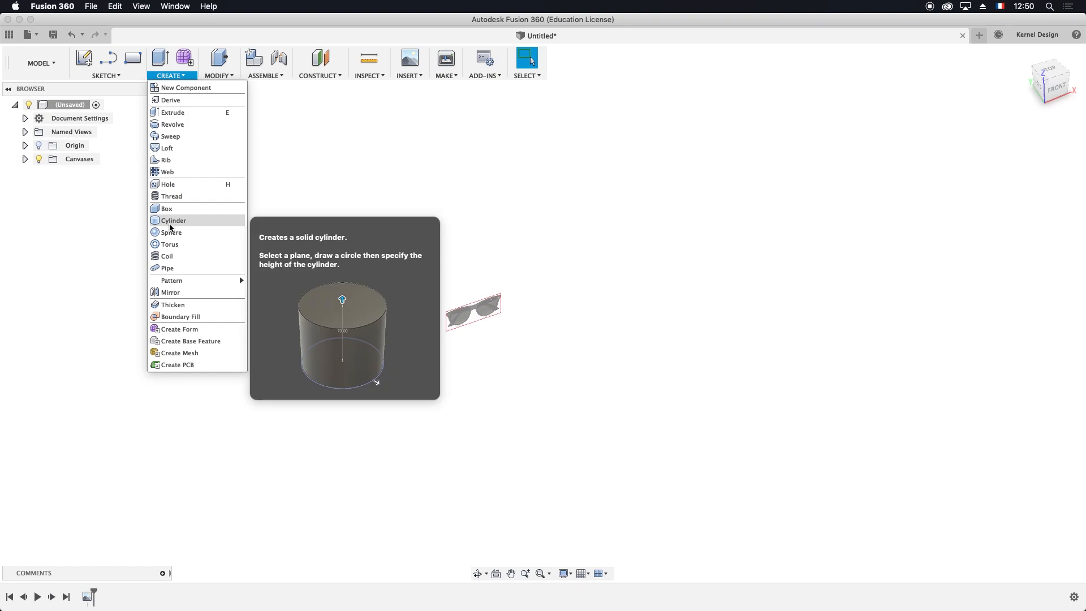
pyautogui.press('s')
pyautogui.click(477, 315)
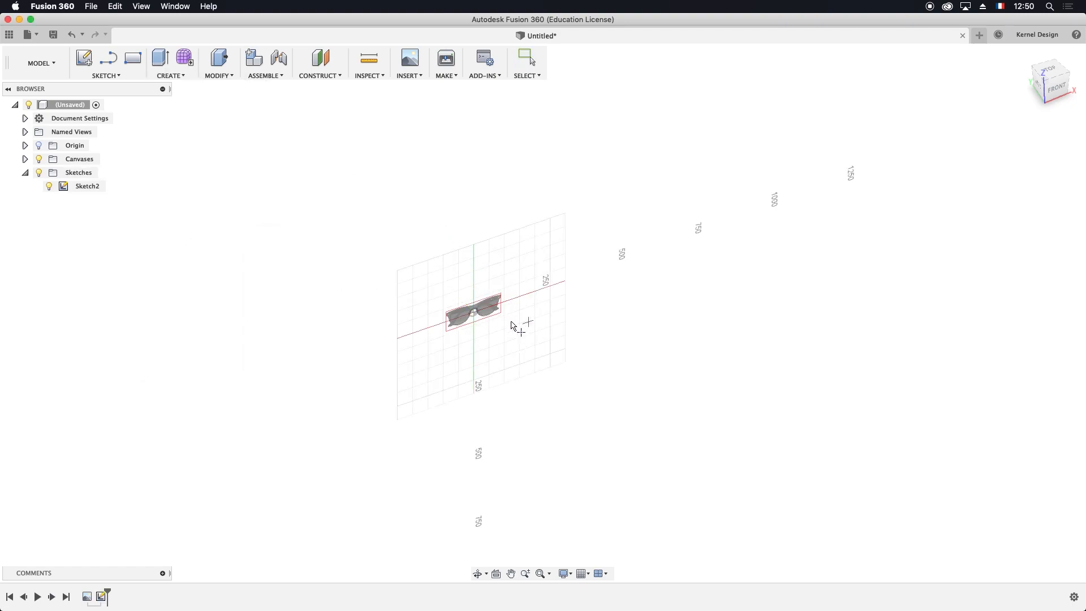
pyautogui.click(483, 312)
pyautogui.moveTo(450, 287); pyautogui.dragTo(218, 205)
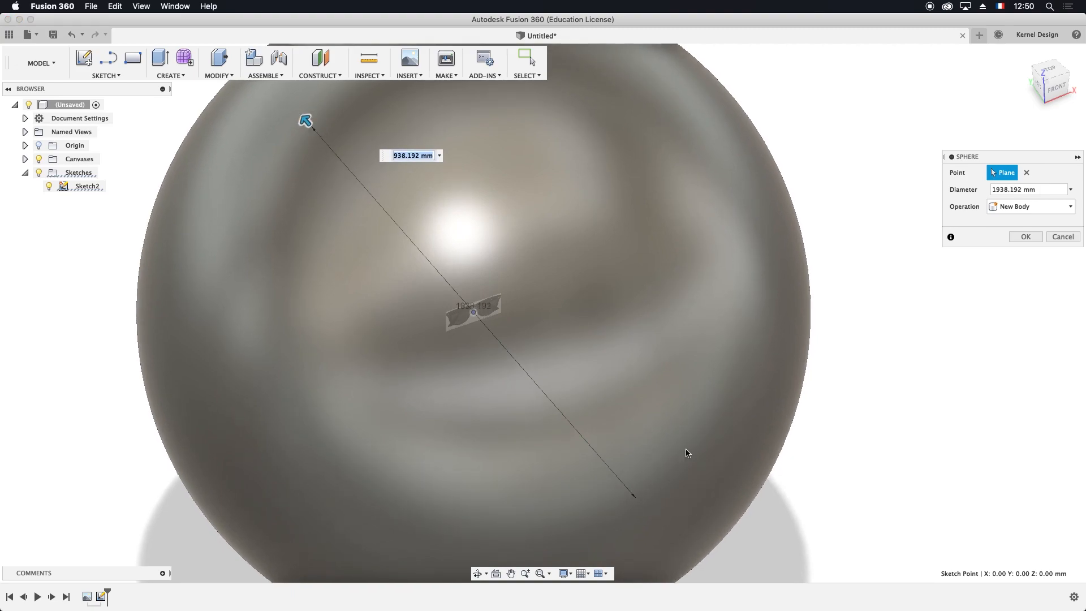
pyautogui.click(1025, 237)
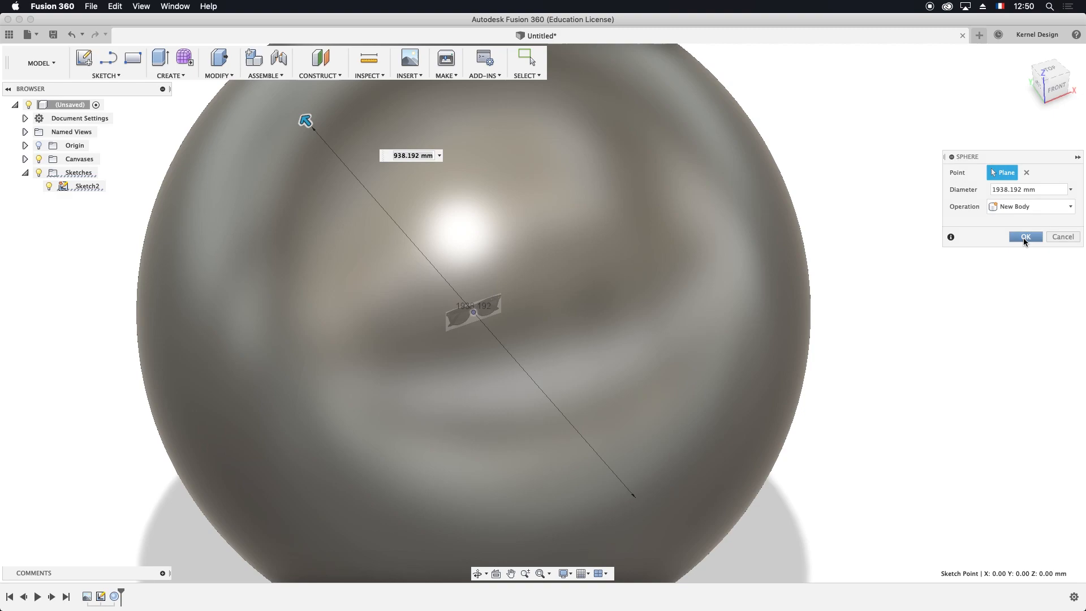
# Start a new form and view the glasses canvas from the front
pyautogui.scroll(-5, 452, 316)
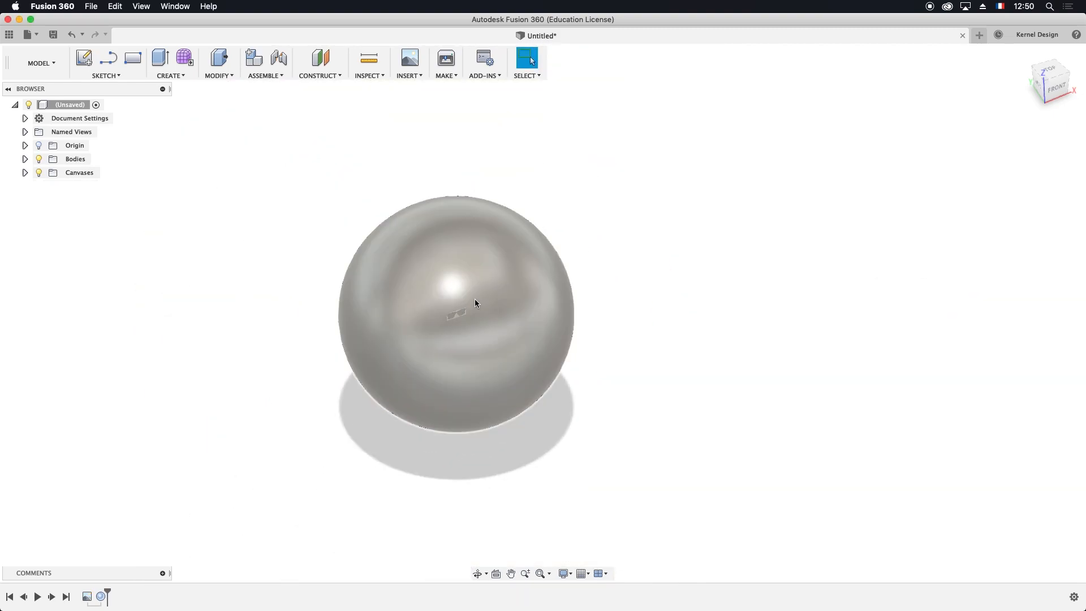
pyautogui.click(185, 58)
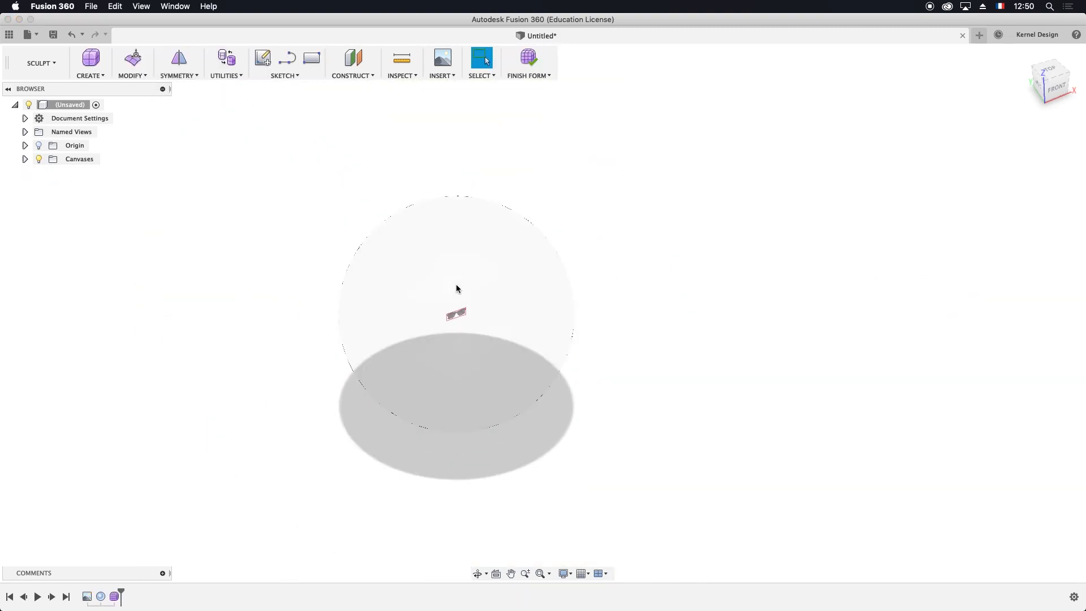
pyautogui.click(1055, 88)
pyautogui.scroll(10, 393, 344)
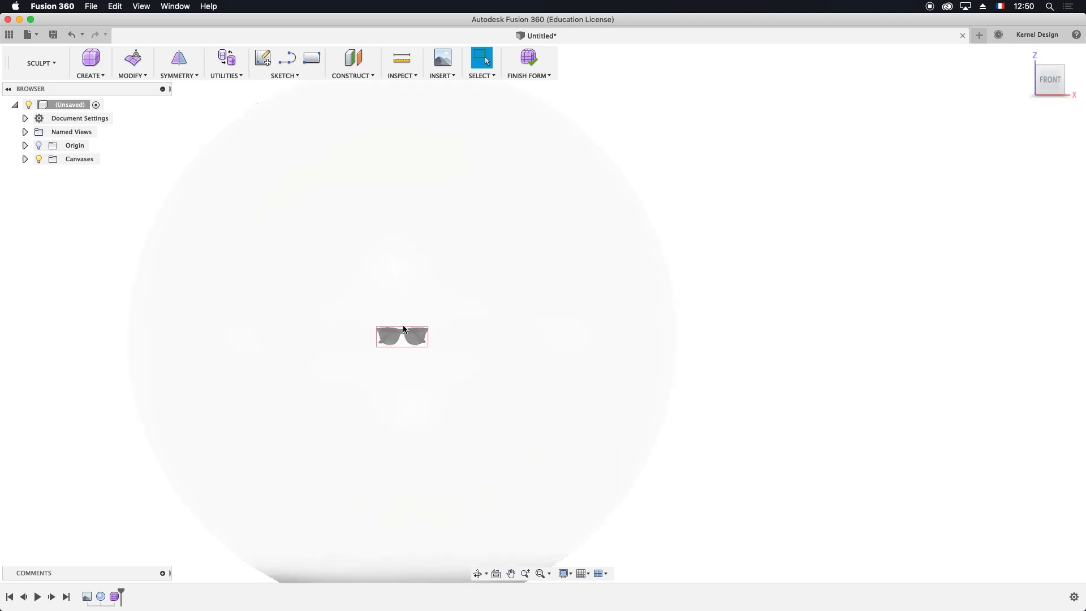
# With the Face tool and Object Snap on, create a four-sided face over the bridge's logo-side half, from the centreline to the lens
pyautogui.click(90, 75)
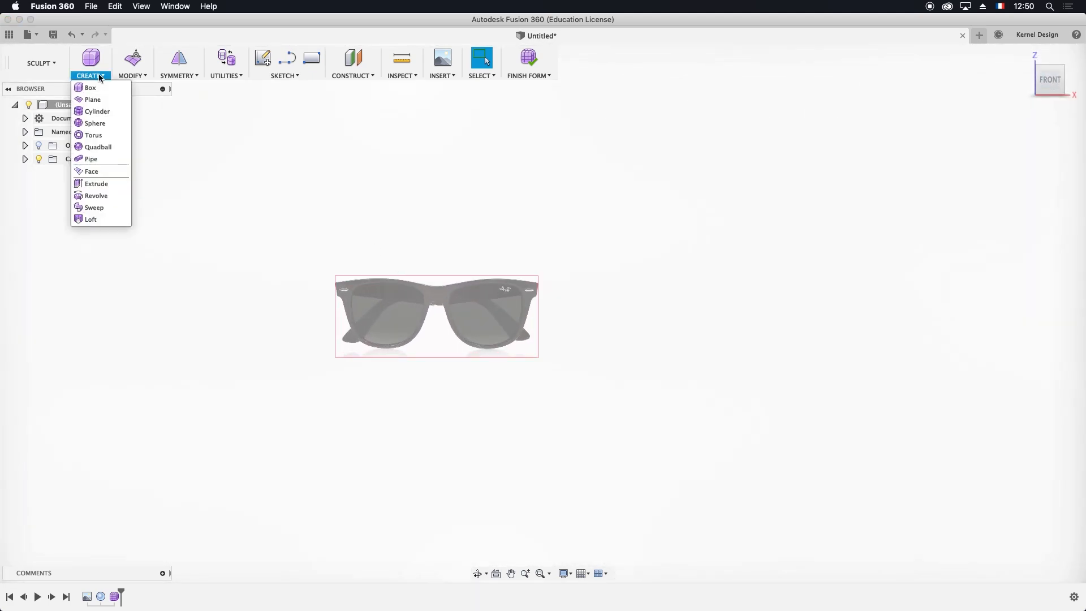
pyautogui.click(89, 171)
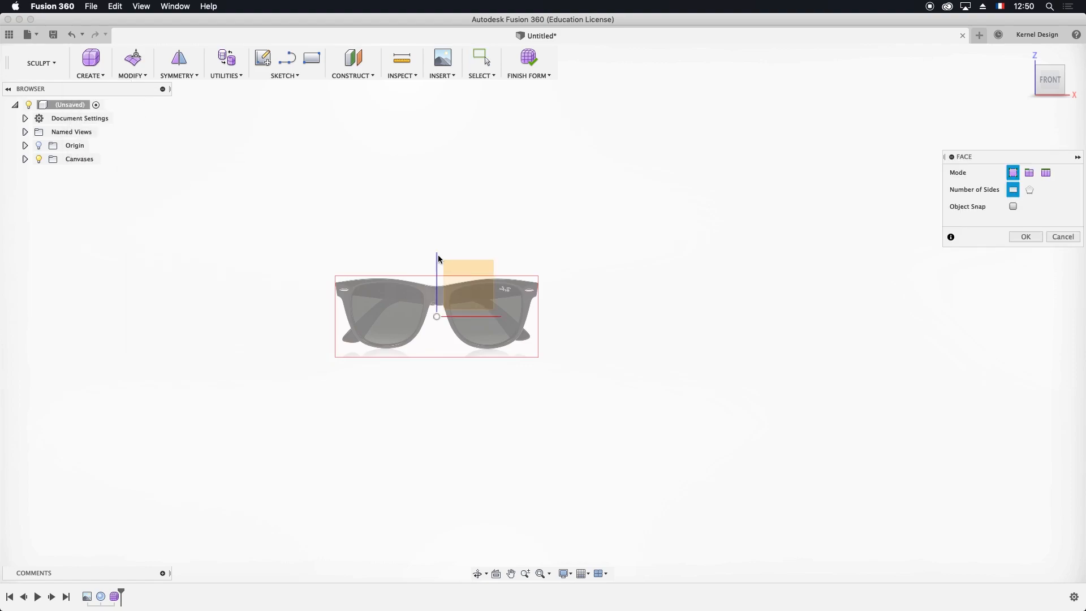
pyautogui.scroll(3, 447, 300)
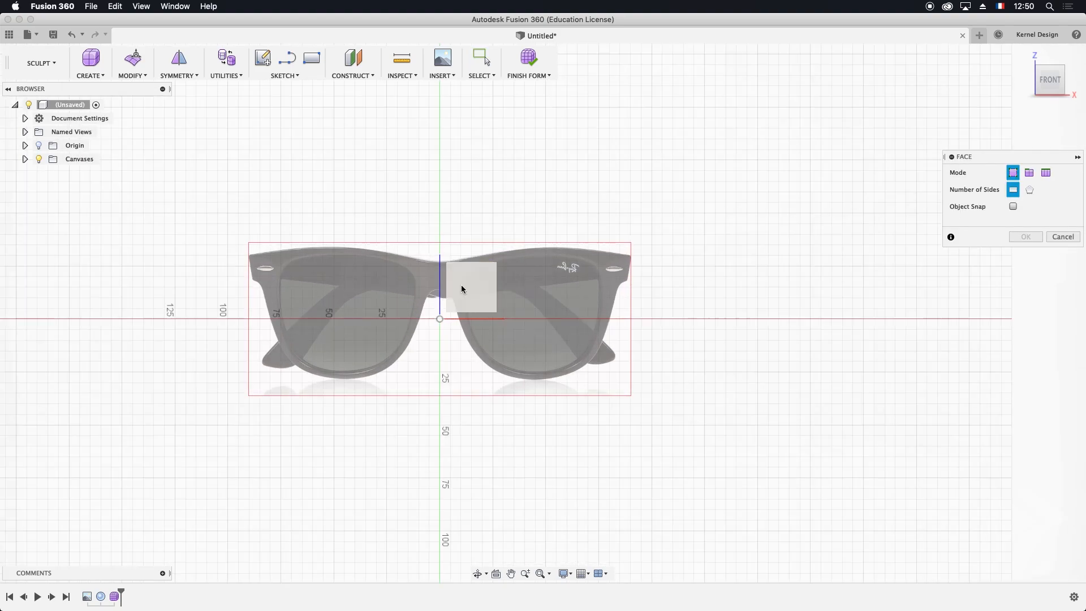
pyautogui.click(1013, 206)
pyautogui.scroll(-5, 672, 277)
pyautogui.scroll(3, 672, 279)
pyautogui.scroll(-8, 673, 278)
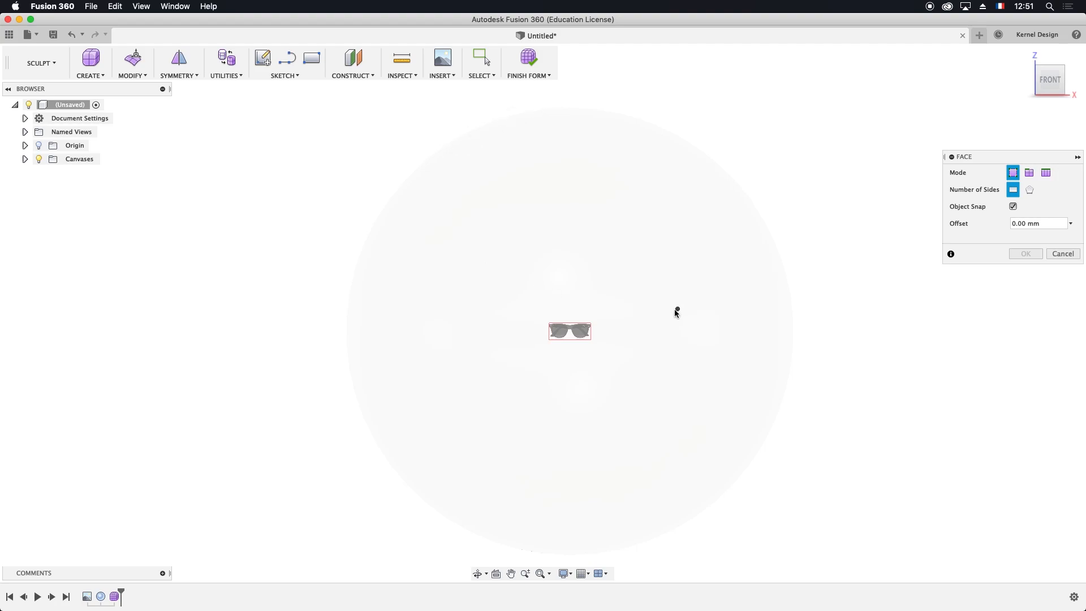
pyautogui.scroll(10, 551, 355)
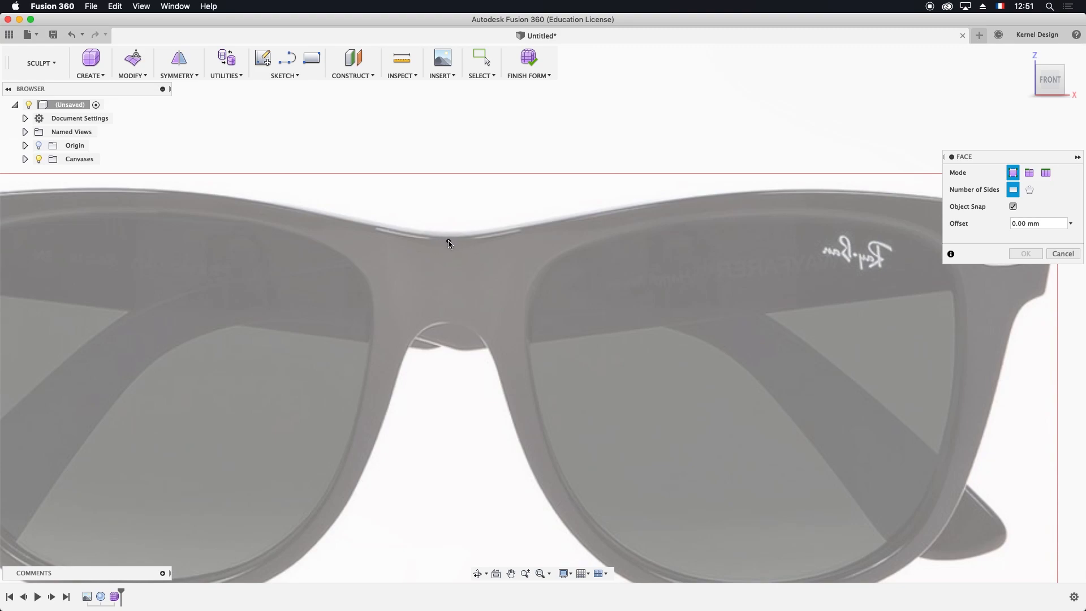
pyautogui.click(469, 324)
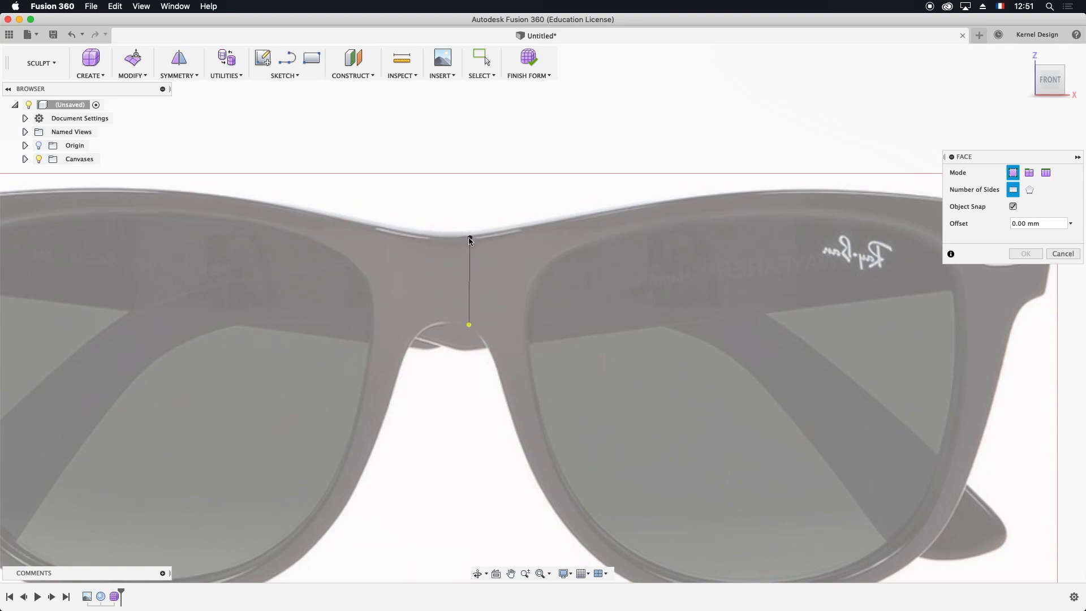
pyautogui.click(468, 238)
pyautogui.click(527, 230)
pyautogui.click(524, 307)
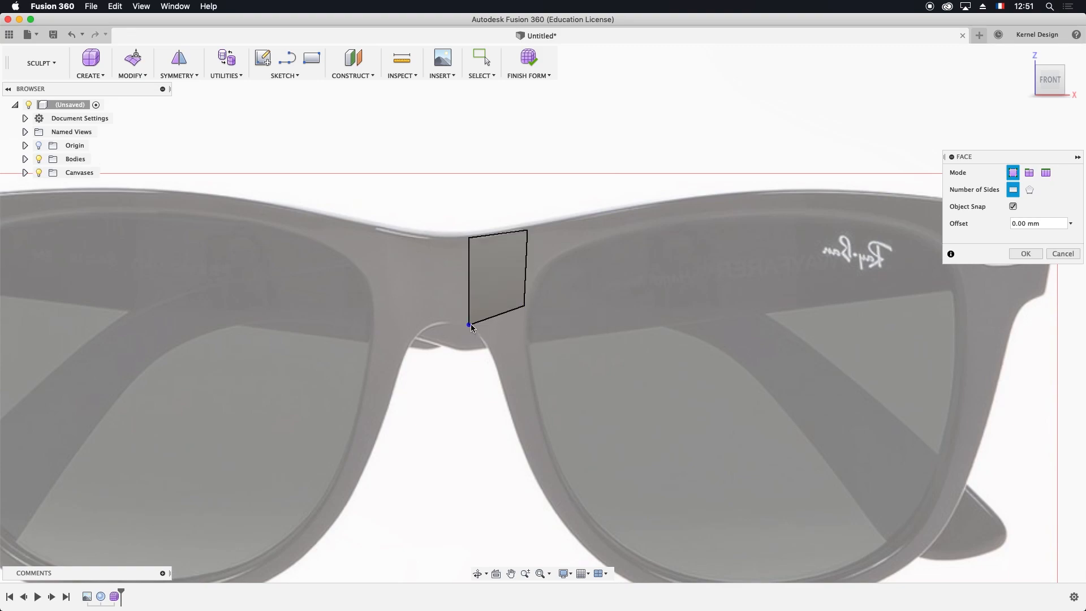
# Add two connected four-sided faces below the bridge face, following the frame down between the nose opening and the lens
pyautogui.click(524, 307)
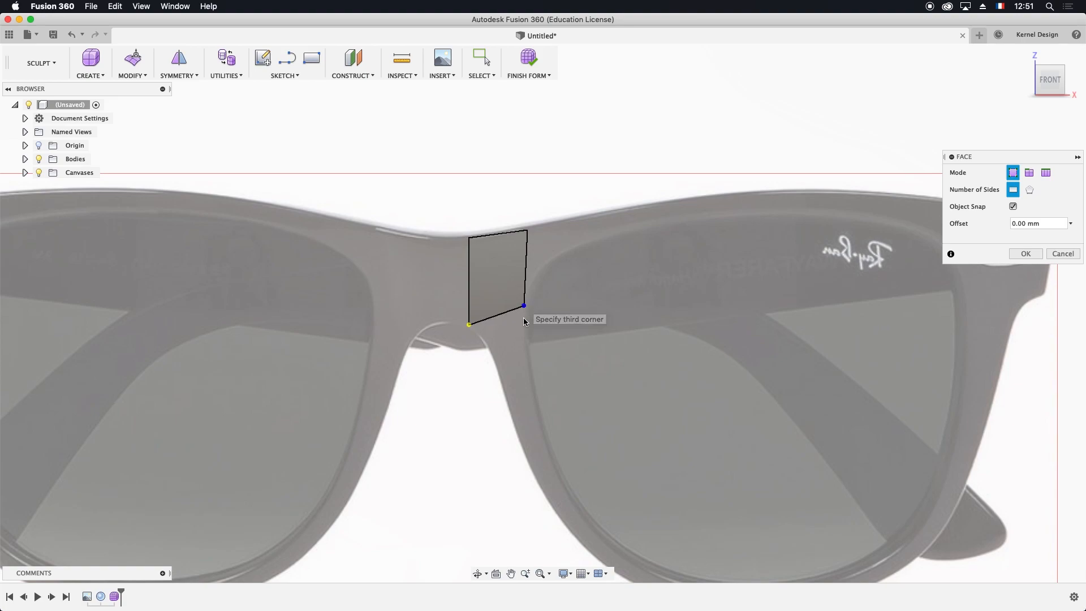
pyautogui.click(524, 350)
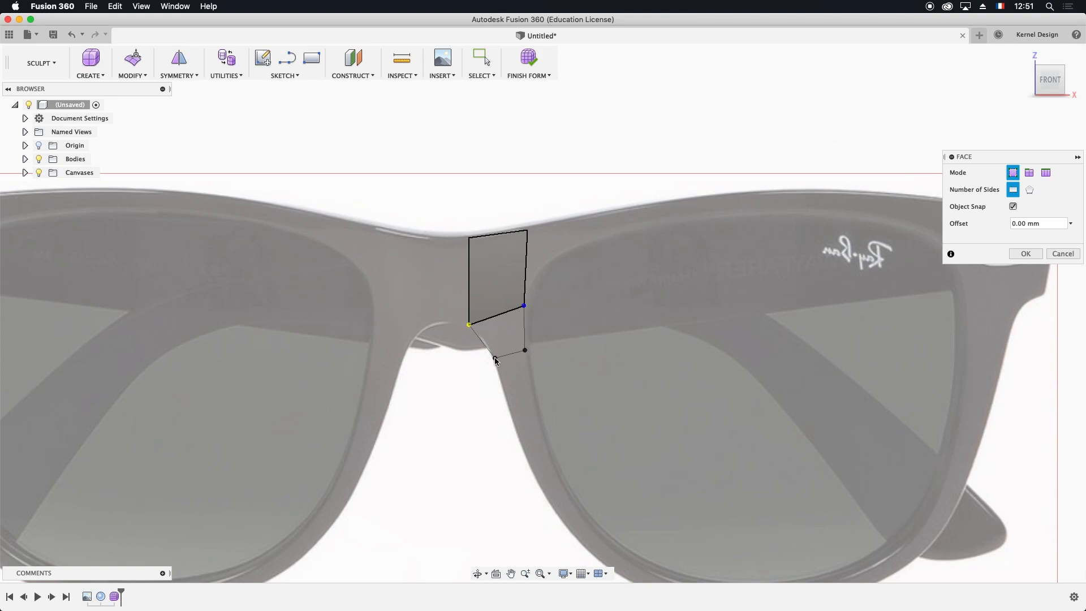
pyautogui.click(489, 350)
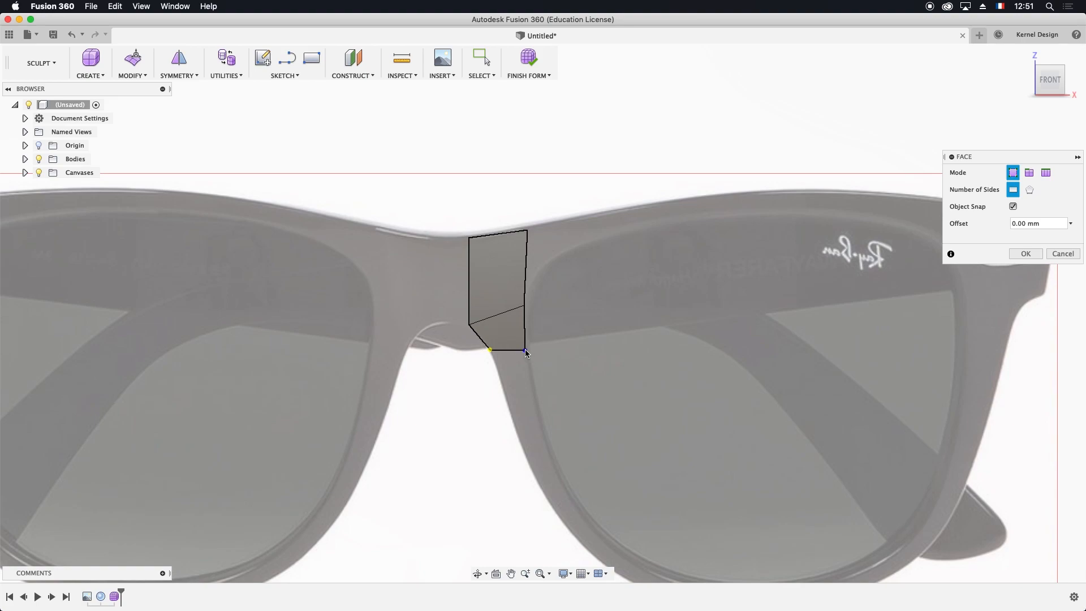
pyautogui.click(536, 399)
pyautogui.click(509, 403)
# Extend the strip with two more four-sided faces down the nose side of the lens rim
pyautogui.moveTo(581, 453); pyautogui.dragTo(518, 310, button='middle')
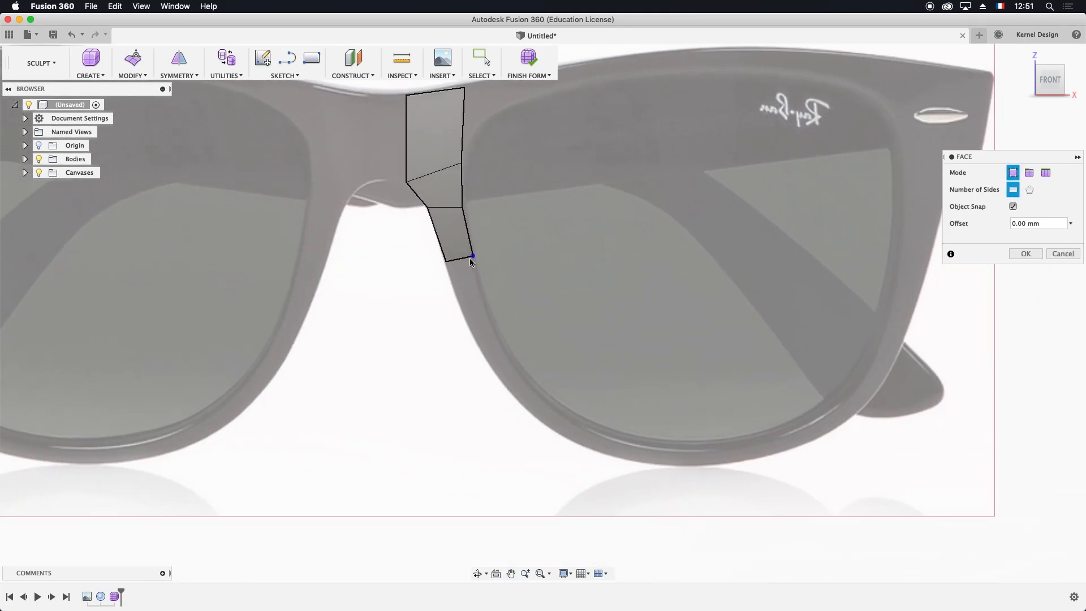
pyautogui.click(486, 306)
pyautogui.click(463, 313)
pyautogui.click(446, 262)
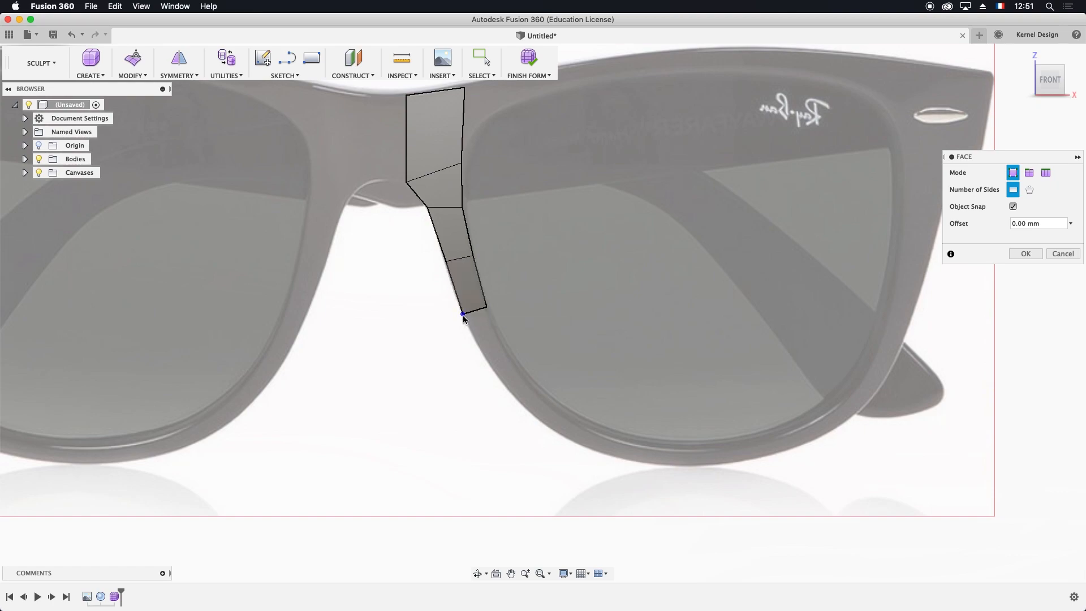
pyautogui.click(508, 353)
pyautogui.click(490, 365)
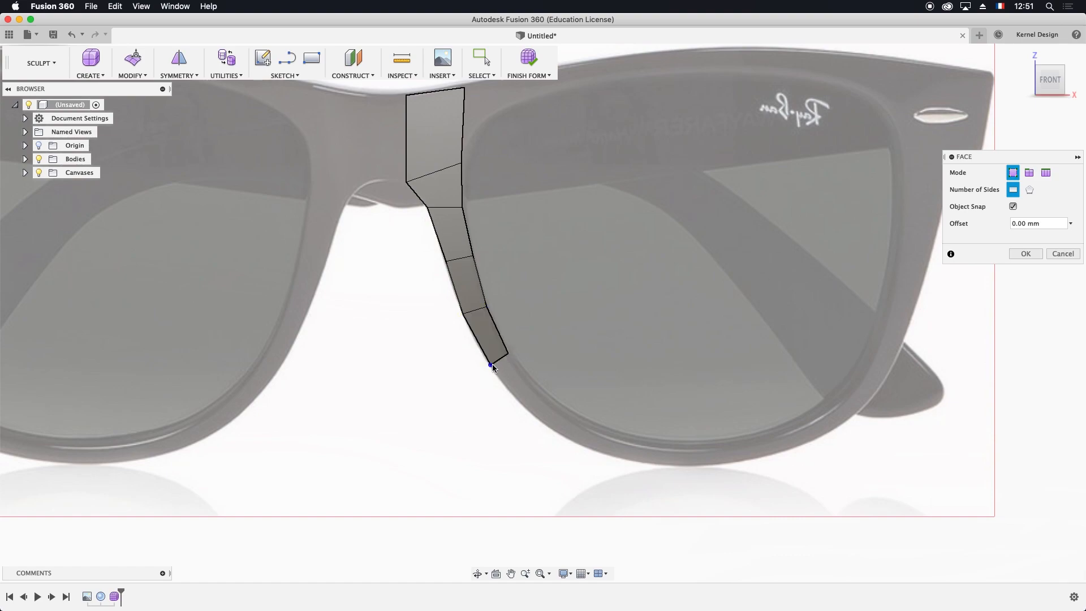
# Add three four-sided faces around the lower inner curve of the lens rim, matching the canvas outline
pyautogui.click(533, 415)
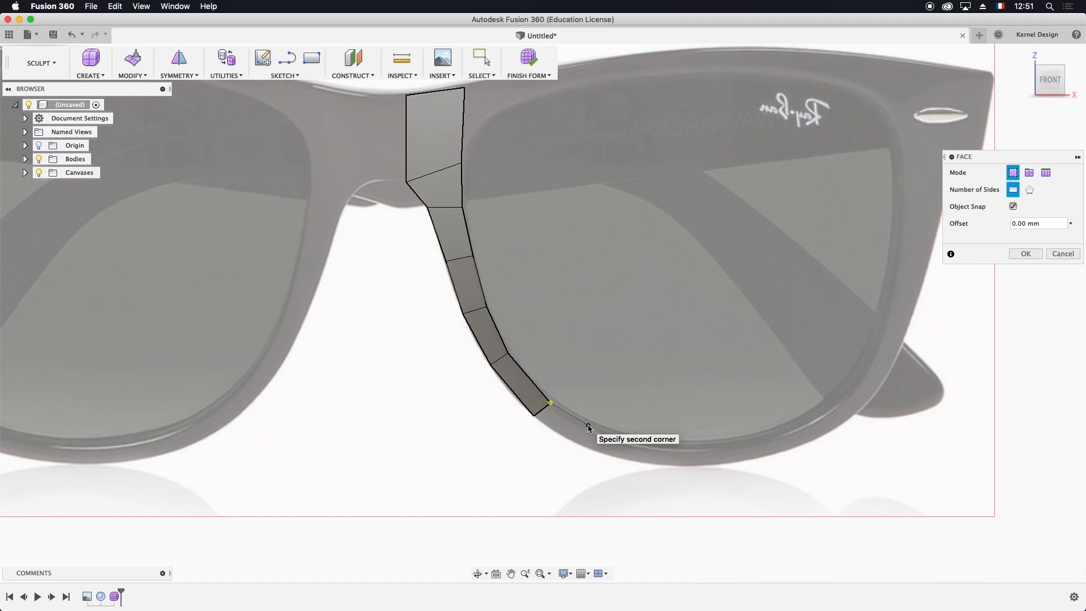
pyautogui.click(577, 443)
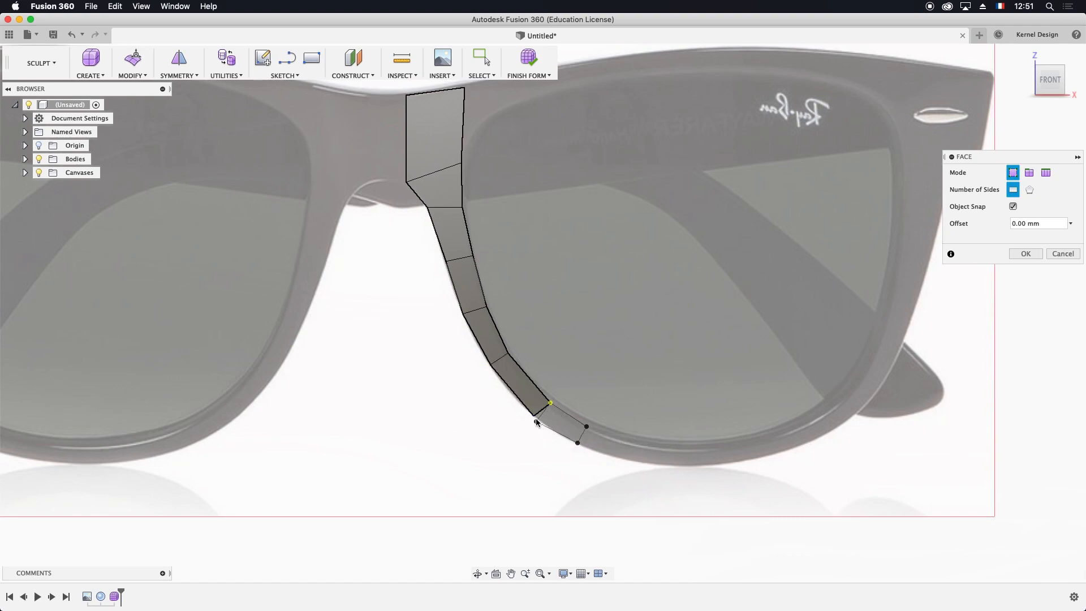
pyautogui.click(533, 416)
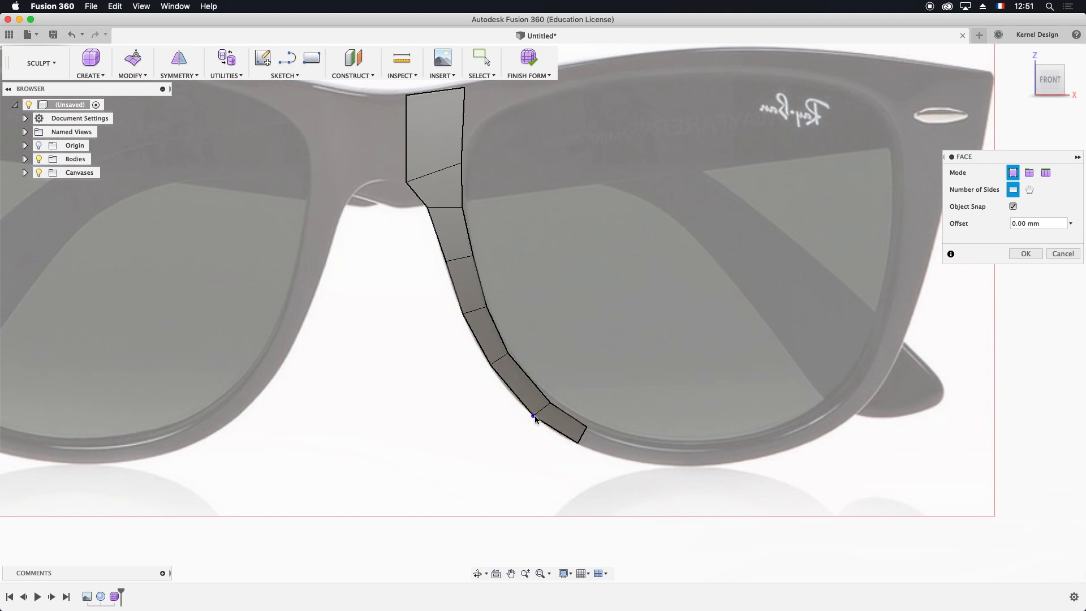
pyautogui.click(622, 459)
pyautogui.click(587, 428)
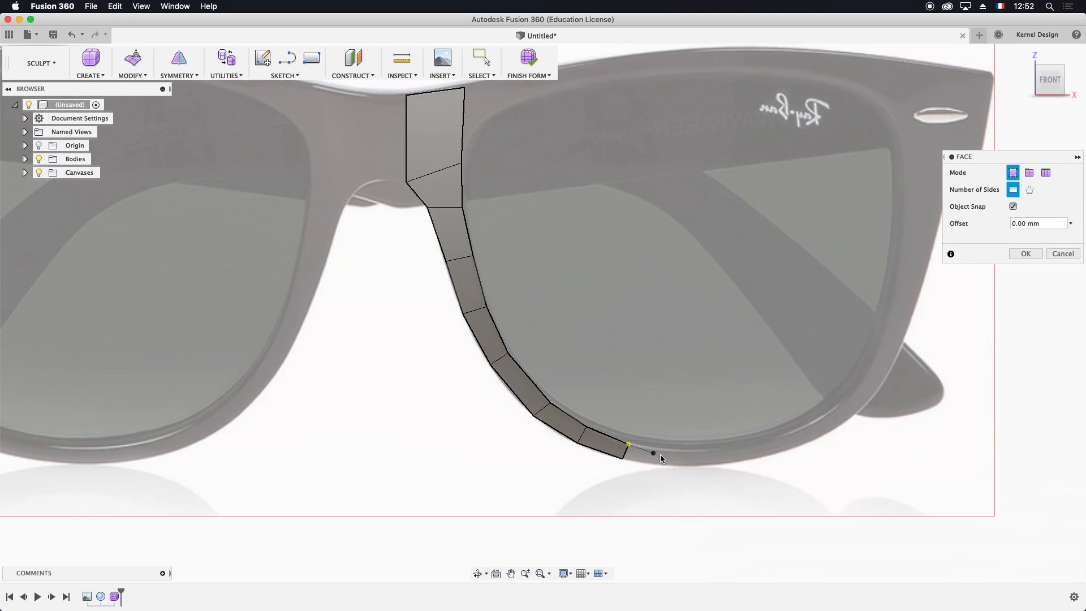
# Continue the strip with three four-sided faces along the underside of the lens rim
pyautogui.click(672, 466)
pyautogui.click(623, 459)
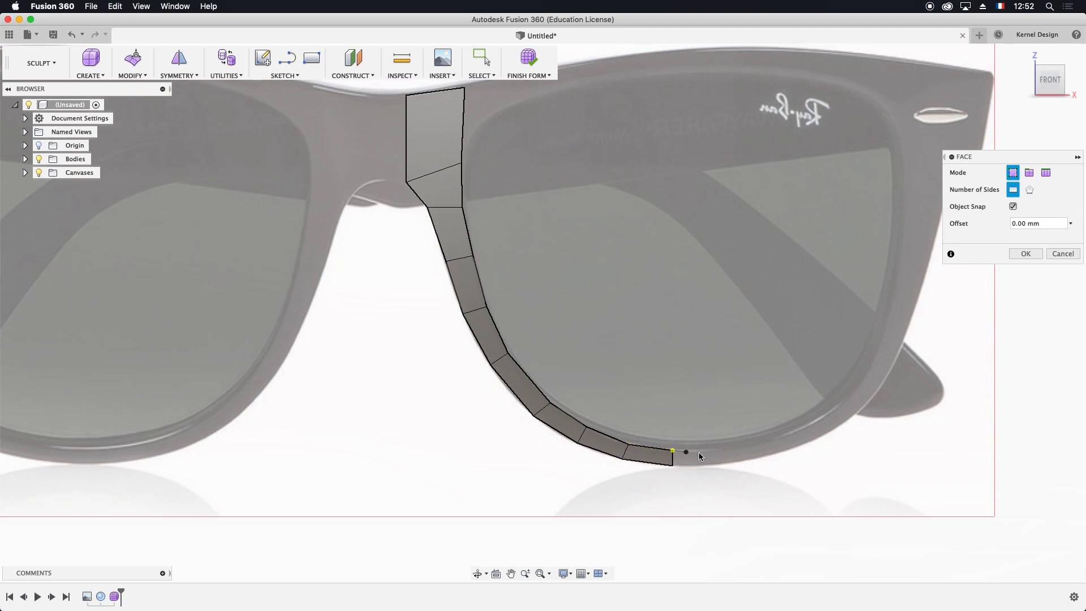
pyautogui.click(724, 448)
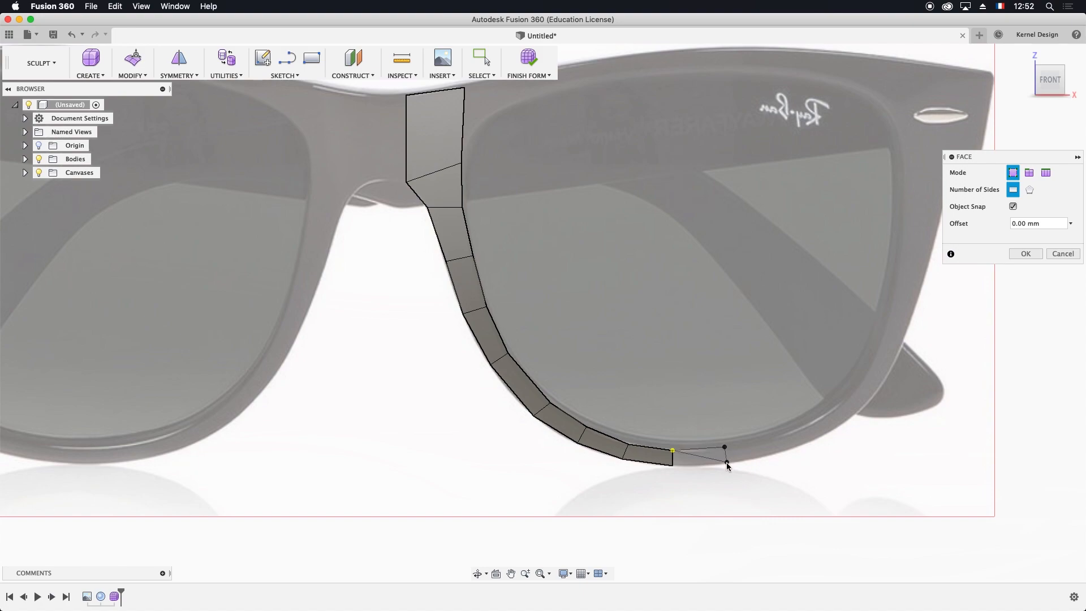
pyautogui.click(672, 466)
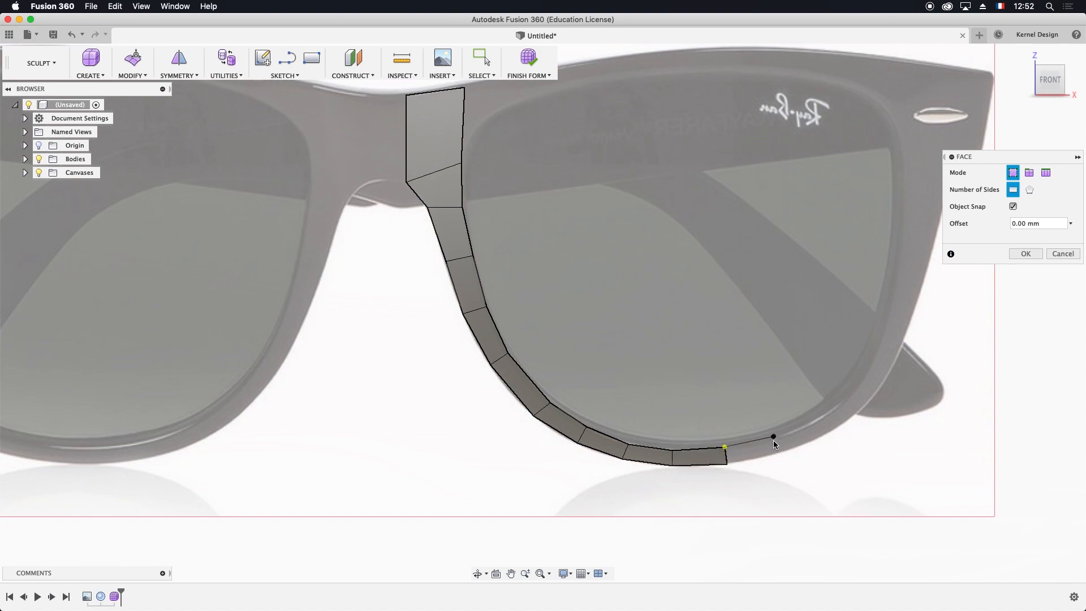
pyautogui.click(727, 464)
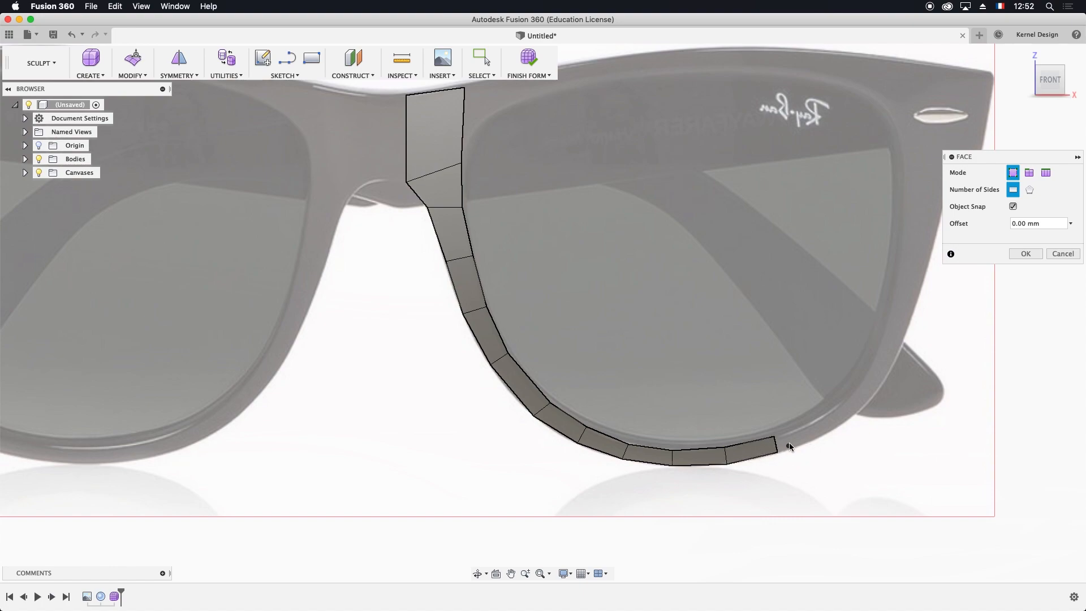
# Add three four-sided faces around the lower outer curve of the rim, up to where the temple tip meets it
pyautogui.click(816, 421)
pyautogui.click(820, 437)
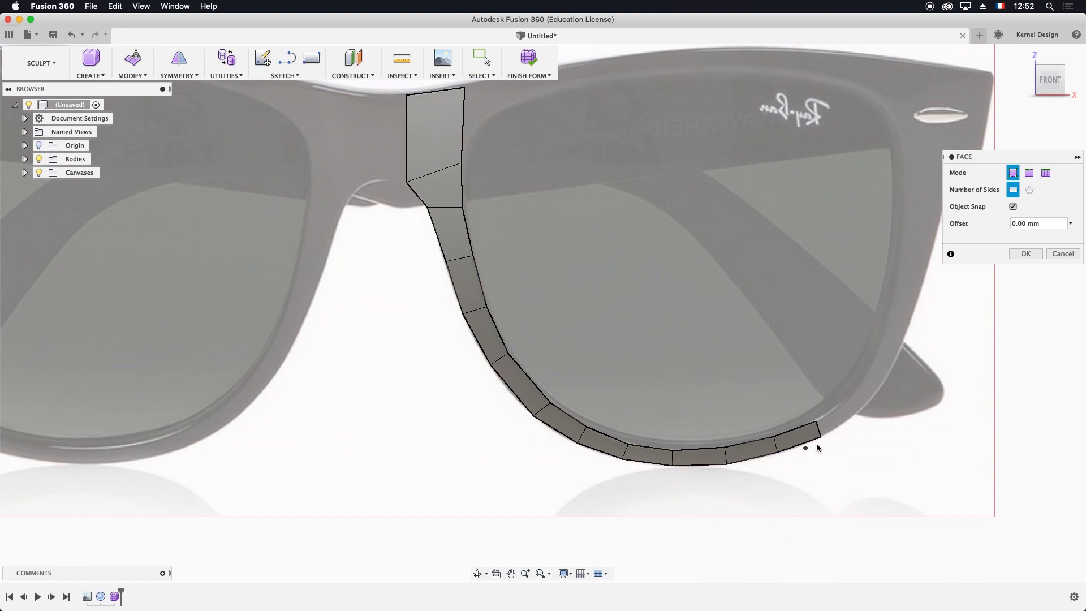
pyautogui.click(820, 437)
pyautogui.click(850, 420)
pyautogui.click(816, 422)
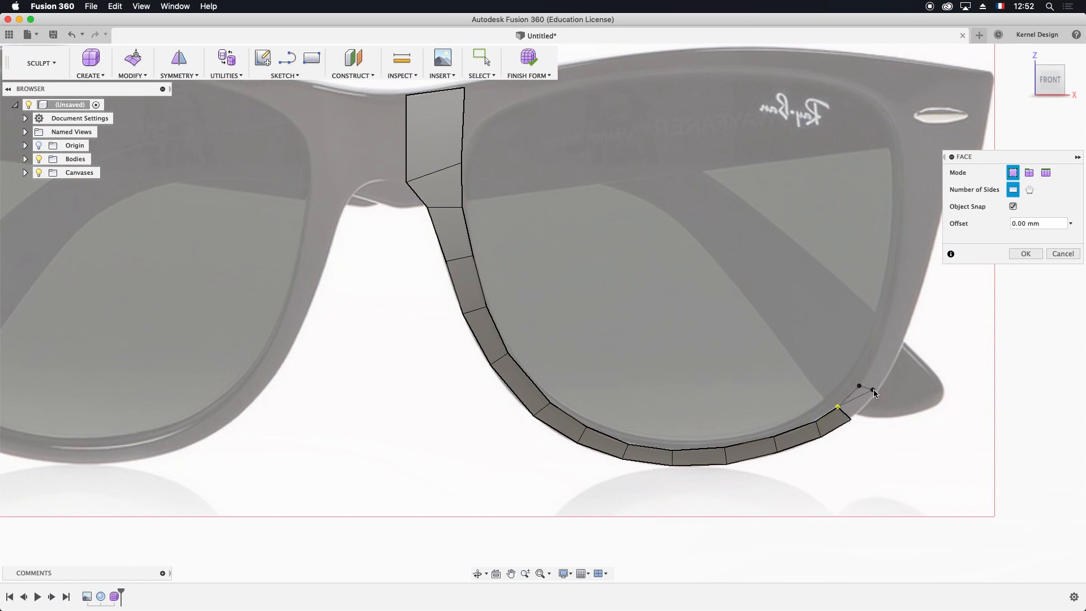
pyautogui.click(876, 391)
pyautogui.click(851, 420)
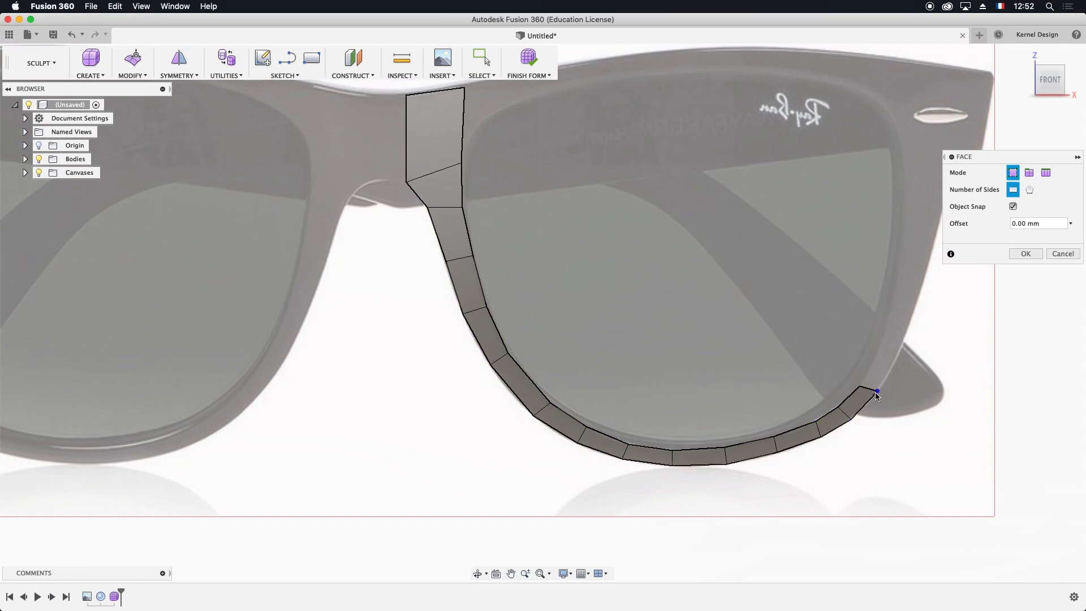
# Add three four-sided faces up the outer side of the lens rim, ending below the hinge corner
pyautogui.click(877, 348)
pyautogui.click(899, 354)
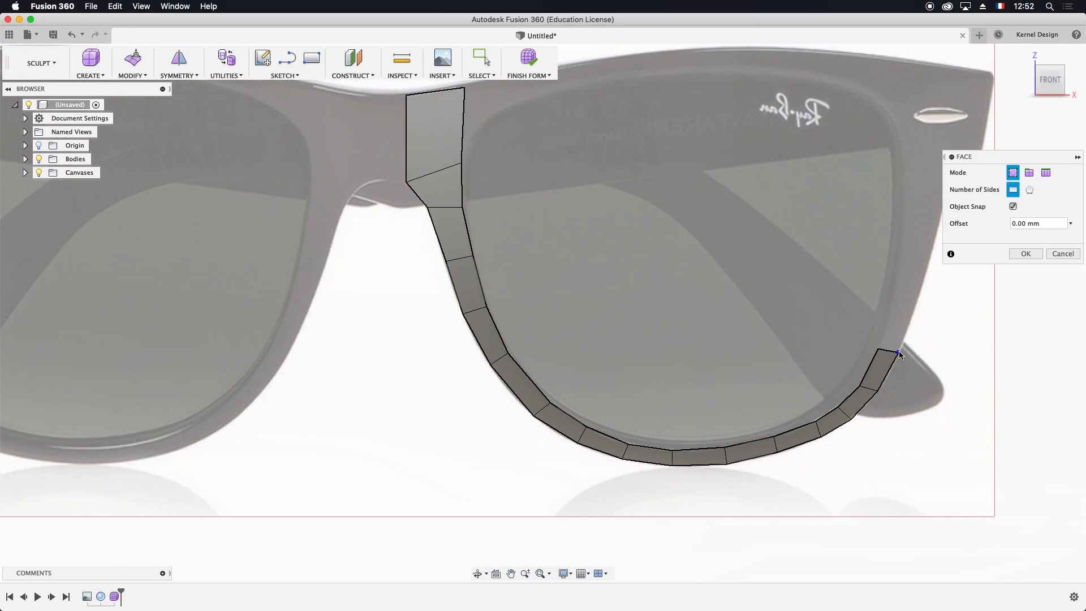
pyautogui.click(877, 349)
pyautogui.click(891, 300)
pyautogui.click(918, 303)
pyautogui.moveTo(893, 305); pyautogui.dragTo(759, 323, button='middle')
pyautogui.click(758, 320)
pyautogui.click(768, 253)
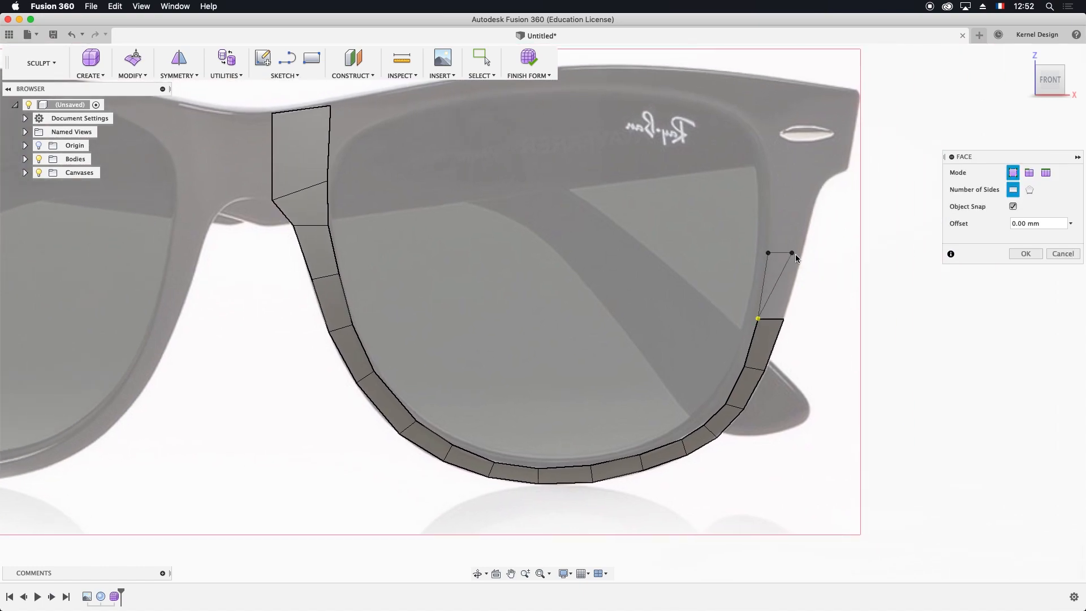
pyautogui.click(783, 319)
# Add a four-sided face beside the upper bridge face, covering the lens opening's upper inner corner up to the frame's top edge
pyautogui.moveTo(468, 289); pyautogui.dragTo(509, 321, button='middle')
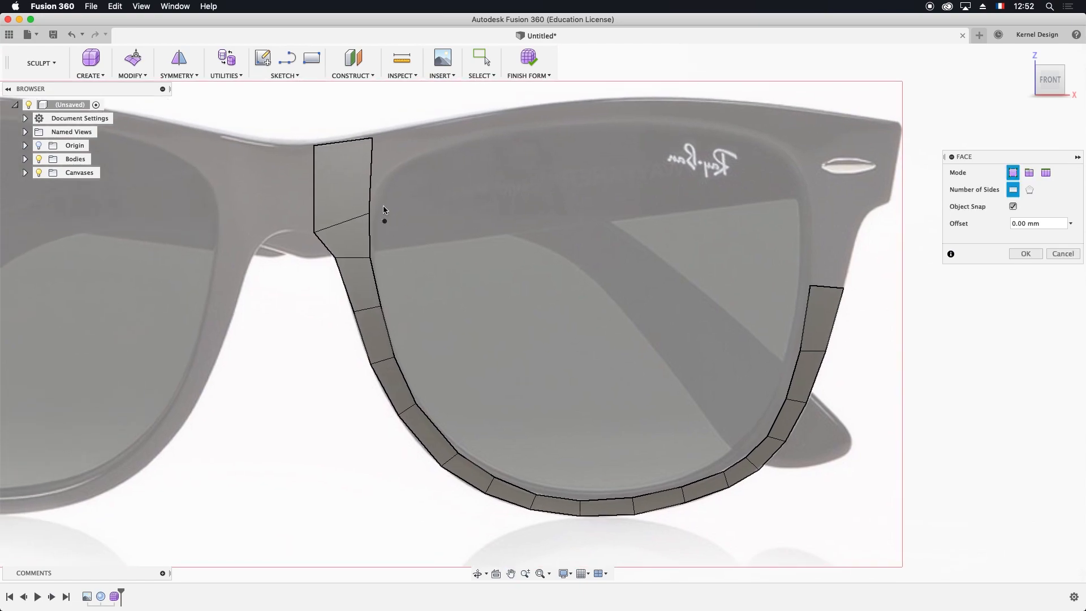
pyautogui.click(394, 168)
pyautogui.click(368, 213)
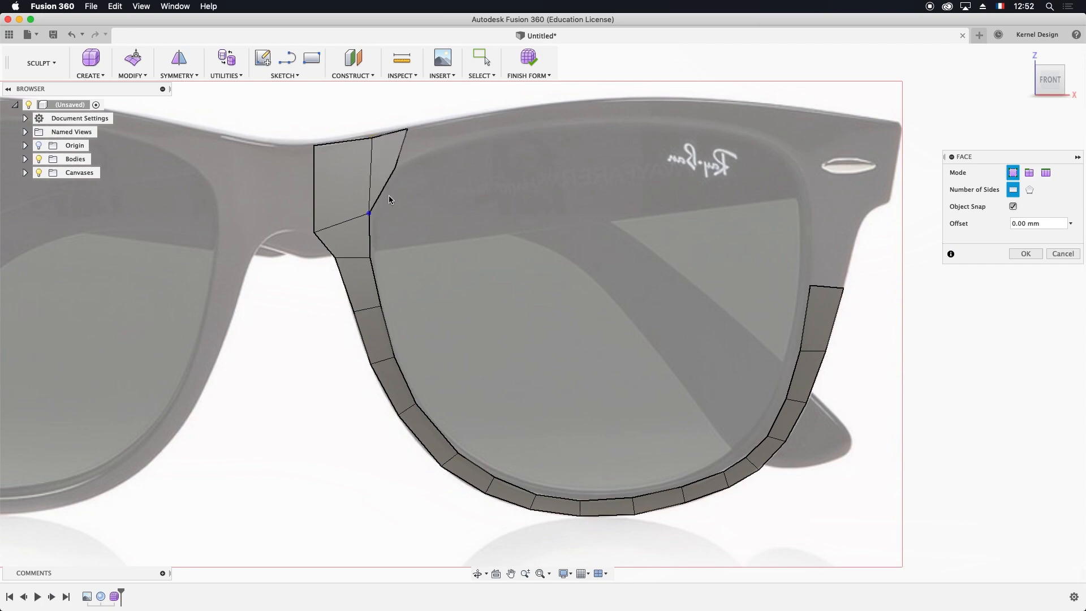
# Try to extend the upper rim with another face from the bridge corner, and undo it
pyautogui.click(449, 147)
pyautogui.click(448, 123)
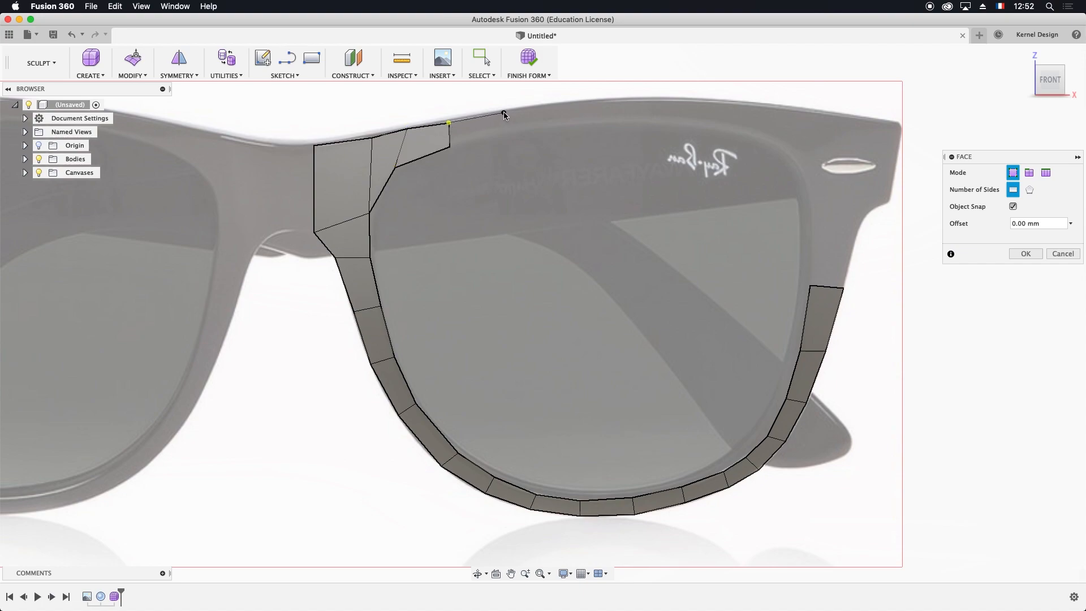
pyautogui.press('super+z')
pyautogui.press('super+z')
pyautogui.press('super+z')
pyautogui.press('Return')
pyautogui.press('super+z')
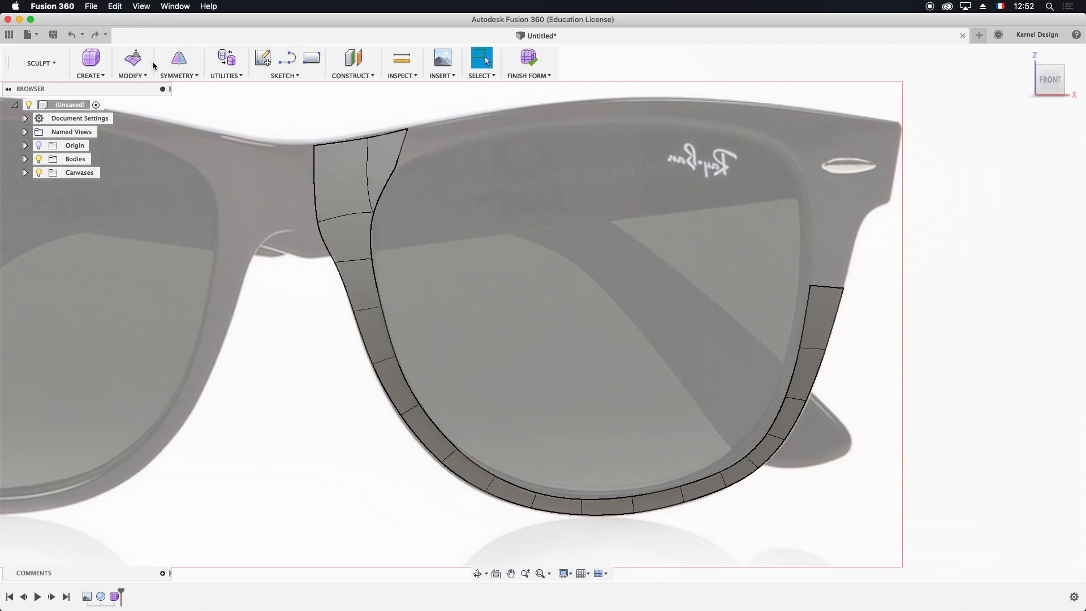
# With the Face tool and Object Snap on, add two four-sided faces from the bridge corner along the upper rim
pyautogui.click(91, 67)
pyautogui.click(94, 170)
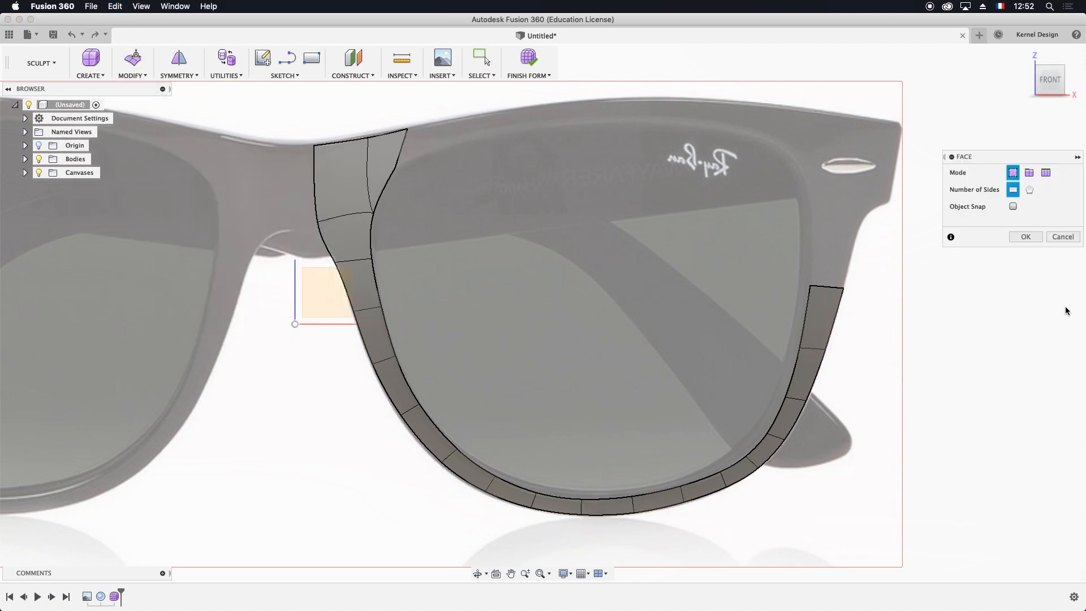
pyautogui.click(1012, 206)
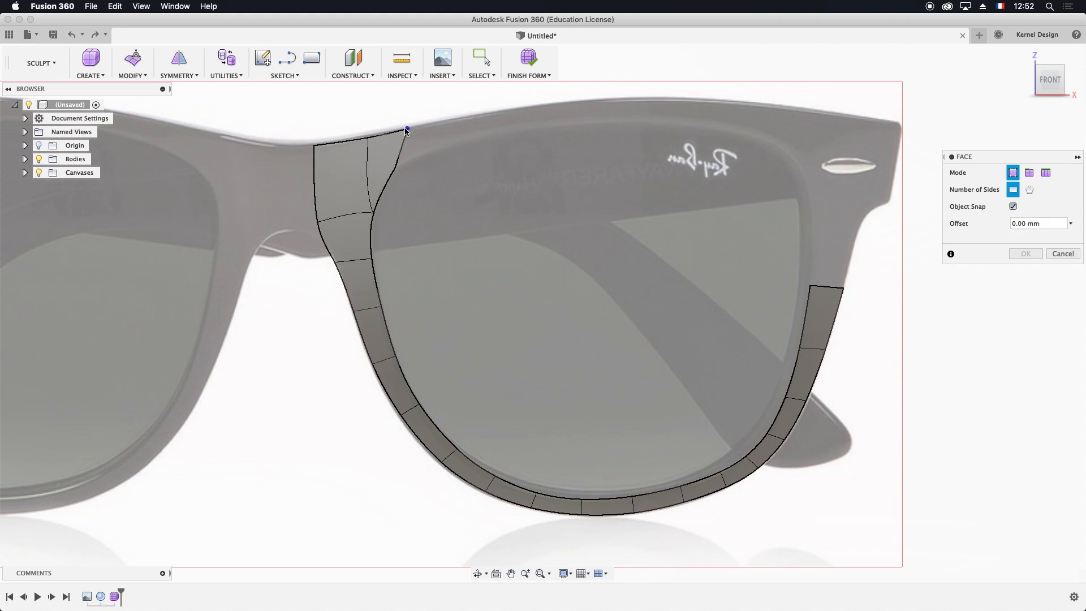
pyautogui.hotkey('ctrl', '1')
pyautogui.click(452, 145)
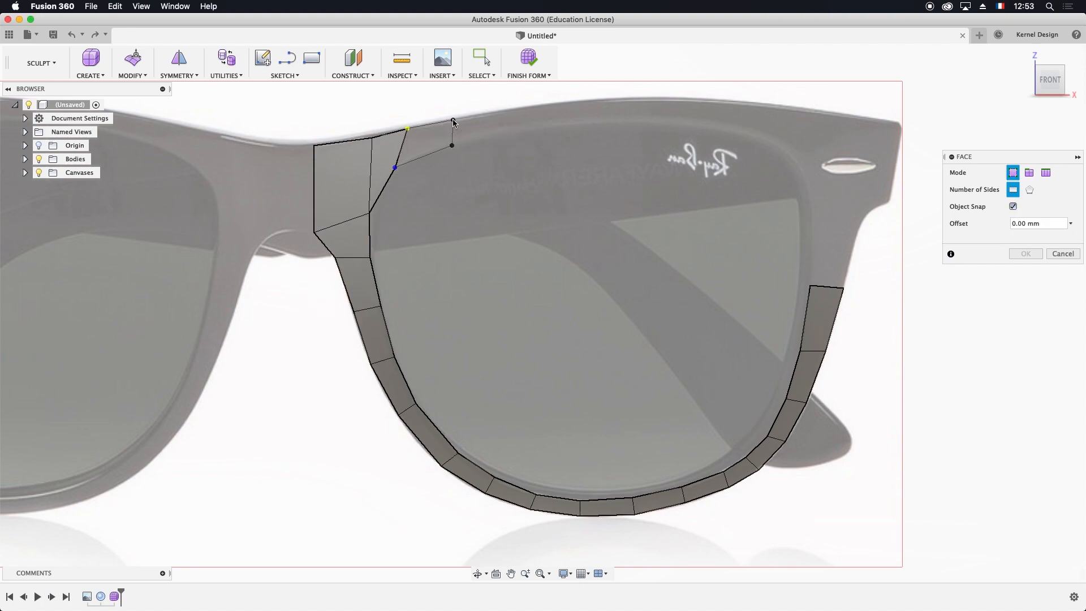
pyautogui.click(452, 121)
pyautogui.click(452, 145)
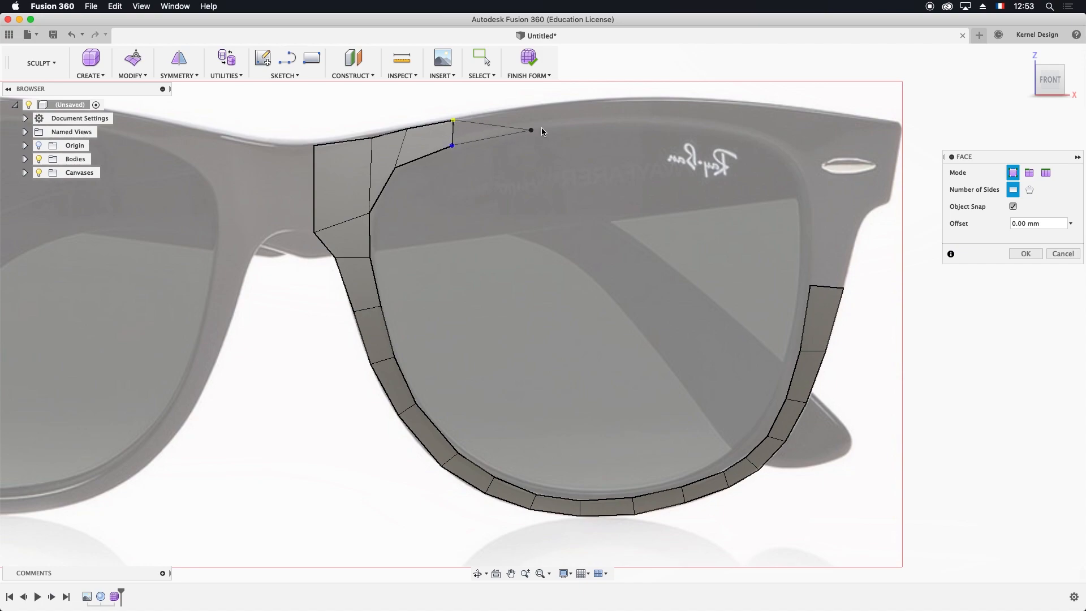
pyautogui.click(541, 128)
pyautogui.click(541, 105)
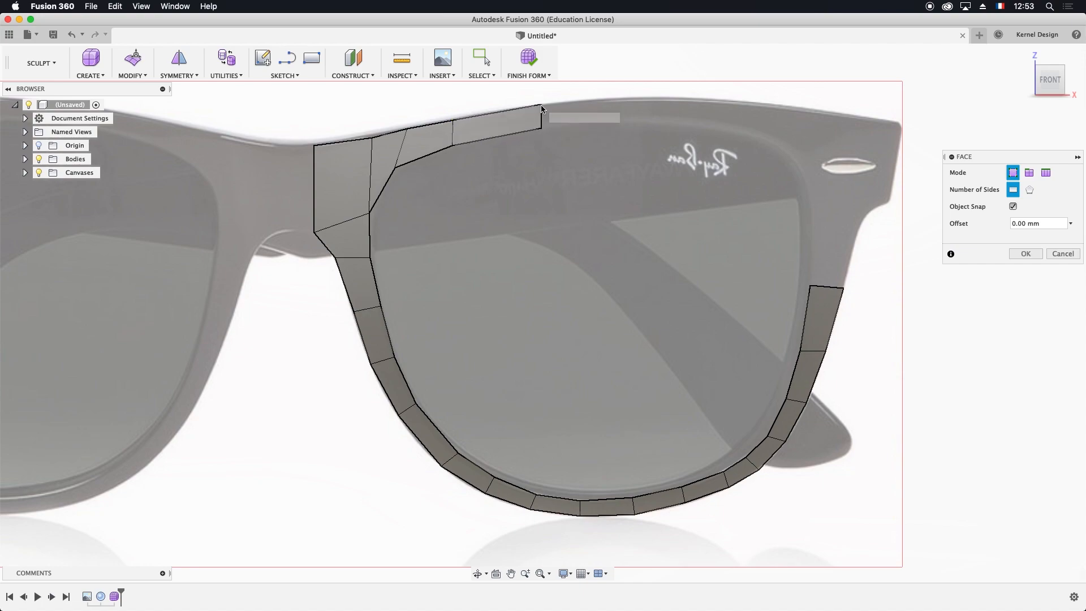
# Add two more four-sided faces along the upper rim, following the frame's top edge above the lens opening
pyautogui.click(626, 122)
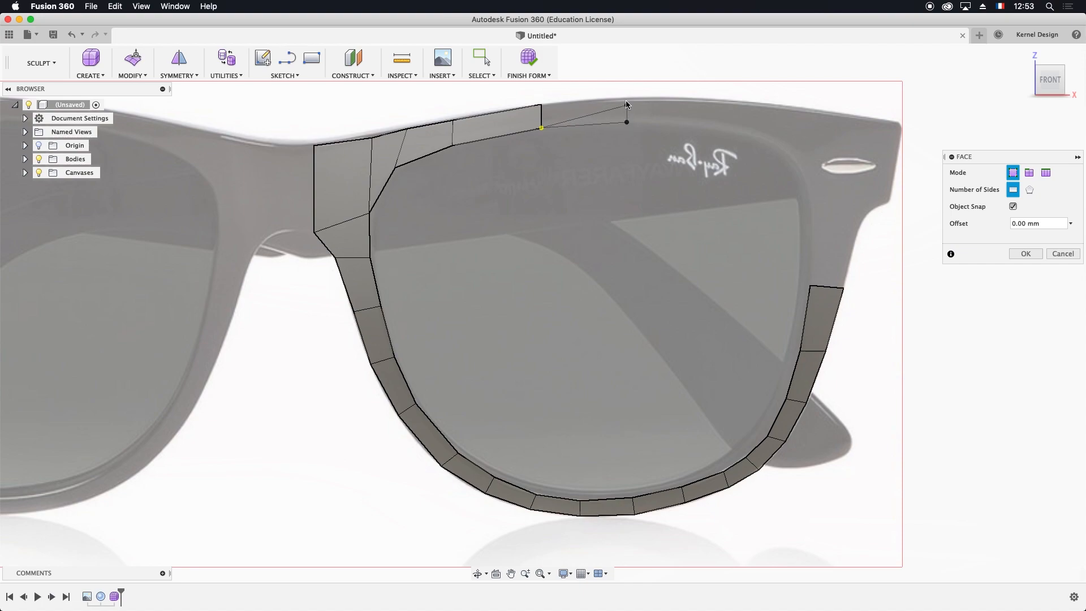
pyautogui.click(625, 99)
pyautogui.click(541, 105)
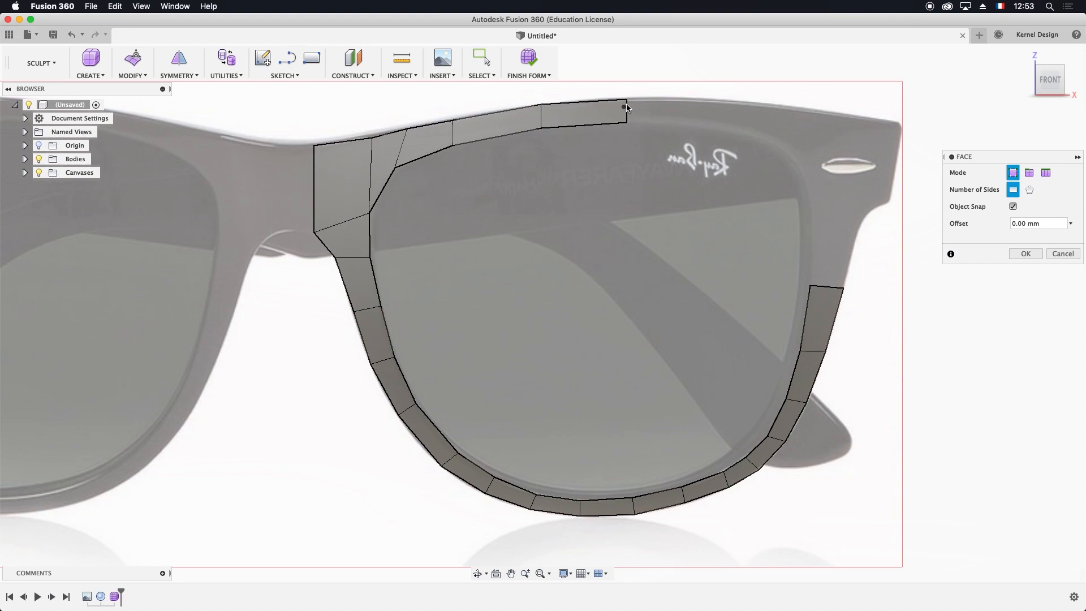
pyautogui.click(626, 99)
pyautogui.click(713, 101)
pyautogui.click(711, 128)
pyautogui.click(626, 122)
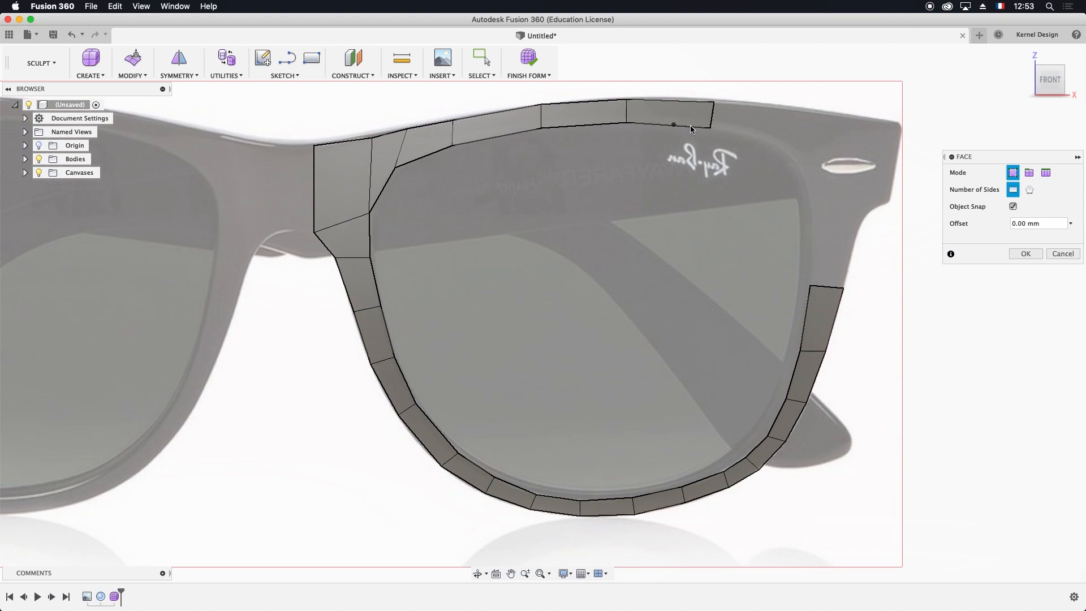
# Add two four-sided faces that follow the lens opening's upper outer curve and fan out towards the hinge corner
pyautogui.click(776, 147)
pyautogui.click(787, 109)
pyautogui.click(713, 102)
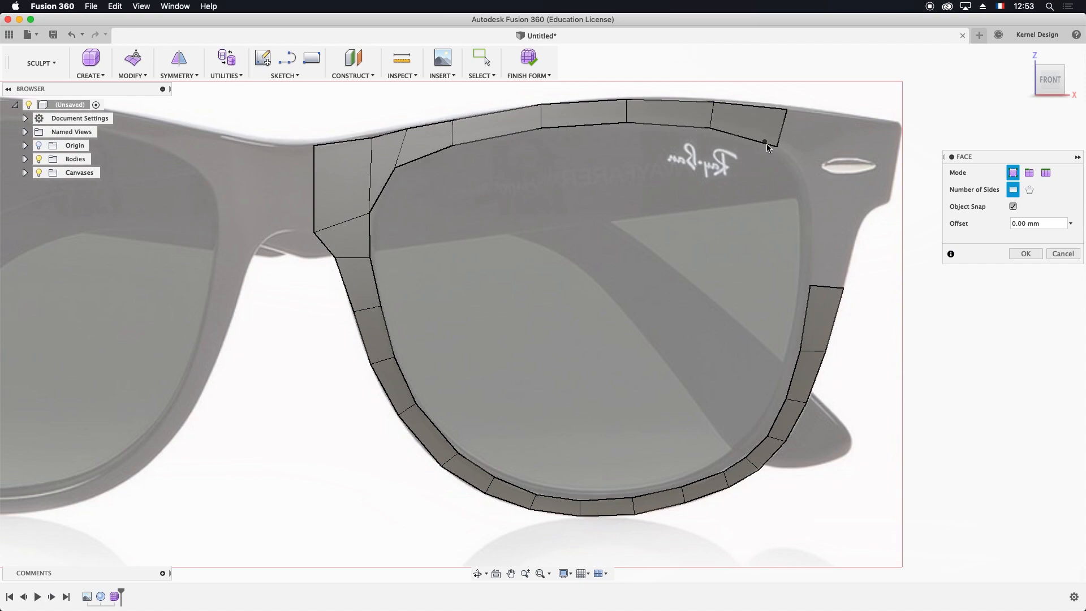
pyautogui.click(800, 181)
pyautogui.click(823, 116)
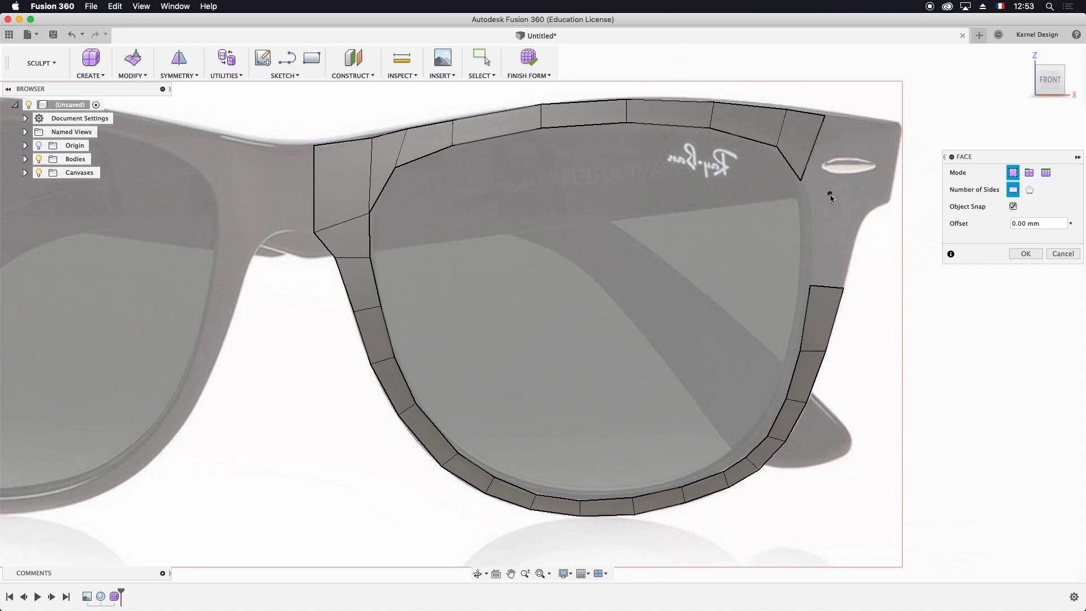
# Add a four-sided face over the metal emblem, covering the hinge corner out to the frame's outer edge
pyautogui.click(800, 180)
pyautogui.click(886, 200)
pyautogui.click(901, 130)
pyautogui.click(823, 116)
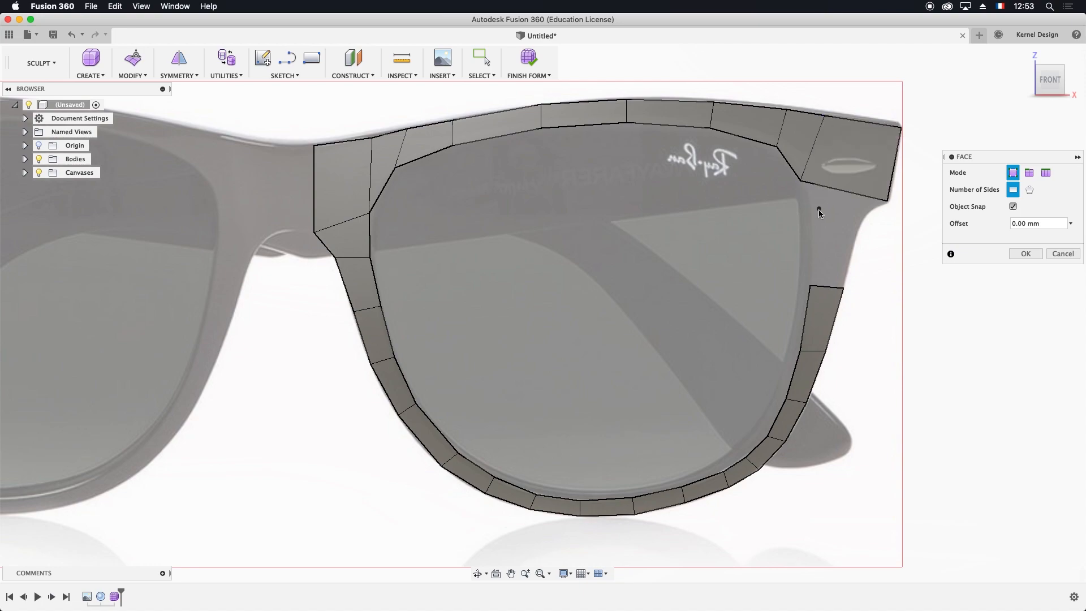
# Close the rim with two four-sided faces between the hinge corner and the outer side, and finish the Face command
pyautogui.click(808, 213)
pyautogui.click(860, 225)
pyautogui.click(887, 201)
pyautogui.click(860, 225)
pyautogui.click(847, 277)
pyautogui.click(843, 288)
pyautogui.click(810, 284)
pyautogui.click(807, 213)
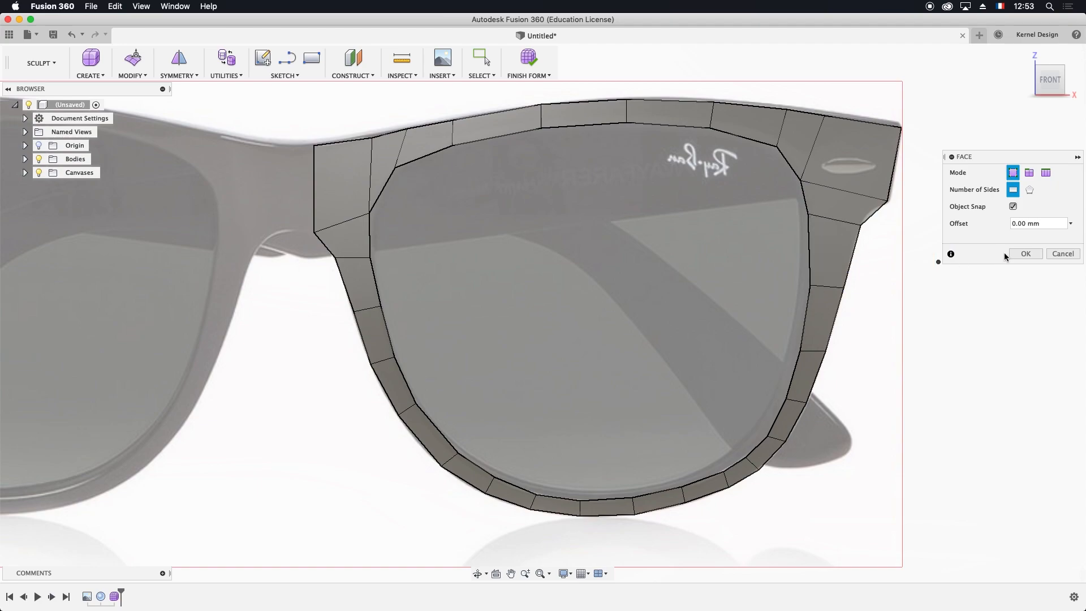
pyautogui.click(1025, 254)
# Crease the edge running from the lens opening to the lower corner of the bridge face
pyautogui.scroll(-5, 636, 269)
pyautogui.scroll(3, 635, 265)
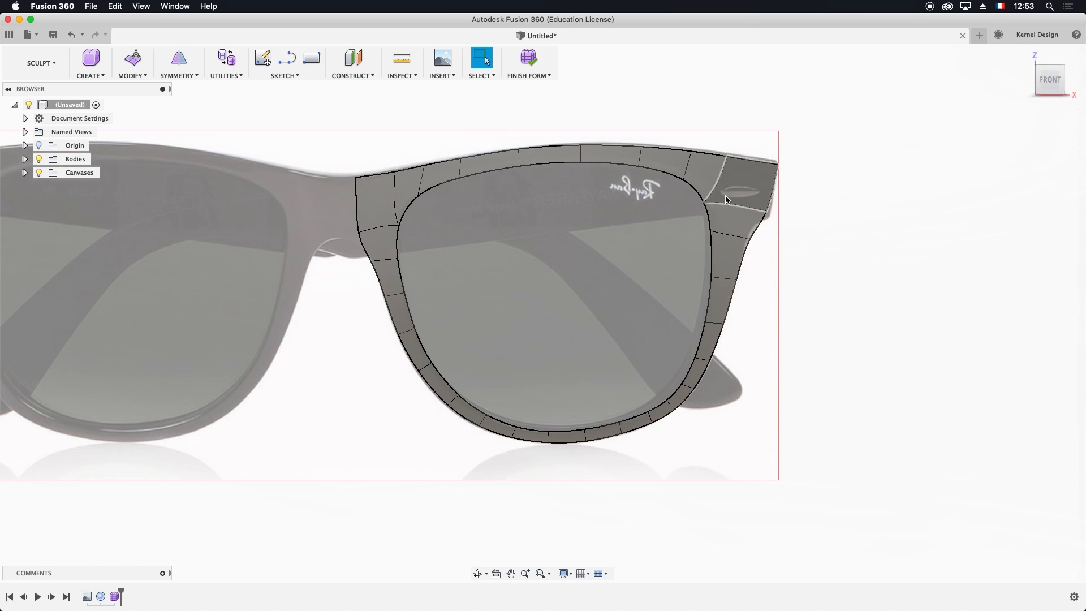
pyautogui.scroll(3, 784, 192)
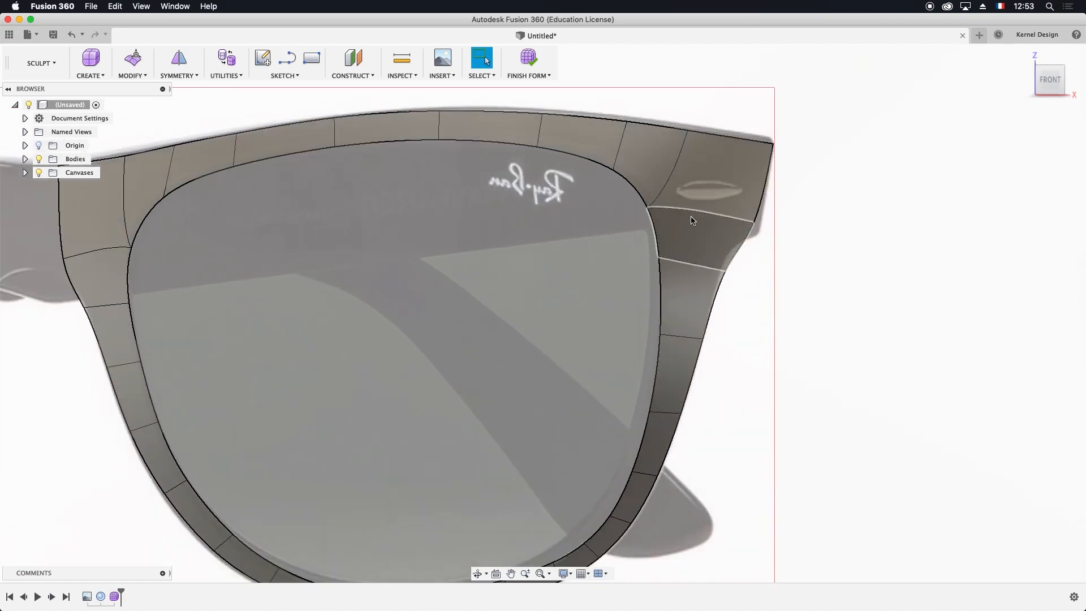
pyautogui.scroll(-2, 615, 253)
pyautogui.scroll(-1, 615, 252)
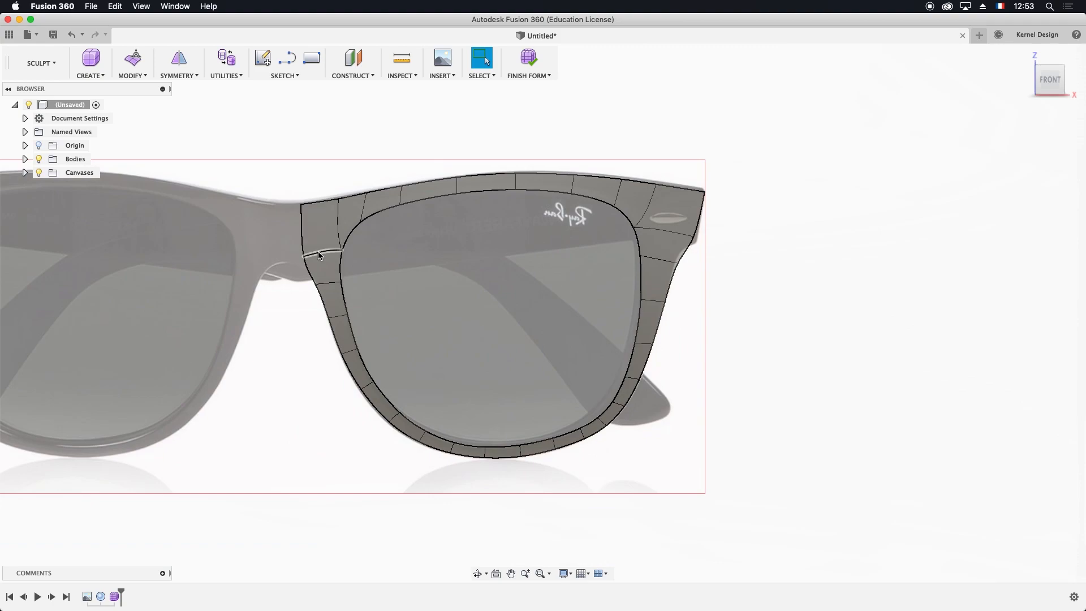
pyautogui.click(130, 76)
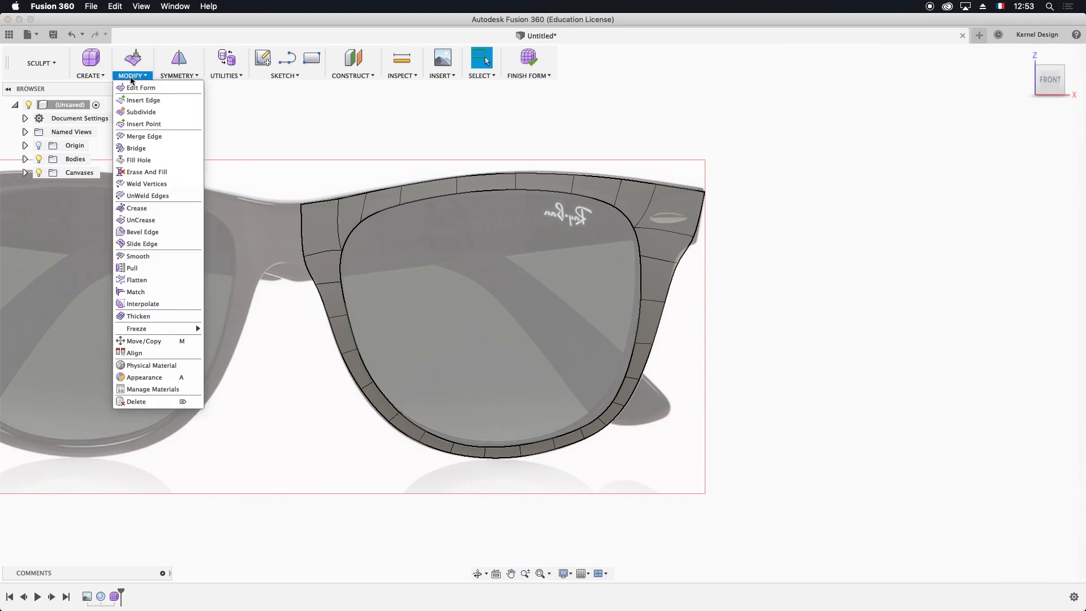
pyautogui.click(135, 208)
pyautogui.click(319, 256)
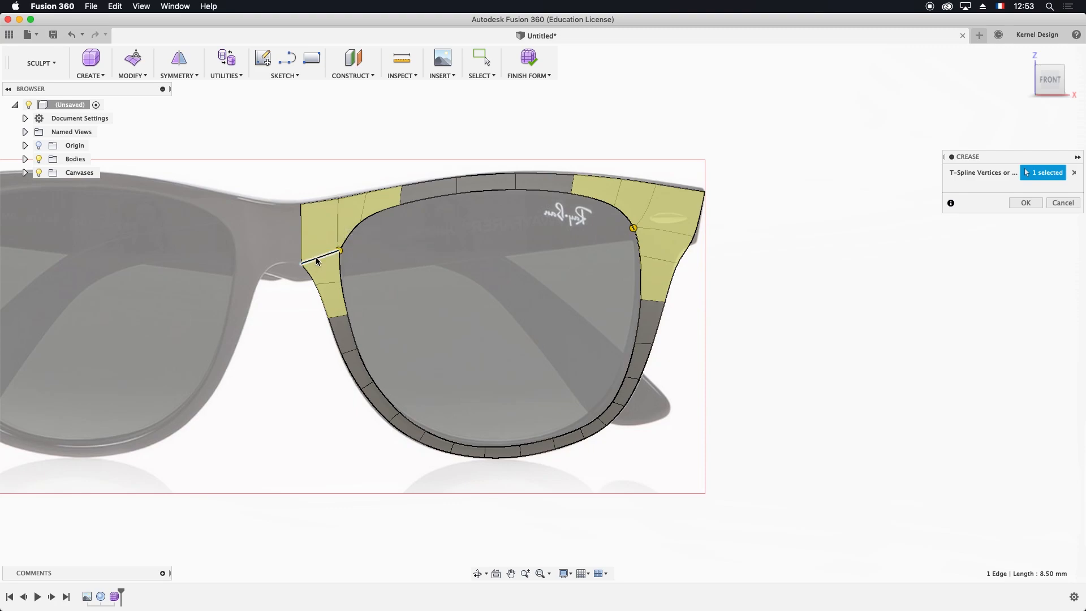
pyautogui.click(1025, 202)
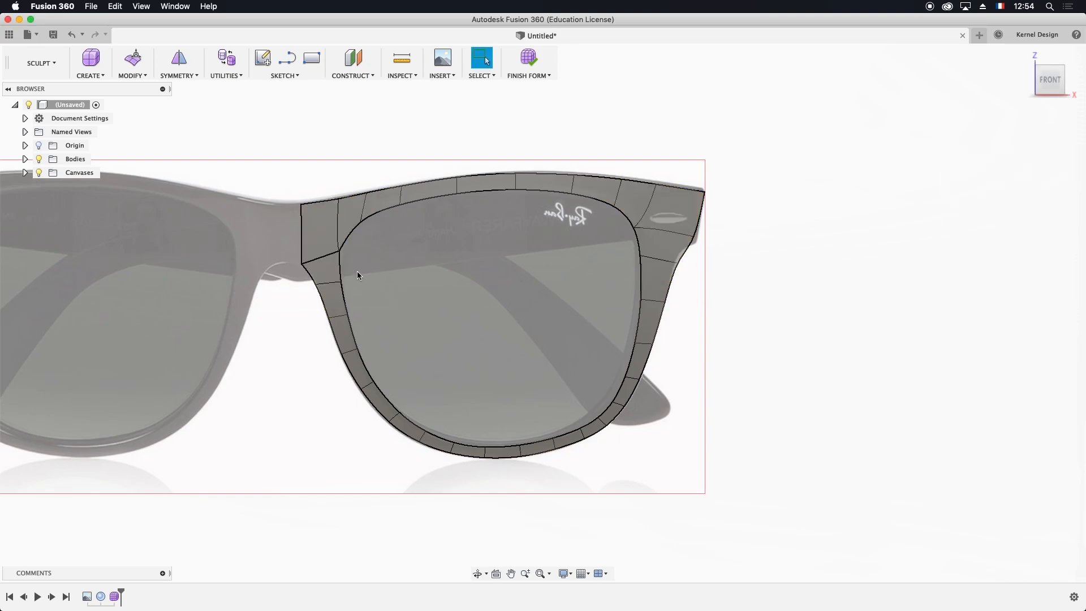
# Thicken the half-frame surface by 4 mm with the Sharp type and Normal direction
pyautogui.keyDown('shift'); pyautogui.moveTo(548, 242); pyautogui.dragTo(486, 281, button='middle'); pyautogui.keyUp('shift')
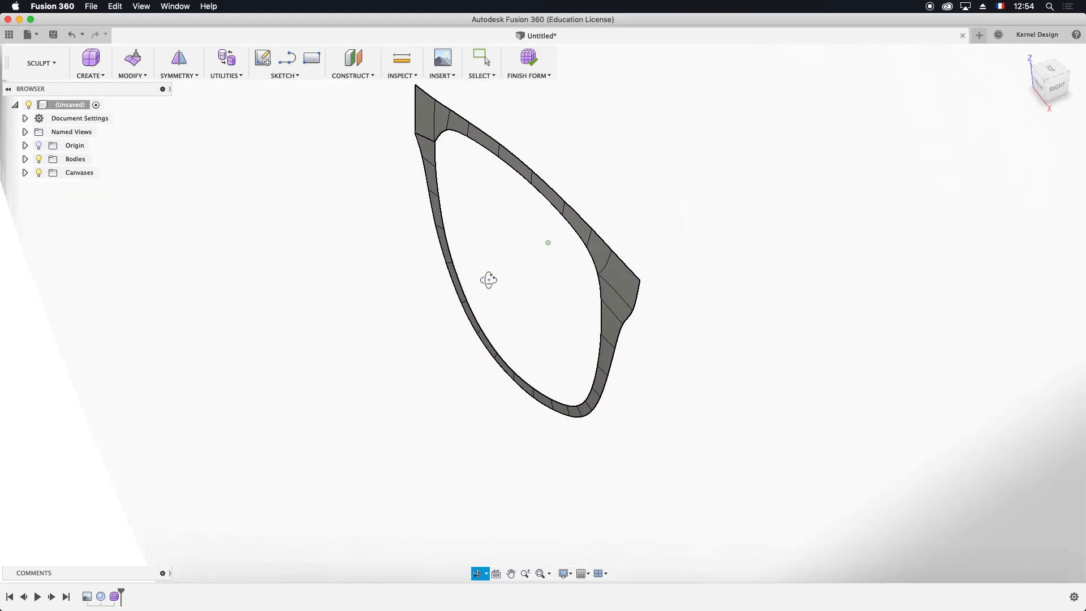
pyautogui.click(132, 76)
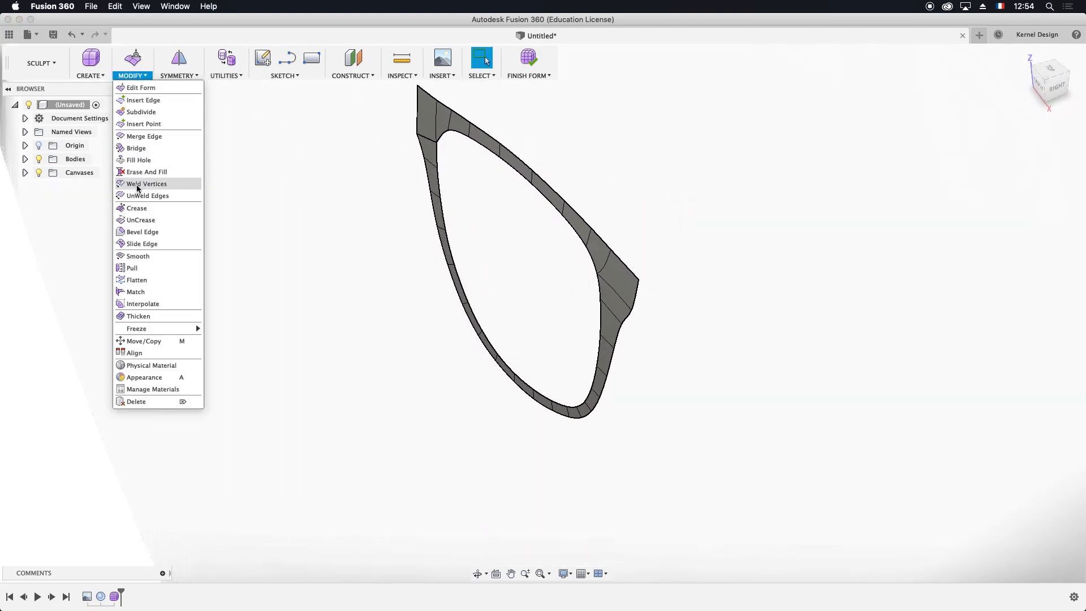
pyautogui.click(145, 317)
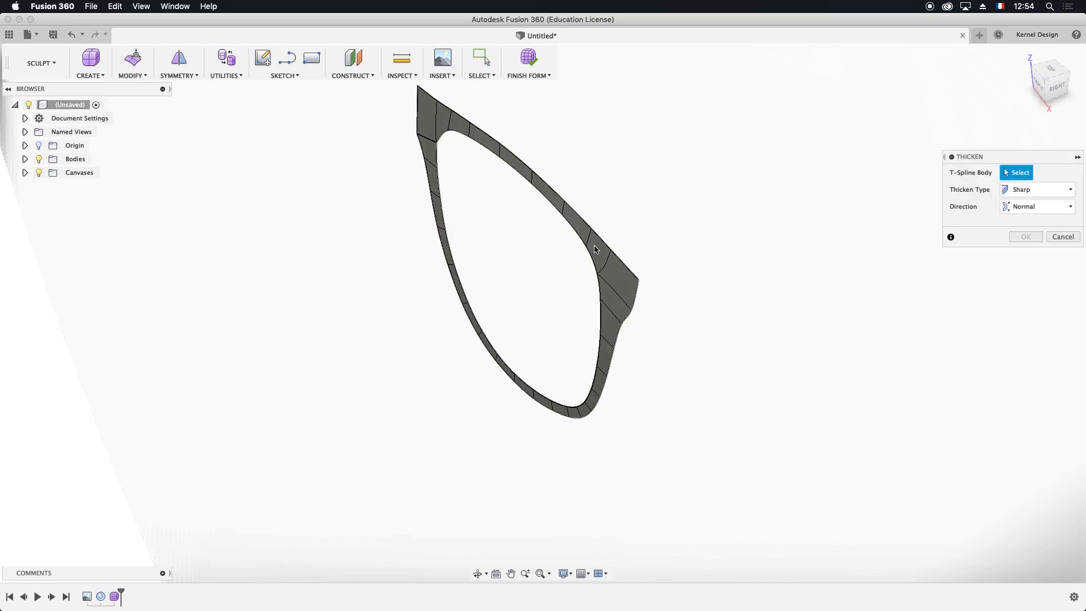
pyautogui.click(580, 232)
pyautogui.write('4')
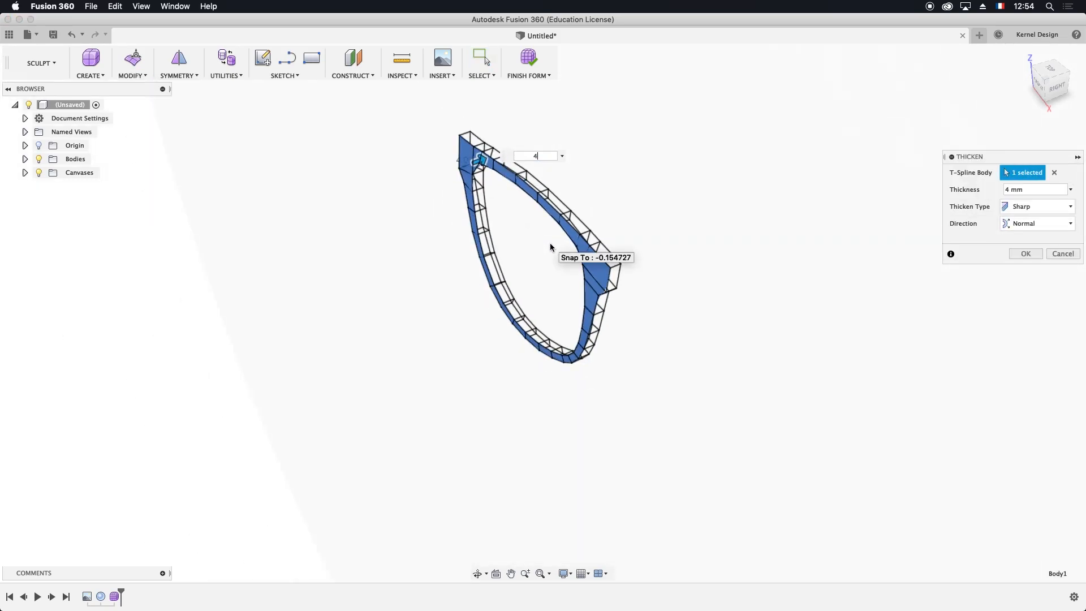
pyautogui.scroll(-3, 550, 244)
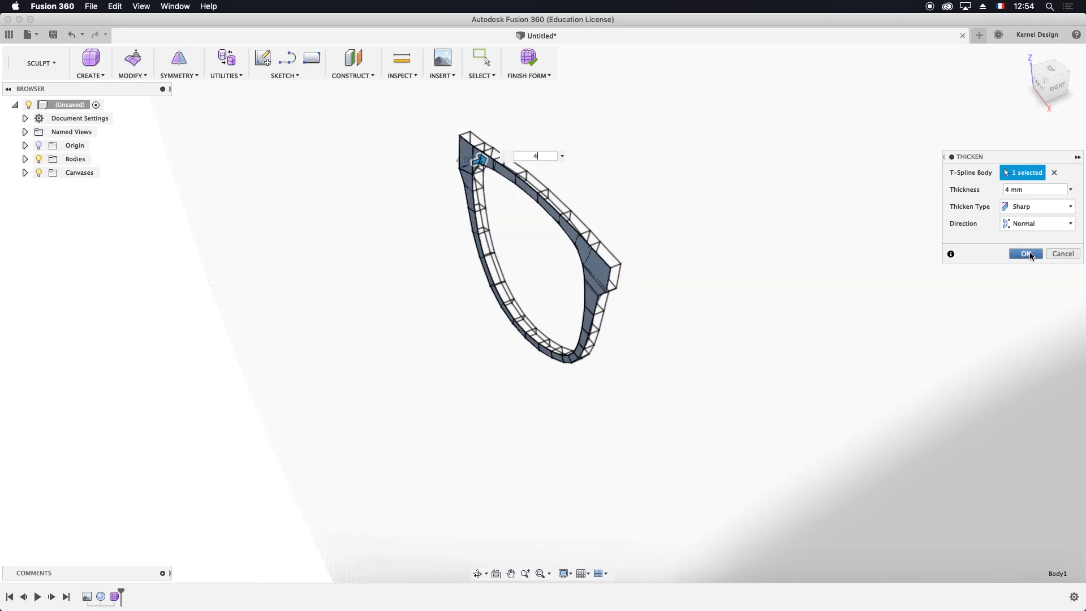
pyautogui.click(1025, 254)
# Insert an edge on the back of the hinge corner from its outer edge, Simple mode, Single side, at location 0.4
pyautogui.keyDown('shift'); pyautogui.moveTo(543, 241); pyautogui.dragTo(513, 234, button='middle'); pyautogui.keyUp('shift')
pyautogui.scroll(5, 514, 234)
pyautogui.scroll(5, 439, 265)
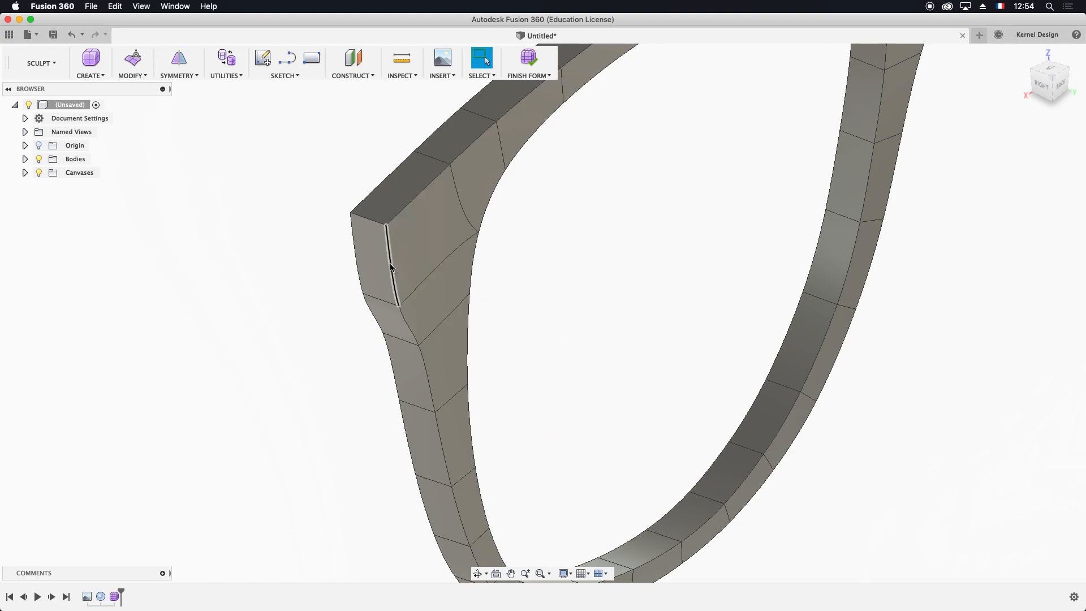
pyautogui.click(131, 76)
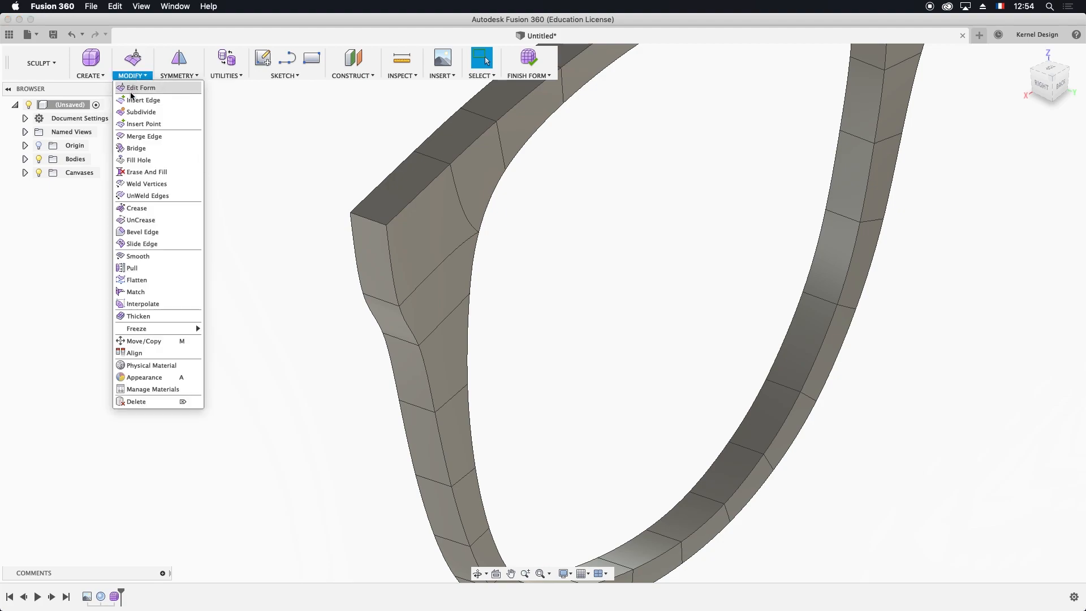
pyautogui.click(142, 100)
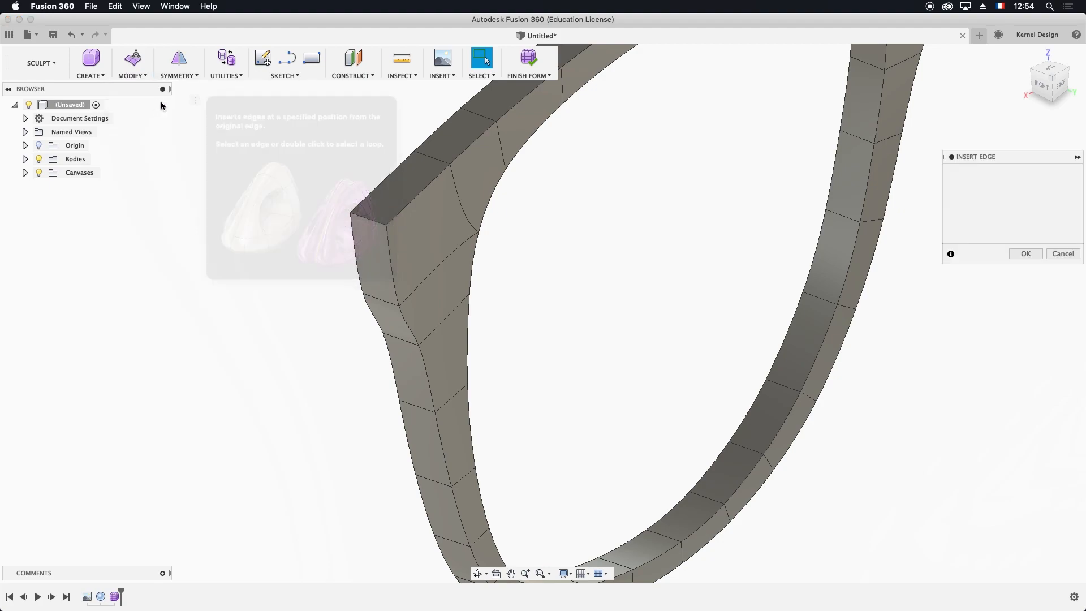
pyautogui.click(390, 267)
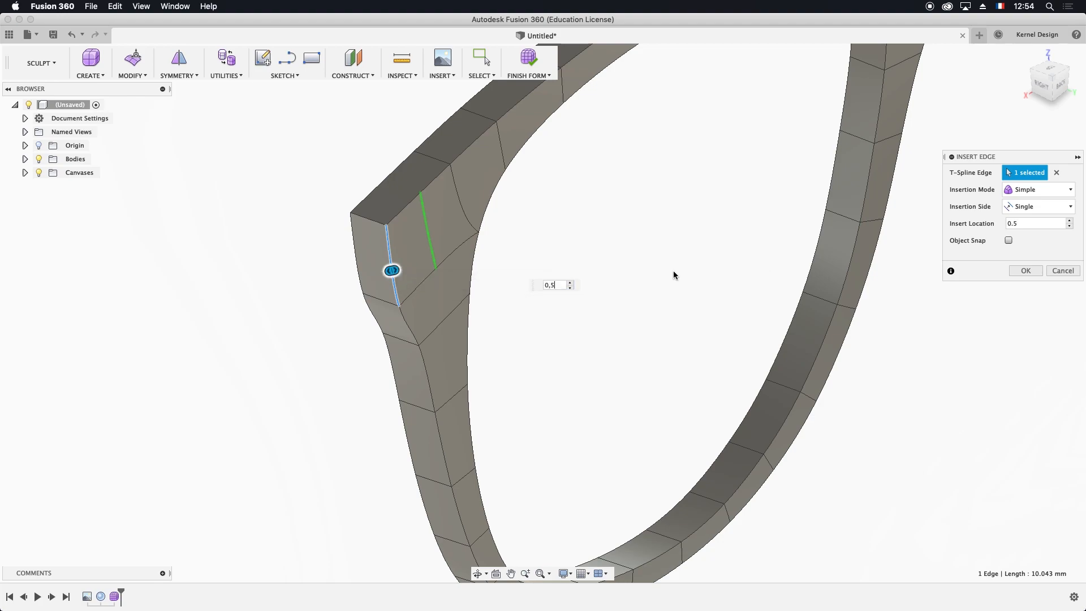
pyautogui.press('BackSpace')
pyautogui.write('4')
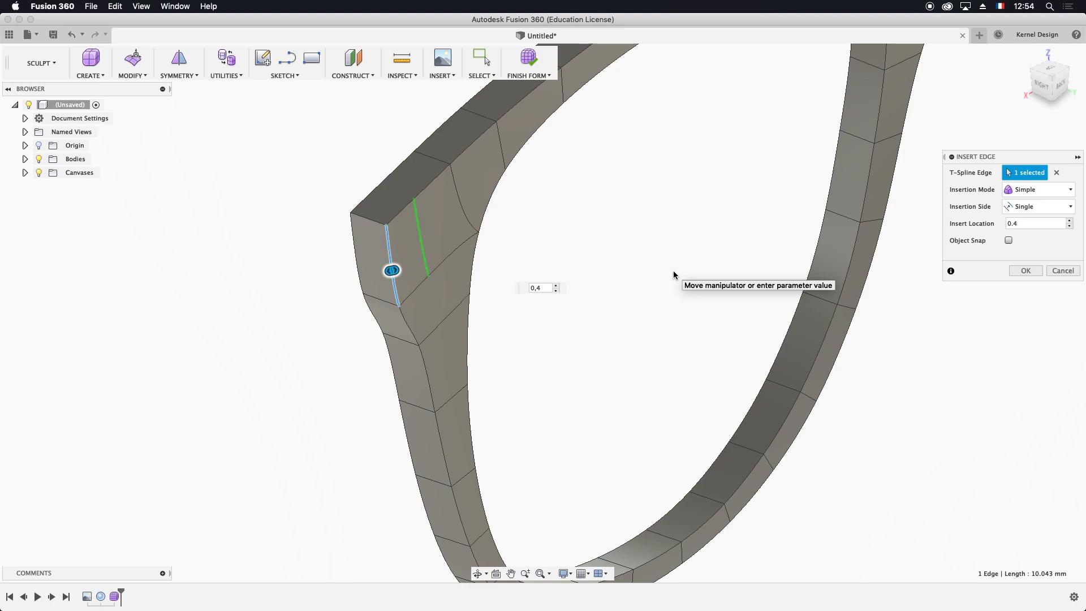
pyautogui.press('Return')
# Undo the inserted edge, the thickening and the bridge crease to return to the uncreased flat frame surface
pyautogui.keyDown('shift'); pyautogui.moveTo(492, 257); pyautogui.dragTo(547, 280, button='middle'); pyautogui.keyUp('shift')
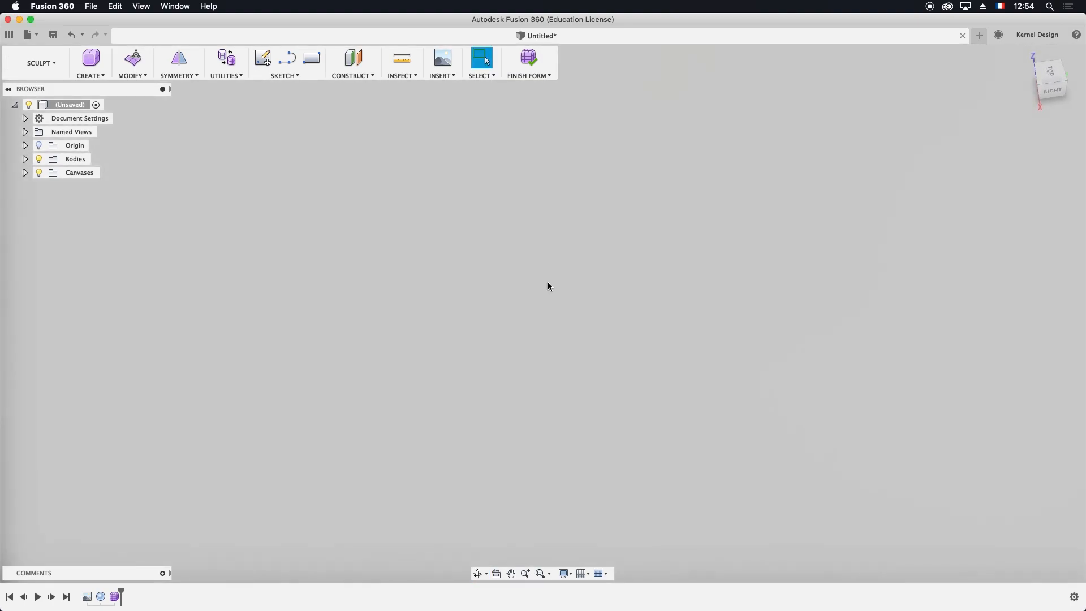
pyautogui.scroll(-5, 547, 281)
pyautogui.scroll(4, 358, 237)
pyautogui.scroll(5, 360, 240)
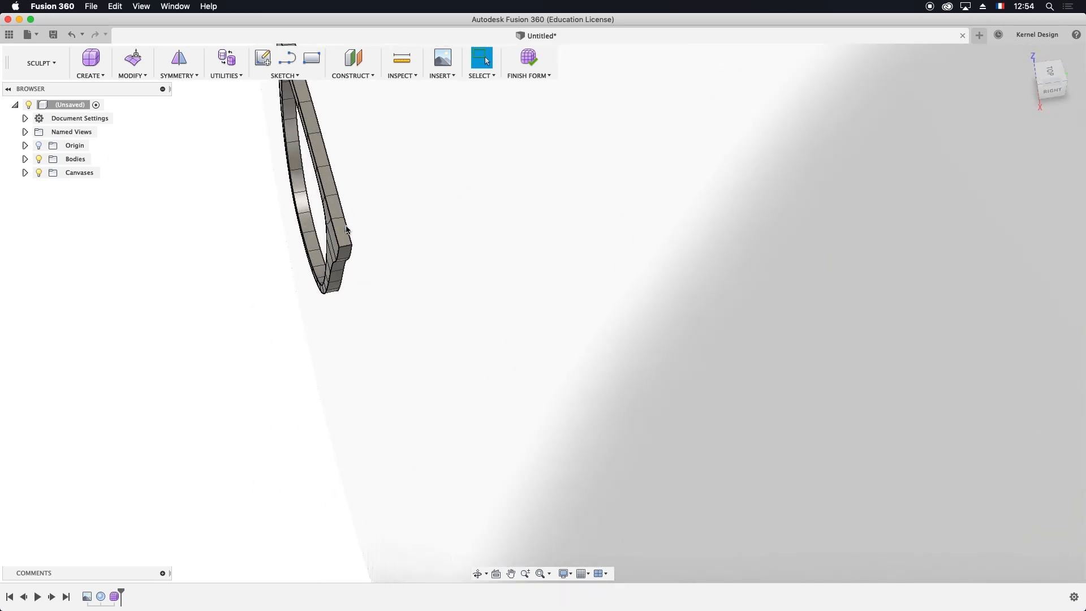
pyautogui.keyDown('shift'); pyautogui.moveTo(361, 234); pyautogui.dragTo(335, 246, button='middle'); pyautogui.keyUp('shift')
pyautogui.press('super+z')
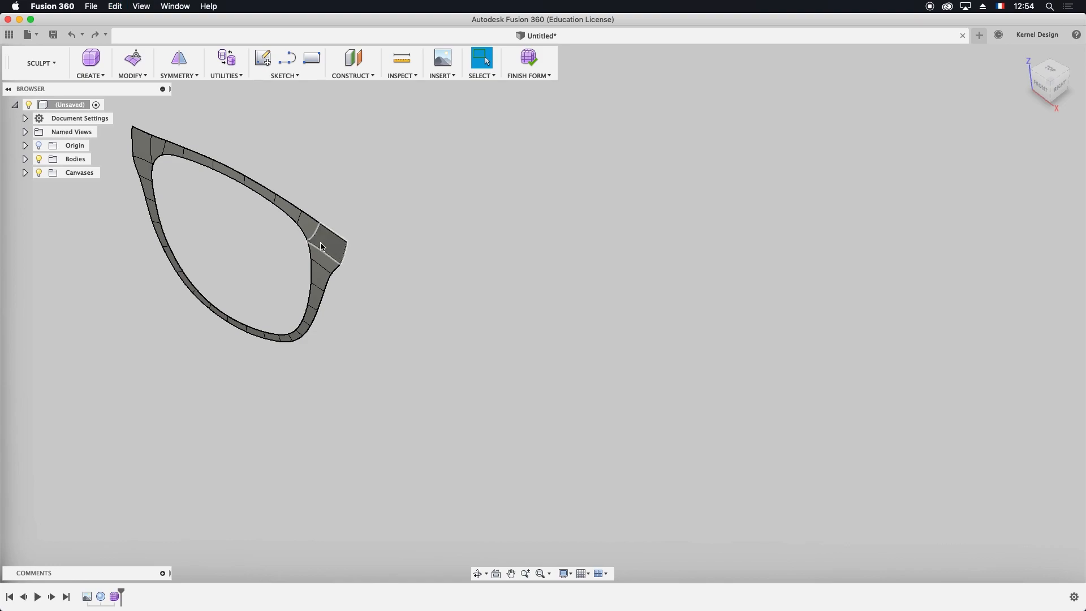
# Crease the edge below the bridge face and the two edges separating the hinge corner face from the rim
pyautogui.scroll(3, 309, 243)
pyautogui.moveTo(311, 242); pyautogui.dragTo(540, 271, button='middle')
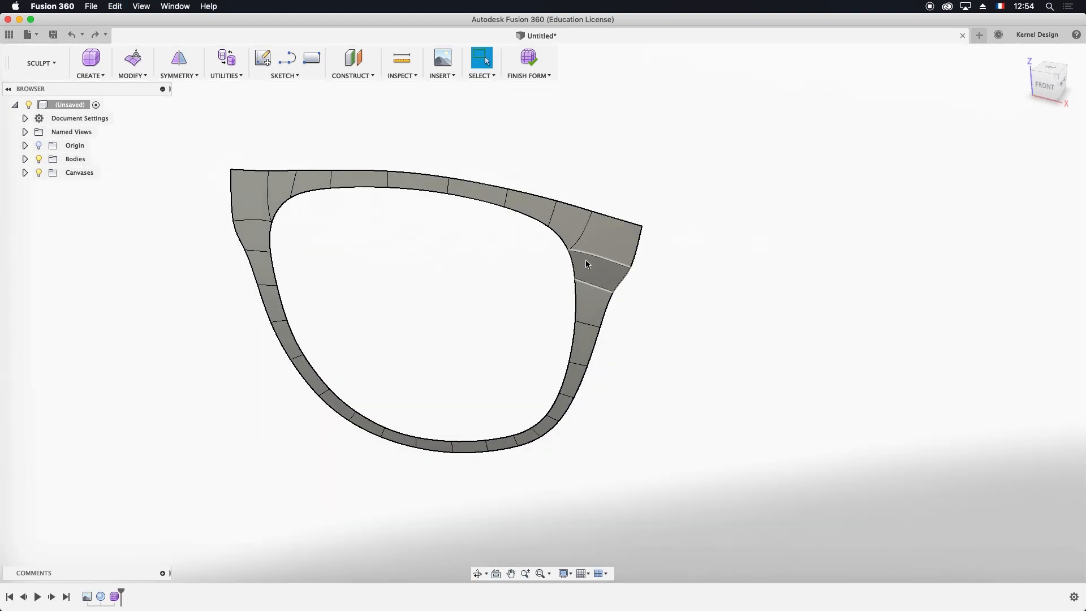
pyautogui.click(132, 75)
pyautogui.click(148, 208)
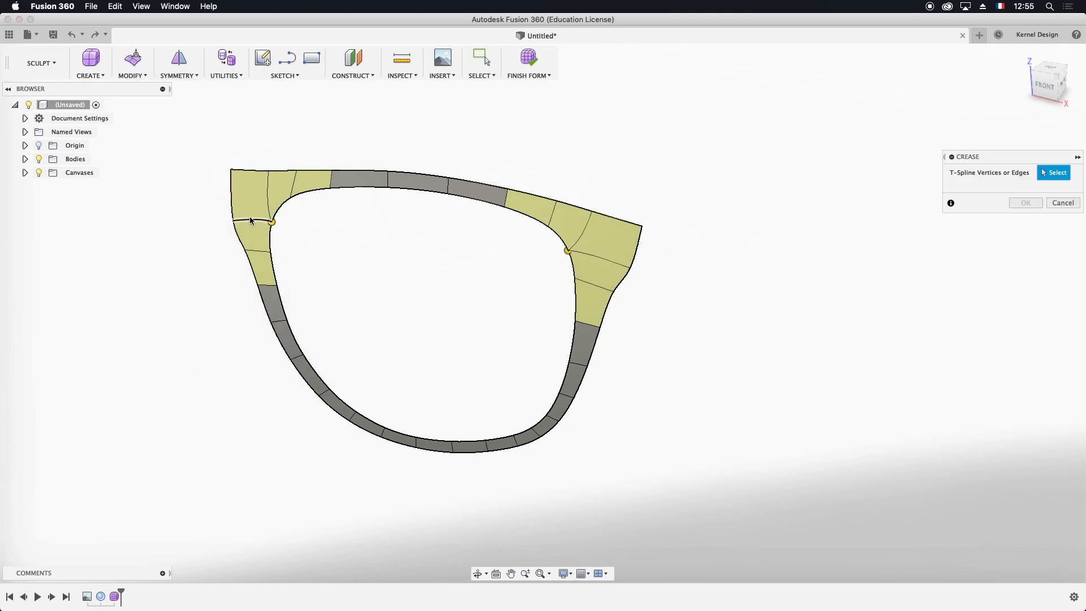
pyautogui.click(254, 222)
pyautogui.click(604, 262)
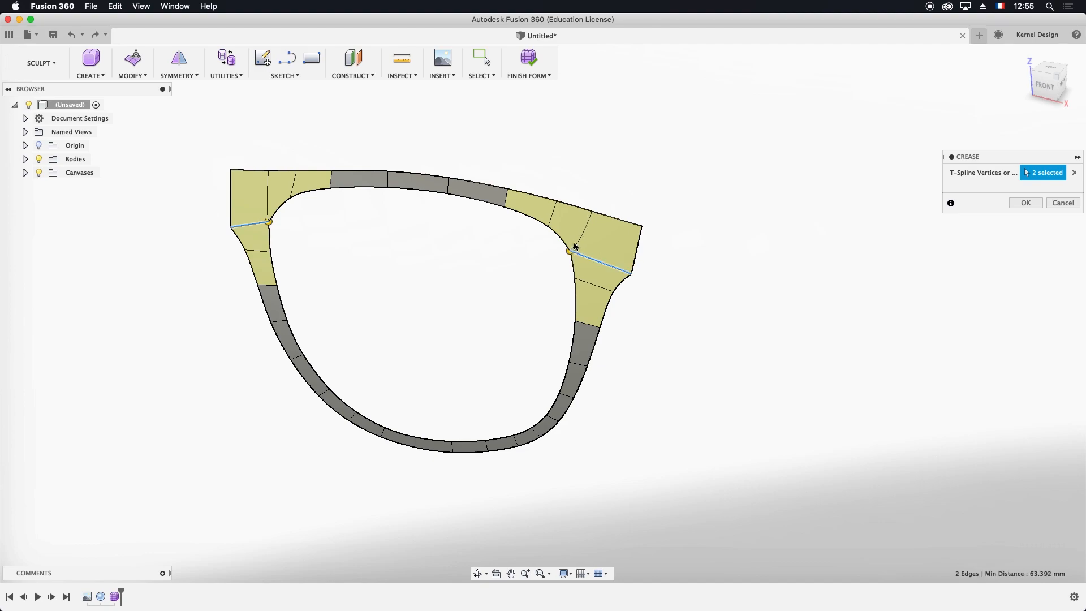
pyautogui.click(579, 229)
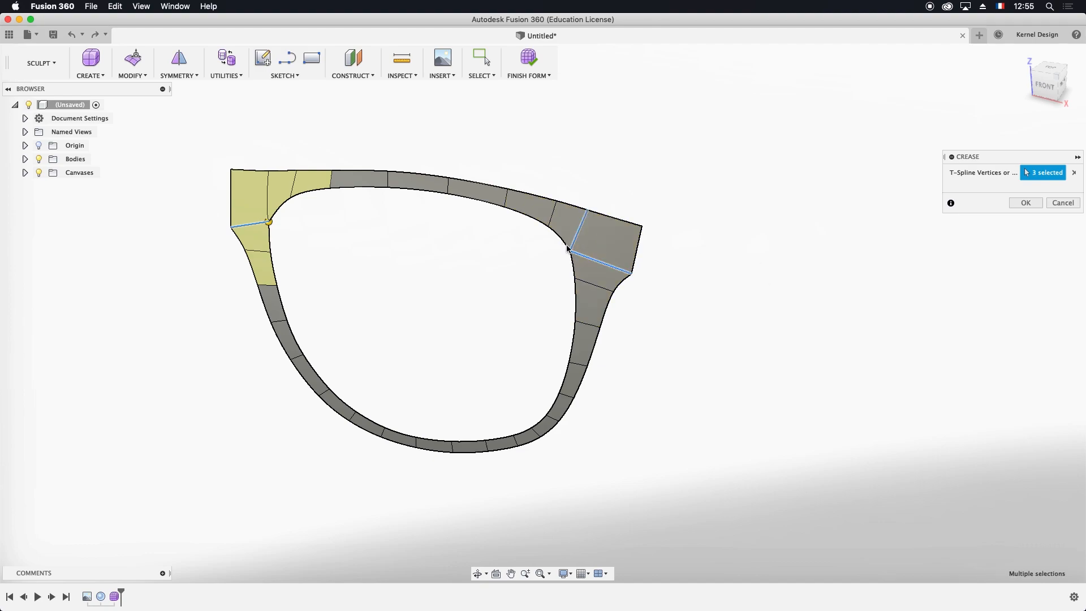
pyautogui.click(1025, 202)
# Thicken the creased half-frame body by 4 mm with the Sharp type and Normal direction
pyautogui.moveTo(647, 260); pyautogui.dragTo(626, 268, button='middle')
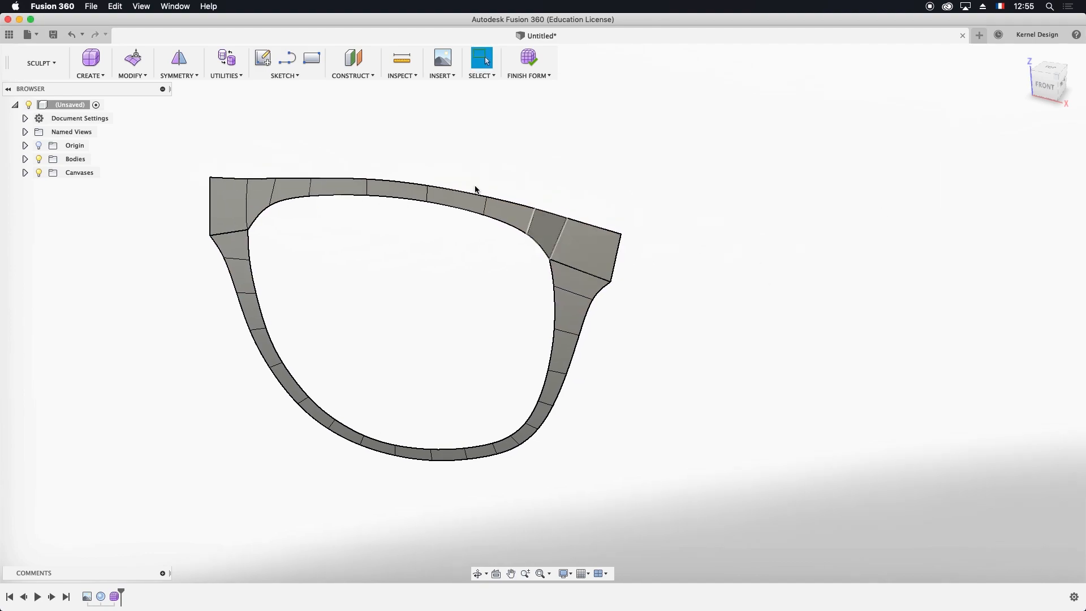
pyautogui.click(134, 70)
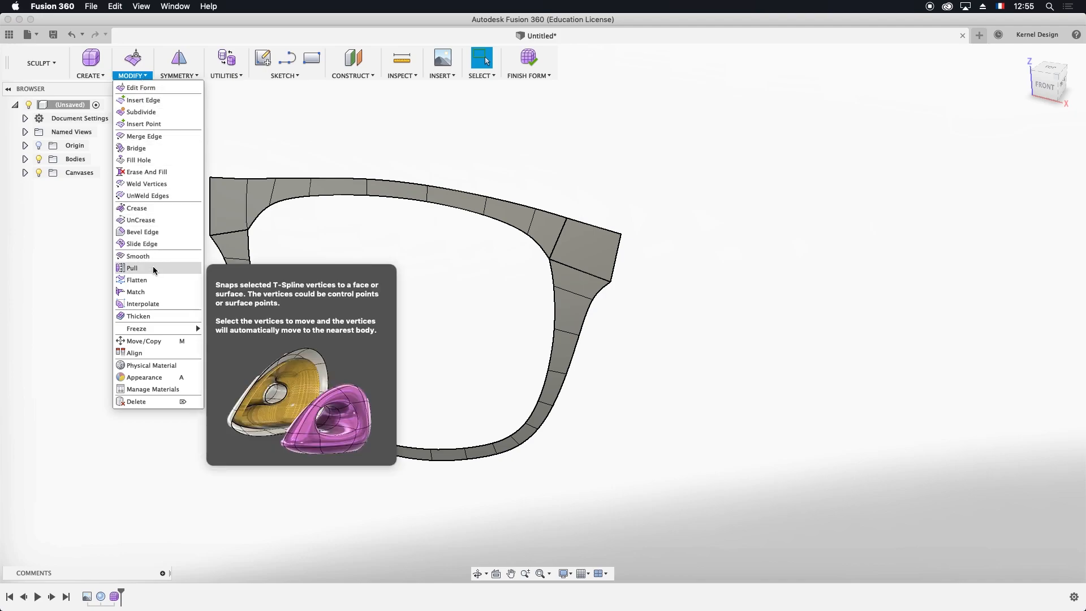
pyautogui.click(153, 316)
pyautogui.click(542, 221)
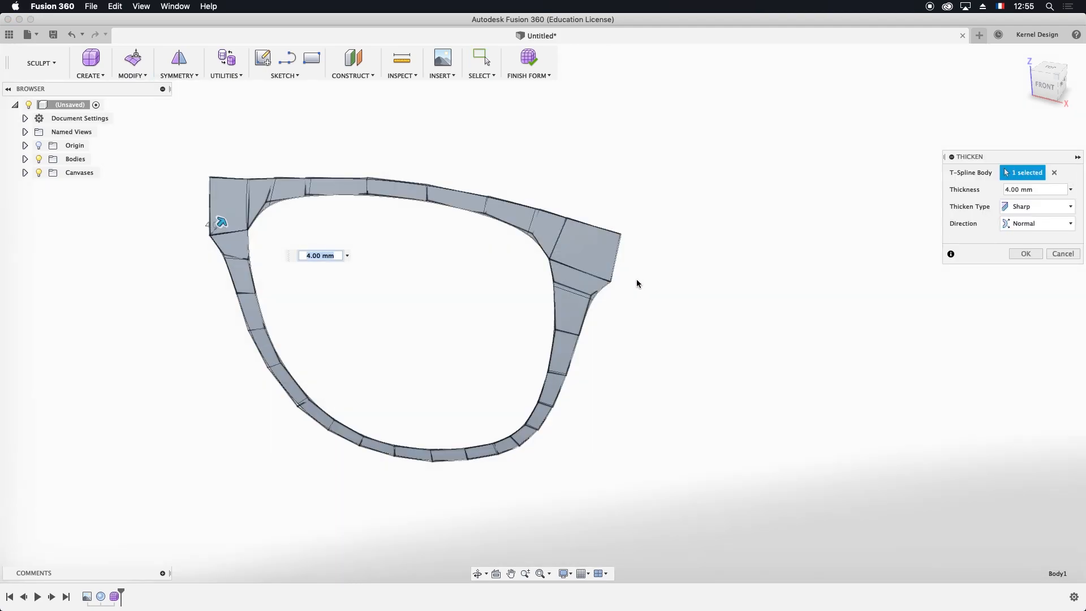
pyautogui.press('Return')
# Insert an edge on the back of the hinge corner from its outer edge, Simple mode, Single side, at location 0.40
pyautogui.keyDown('shift'); pyautogui.moveTo(678, 257); pyautogui.dragTo(480, 233, button='middle'); pyautogui.keyUp('shift')
pyautogui.click(25, 159)
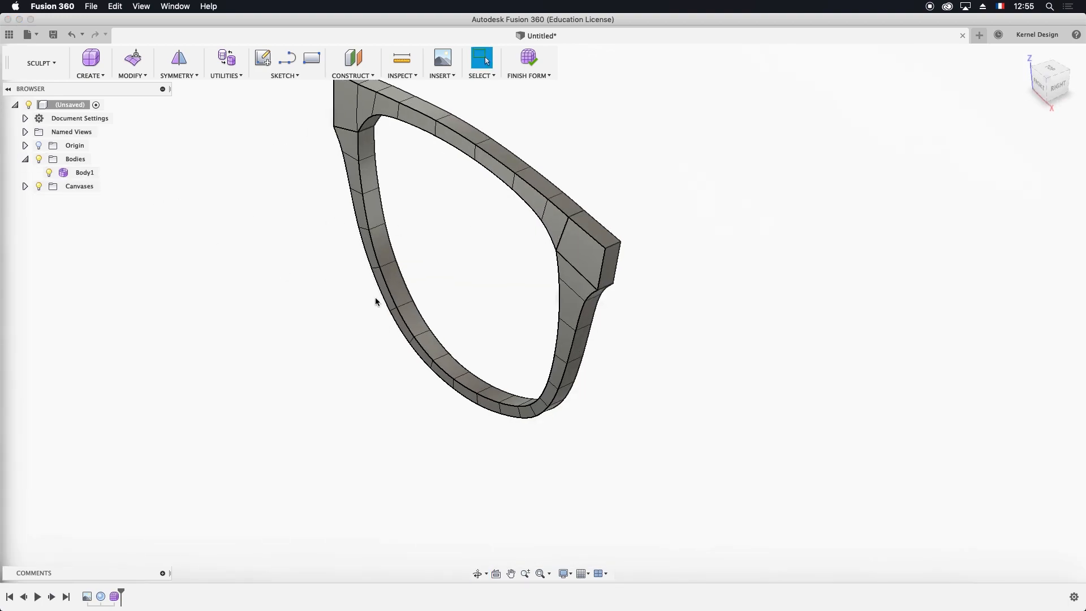
pyautogui.moveTo(610, 257)
pyautogui.keyDown('shift'); pyautogui.mouseDown(button='middle')
pyautogui.moveTo(559, 233)
pyautogui.moveTo(682, 261)
pyautogui.moveTo(626, 262)
pyautogui.moveTo(605, 275)
pyautogui.mouseUp(button='middle'); pyautogui.keyUp('shift')
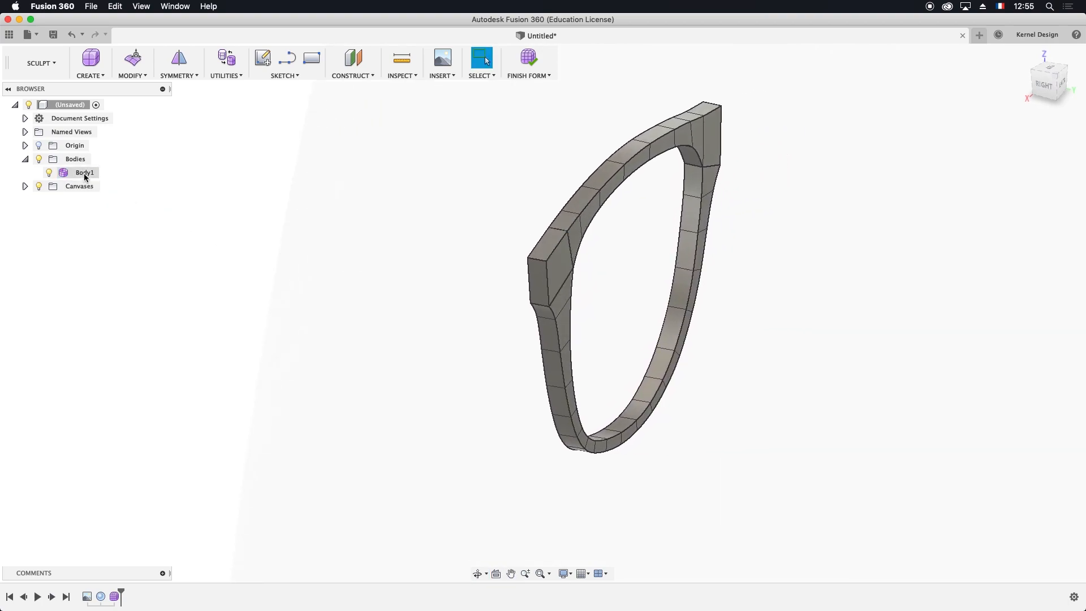
pyautogui.scroll(2, 554, 273)
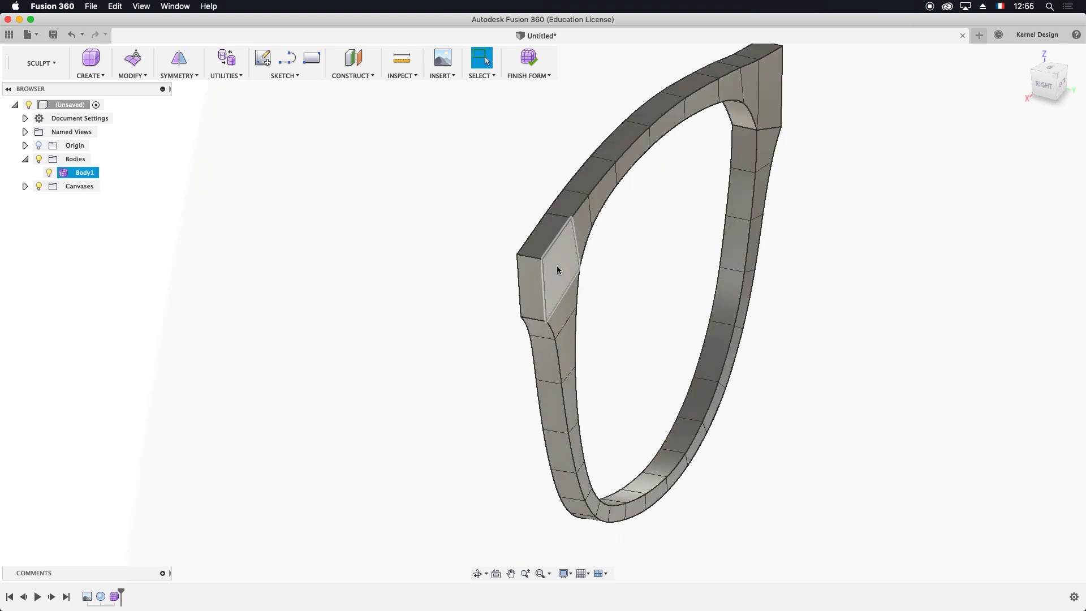
pyautogui.click(133, 76)
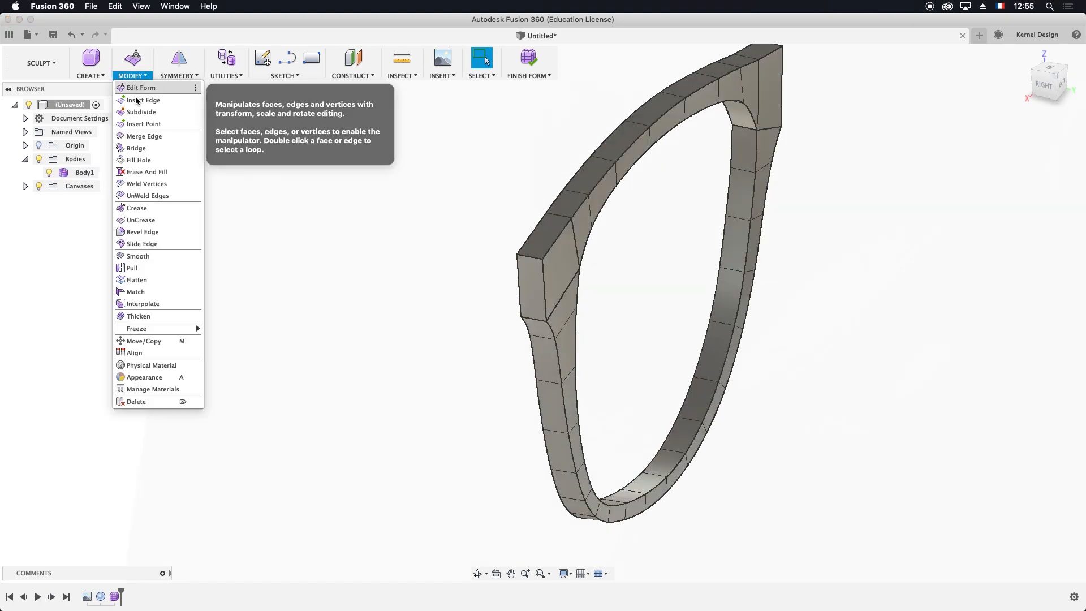
pyautogui.click(142, 97)
pyautogui.click(545, 289)
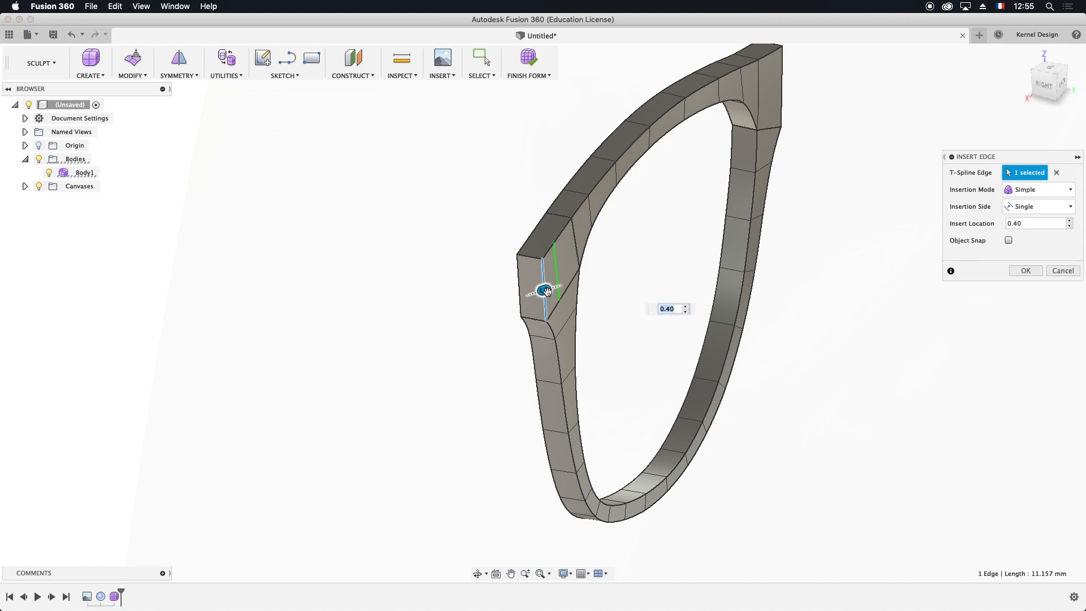
pyautogui.click(1025, 270)
# Extrude the narrow outer face on the back of the hinge corner by 1 mm, One Side, without maintaining crease edges
pyautogui.moveTo(612, 284); pyautogui.dragTo(488, 272, button='middle')
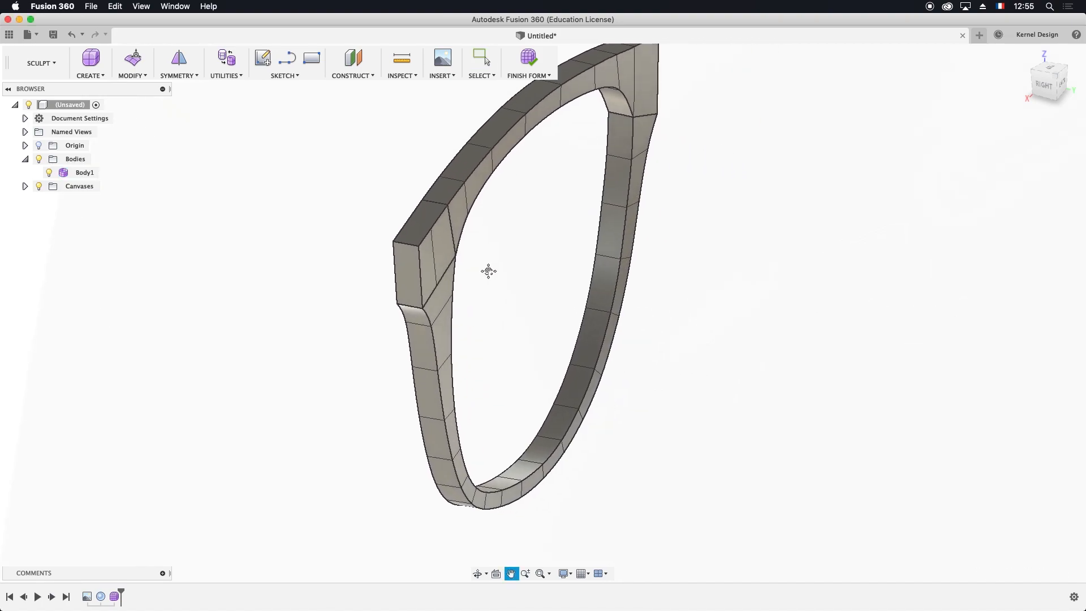
pyautogui.click(79, 76)
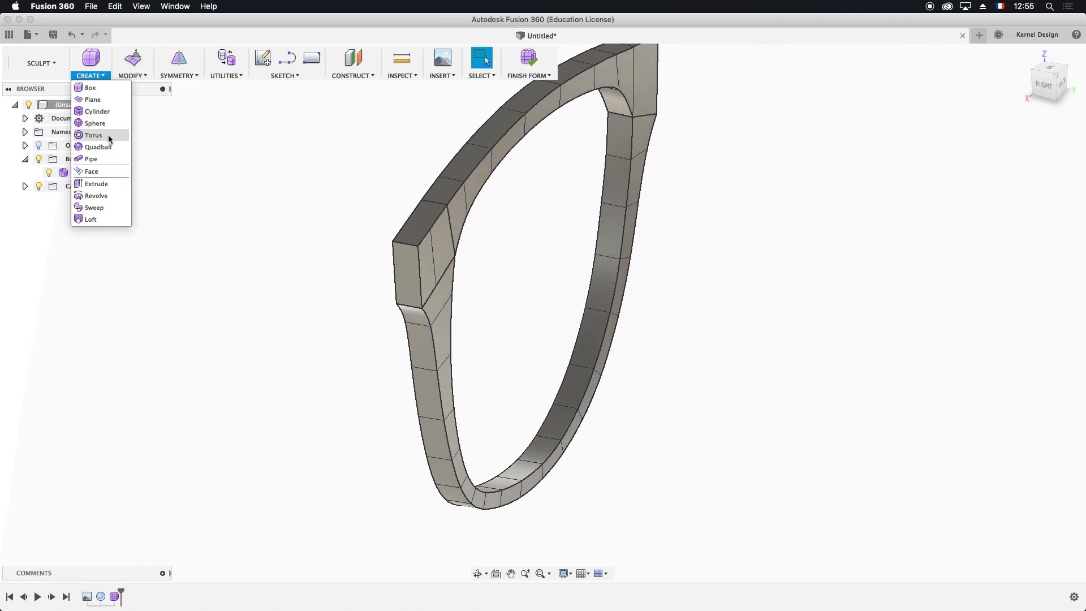
pyautogui.click(91, 182)
pyautogui.click(423, 268)
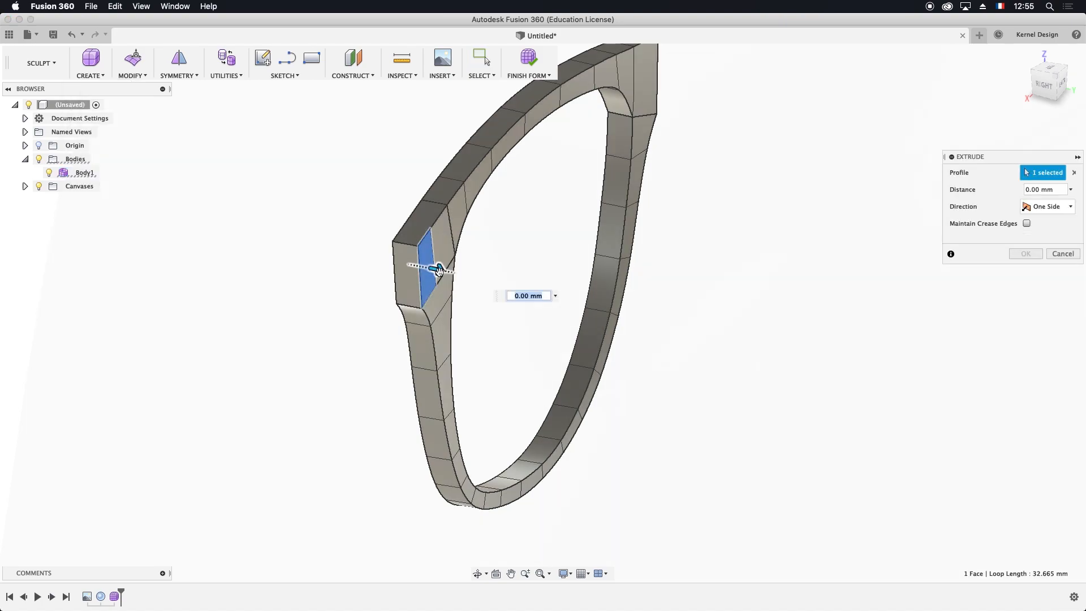
pyautogui.moveTo(440, 271); pyautogui.dragTo(490, 273)
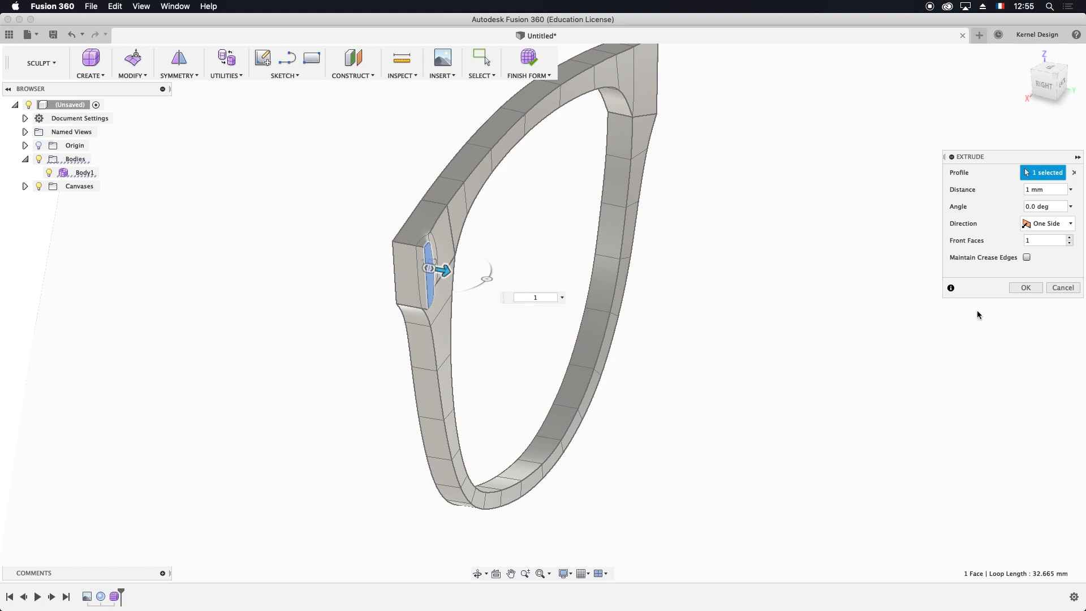
pyautogui.click(1025, 288)
# Examine the shape of the extruded face on the back of the hinge corner up close
pyautogui.scroll(3, 426, 252)
pyautogui.keyDown('shift'); pyautogui.moveTo(426, 256); pyautogui.dragTo(553, 262, button='middle'); pyautogui.keyUp('shift')
pyautogui.scroll(-5, 553, 262)
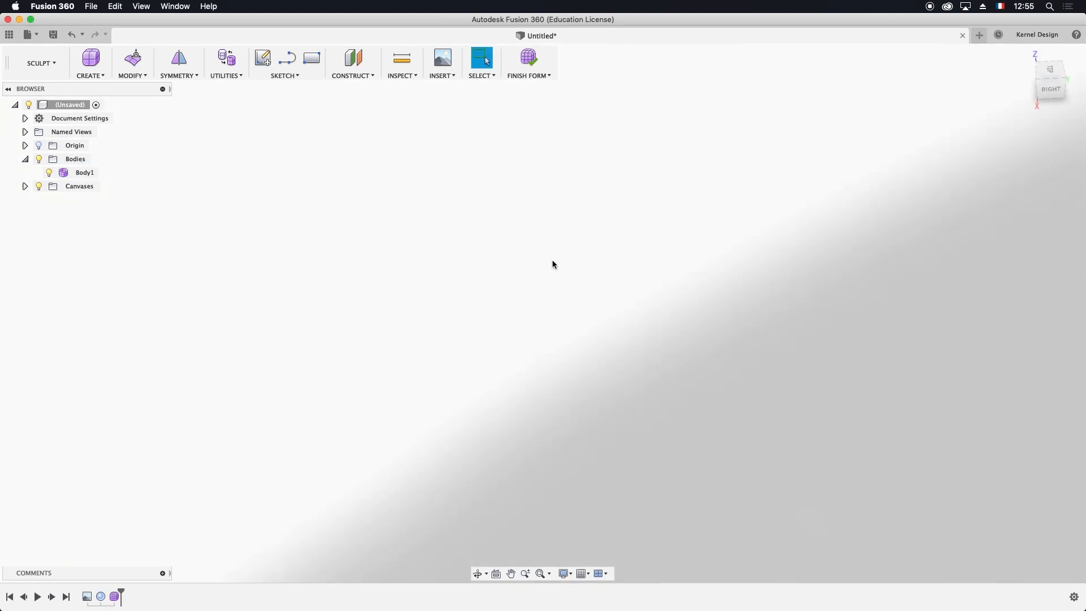
pyautogui.scroll(-3, 552, 262)
pyautogui.scroll(5, 392, 158)
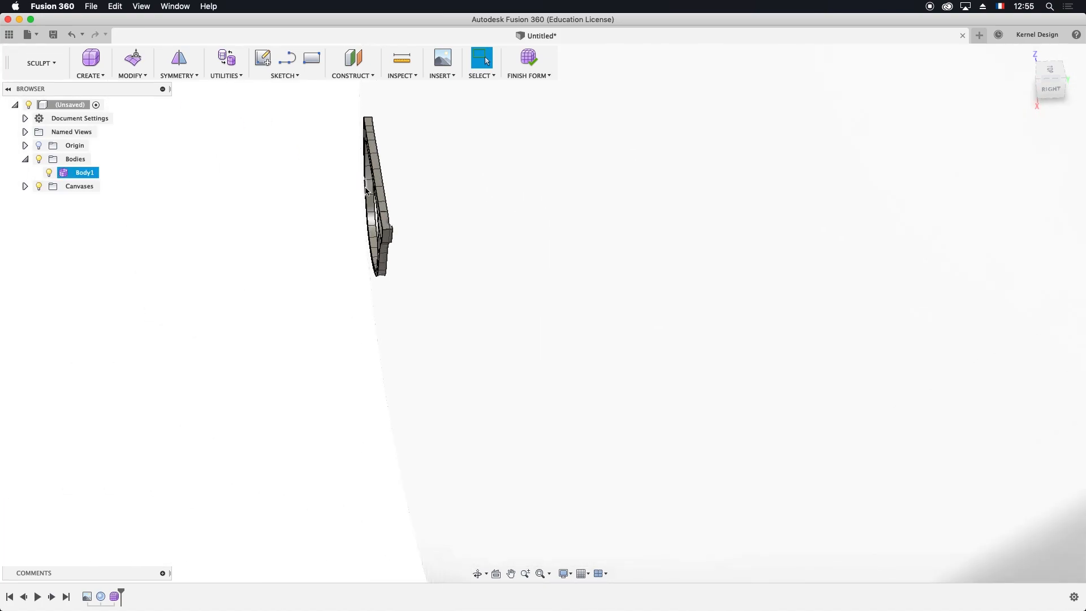
pyautogui.keyDown('shift'); pyautogui.moveTo(416, 266); pyautogui.dragTo(381, 275, button='middle'); pyautogui.keyUp('shift')
pyautogui.keyDown('shift'); pyautogui.moveTo(536, 315); pyautogui.dragTo(538, 452, button='middle'); pyautogui.keyUp('shift')
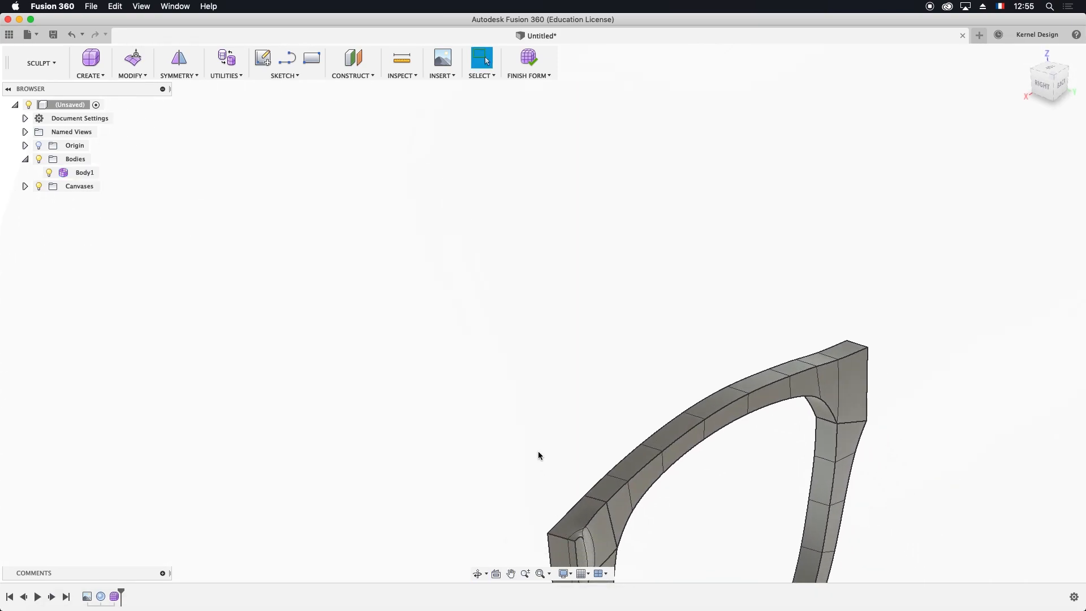
pyautogui.moveTo(593, 390); pyautogui.dragTo(574, 296, button='middle')
pyautogui.scroll(10, 574, 295)
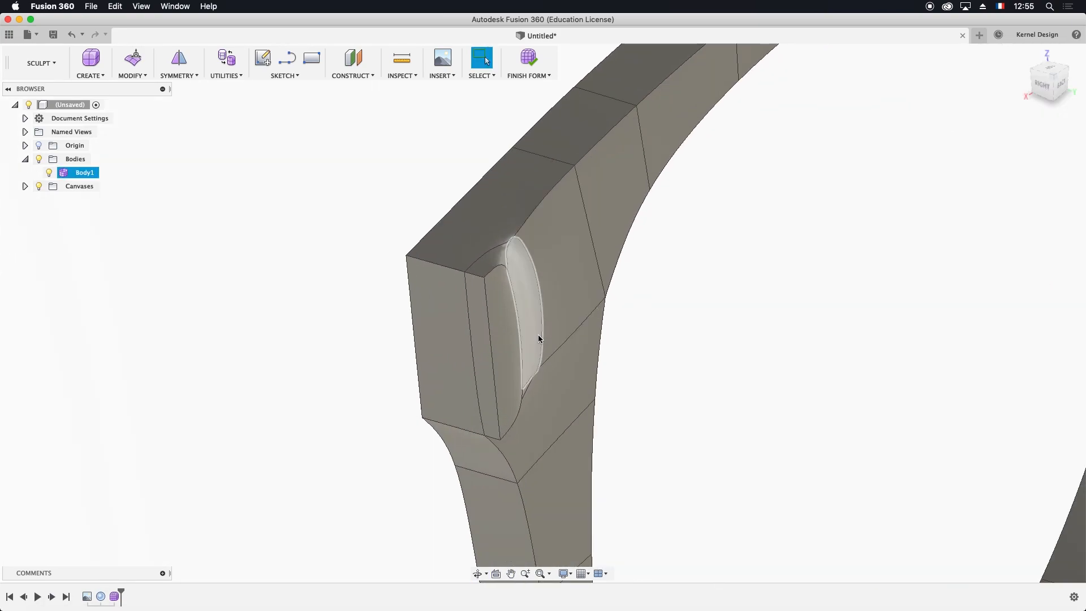
pyautogui.moveTo(452, 266); pyautogui.dragTo(428, 250, button='middle')
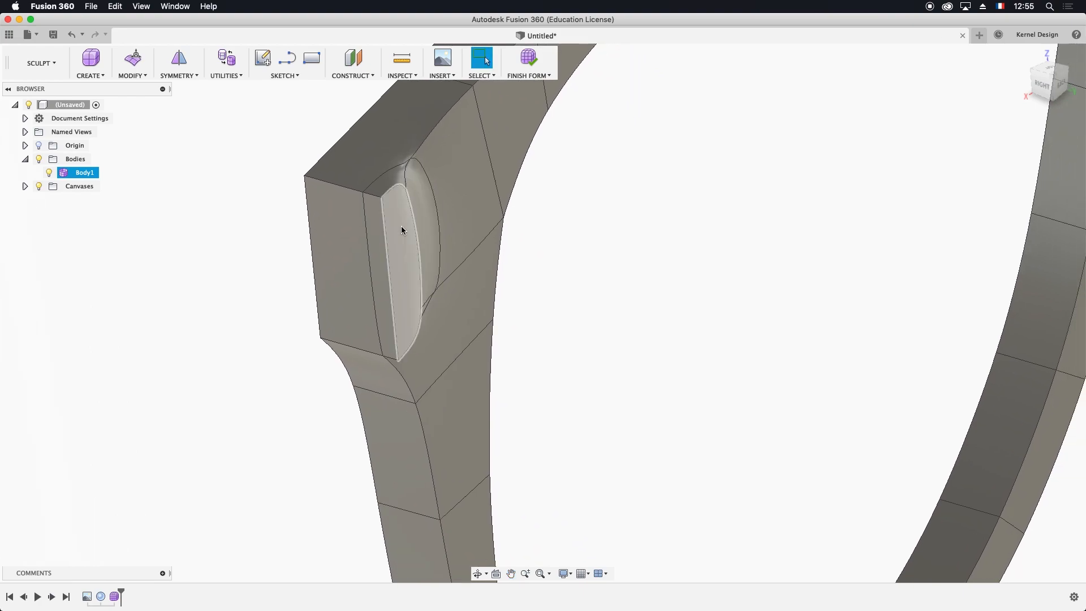
# Crease the extruded hinge block's four base edges, the inner edge of its raised face and the two short edges joining them
pyautogui.click(136, 75)
pyautogui.click(90, 67)
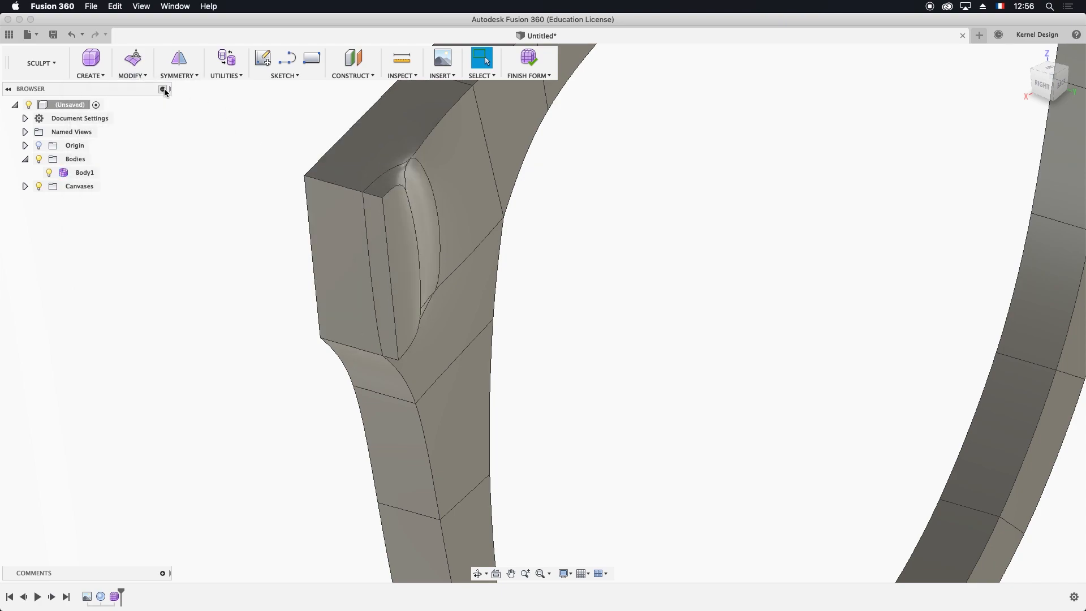
pyautogui.click(133, 76)
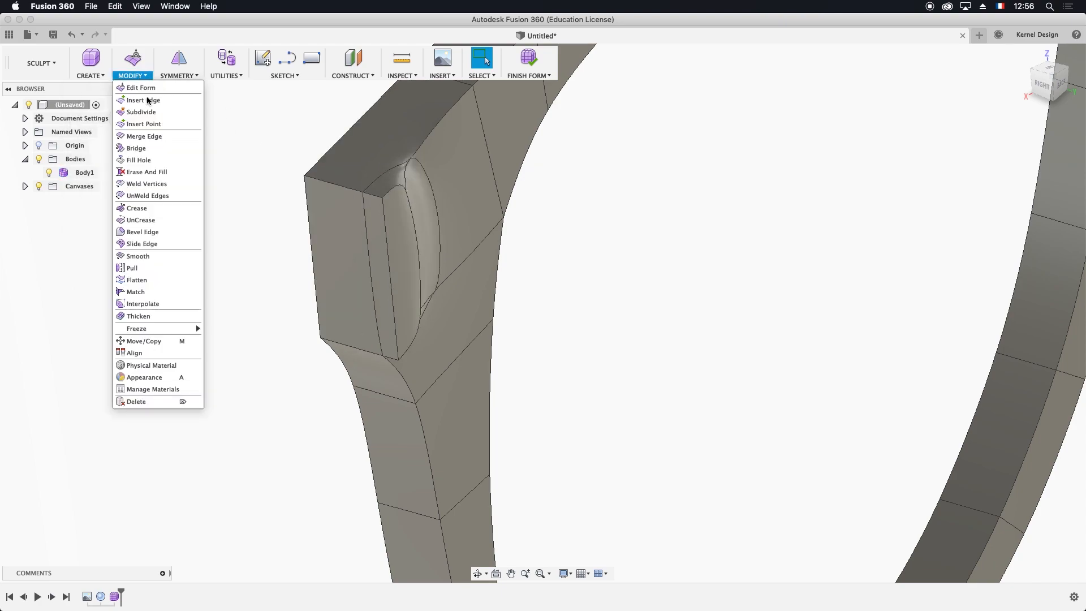
pyautogui.click(149, 210)
pyautogui.click(406, 178)
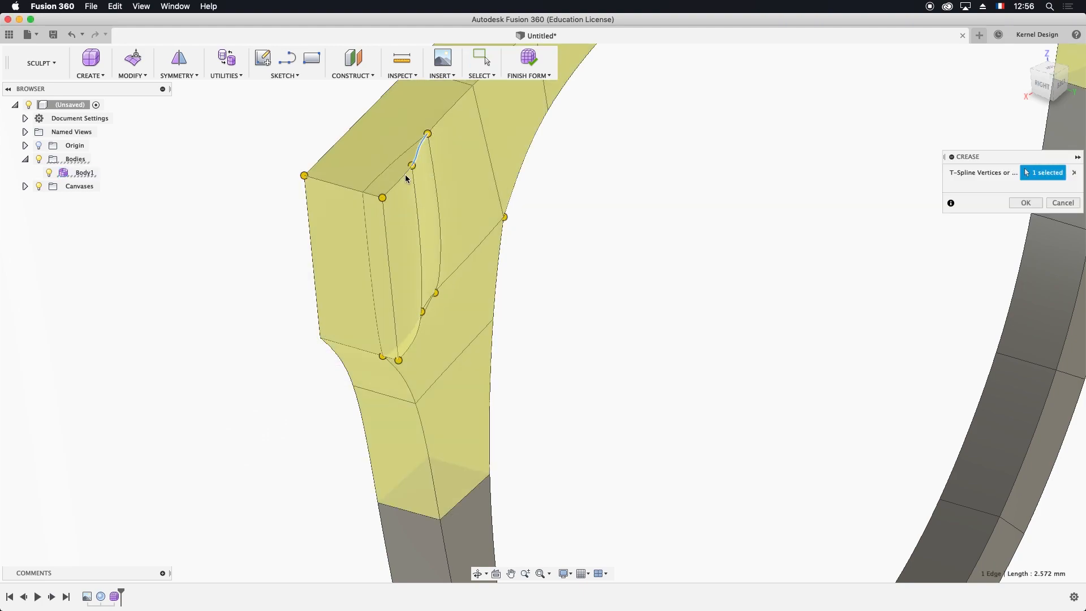
pyautogui.click(437, 190)
pyautogui.click(436, 190)
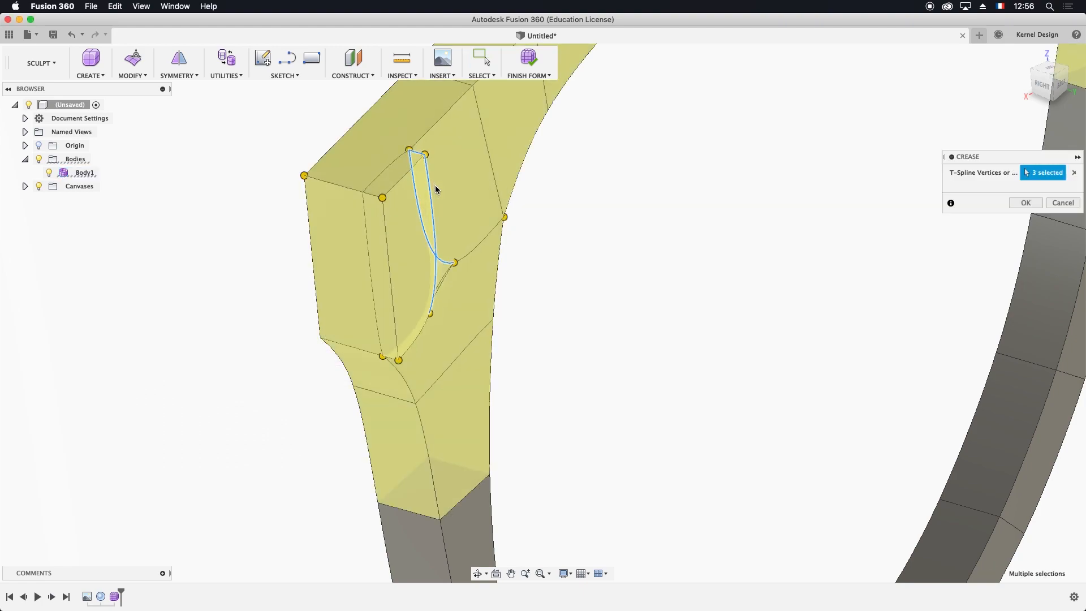
pyautogui.click(446, 274)
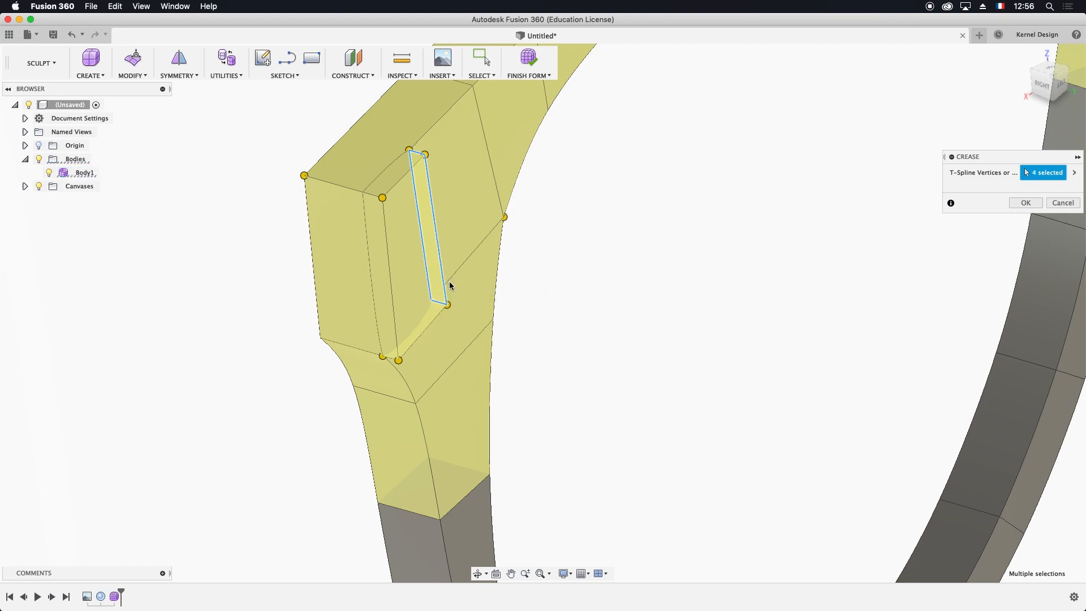
pyautogui.click(416, 328)
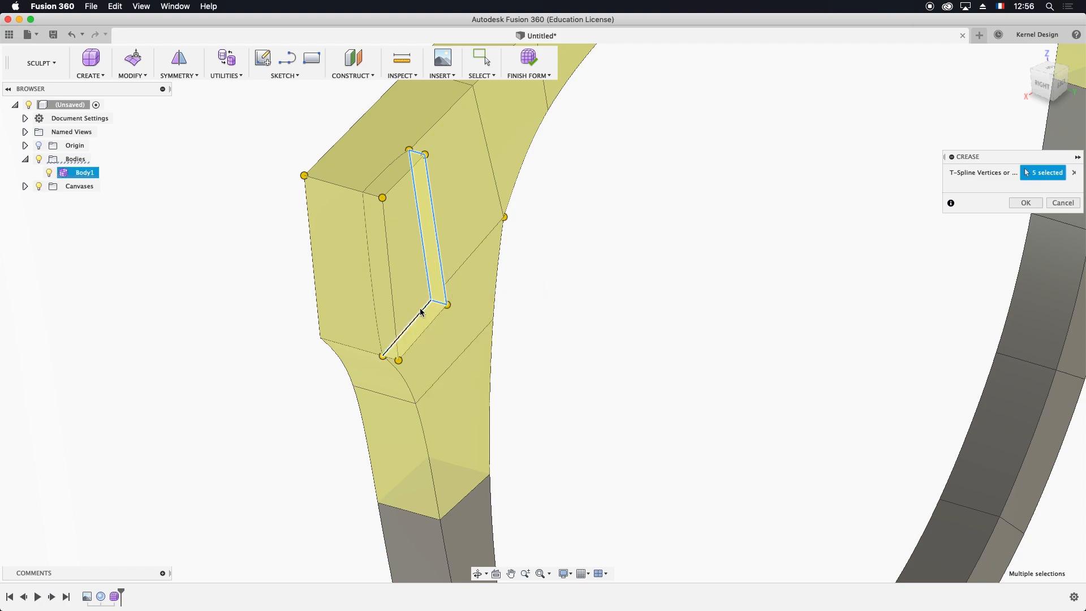
pyautogui.click(389, 169)
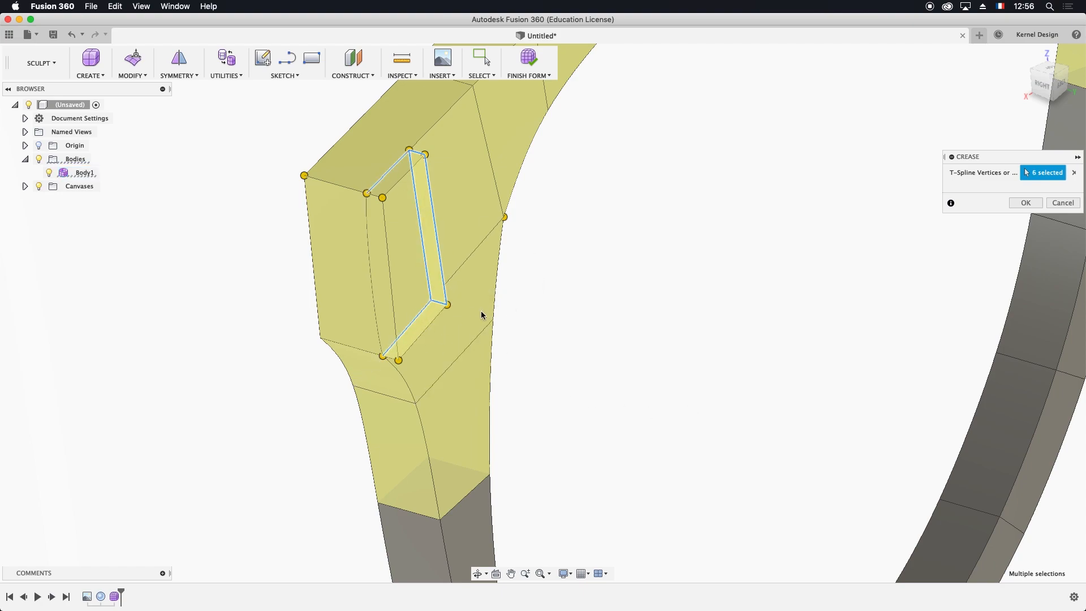
pyautogui.click(374, 264)
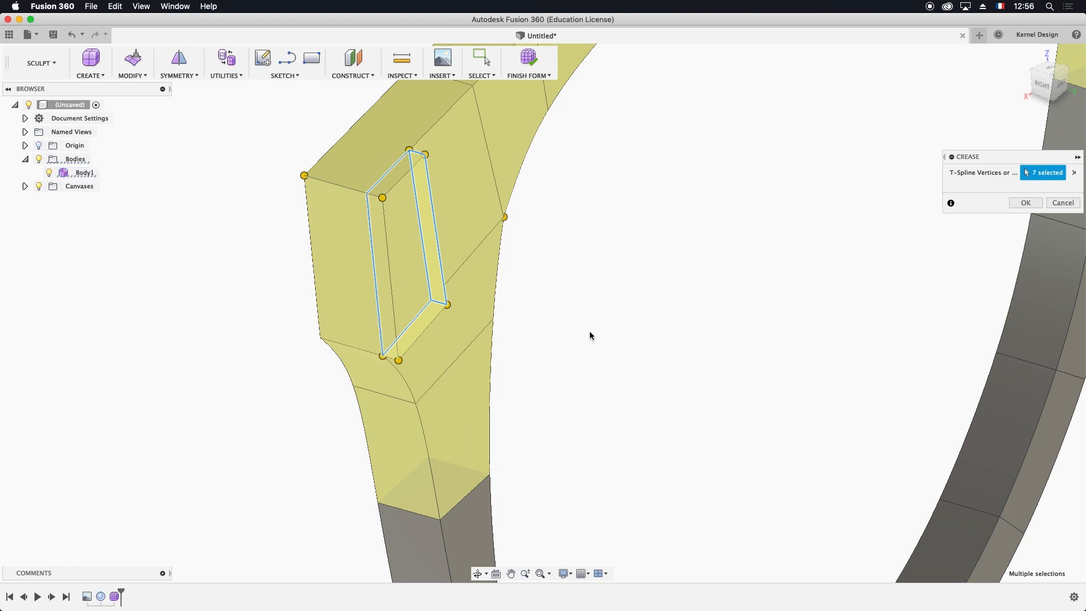
pyautogui.click(1025, 202)
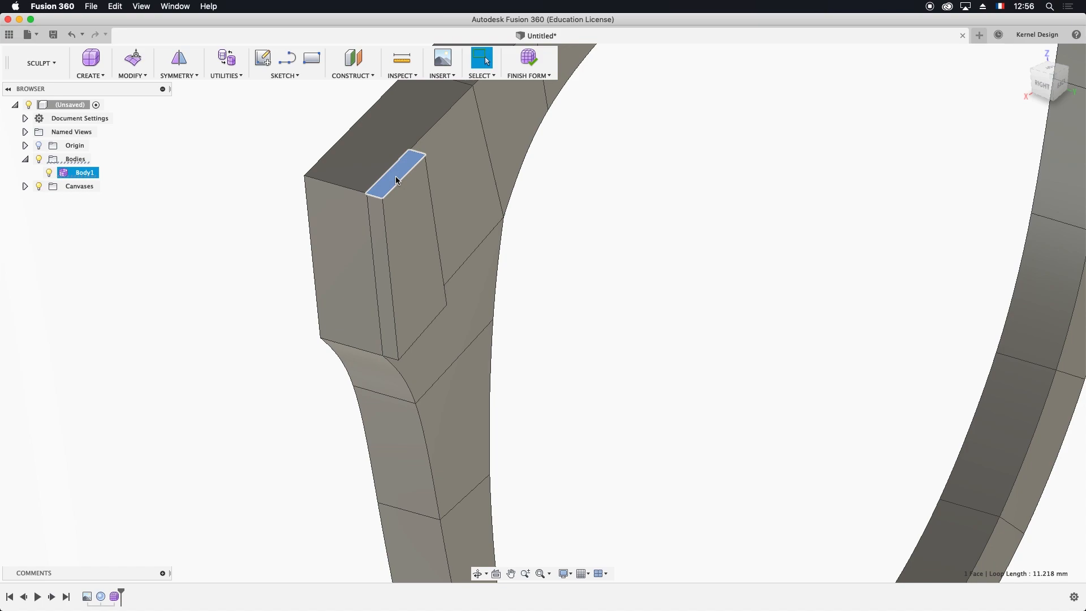
# Delete the thin side faces connecting the raised face to the back of the hinge corner
pyautogui.press('Delete')
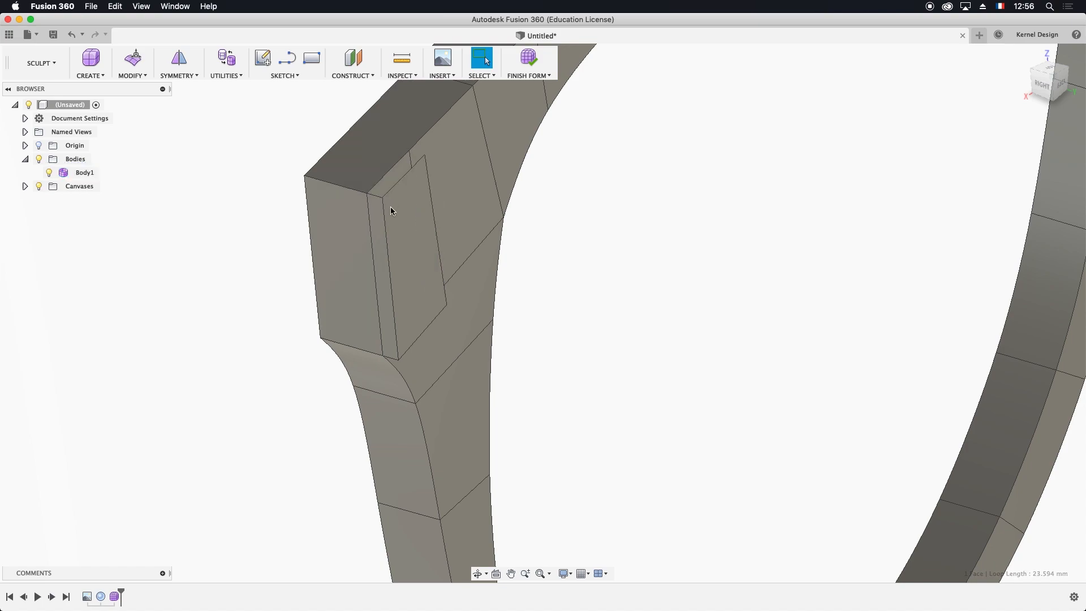
pyautogui.click(379, 222)
pyautogui.press('Delete')
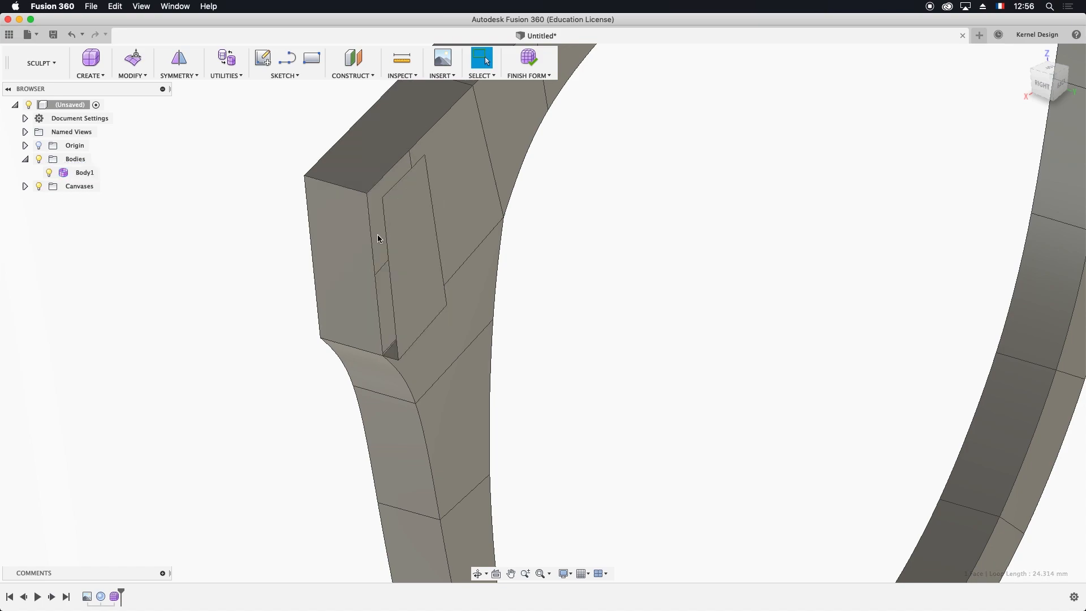
pyautogui.click(390, 349)
pyautogui.press('Delete')
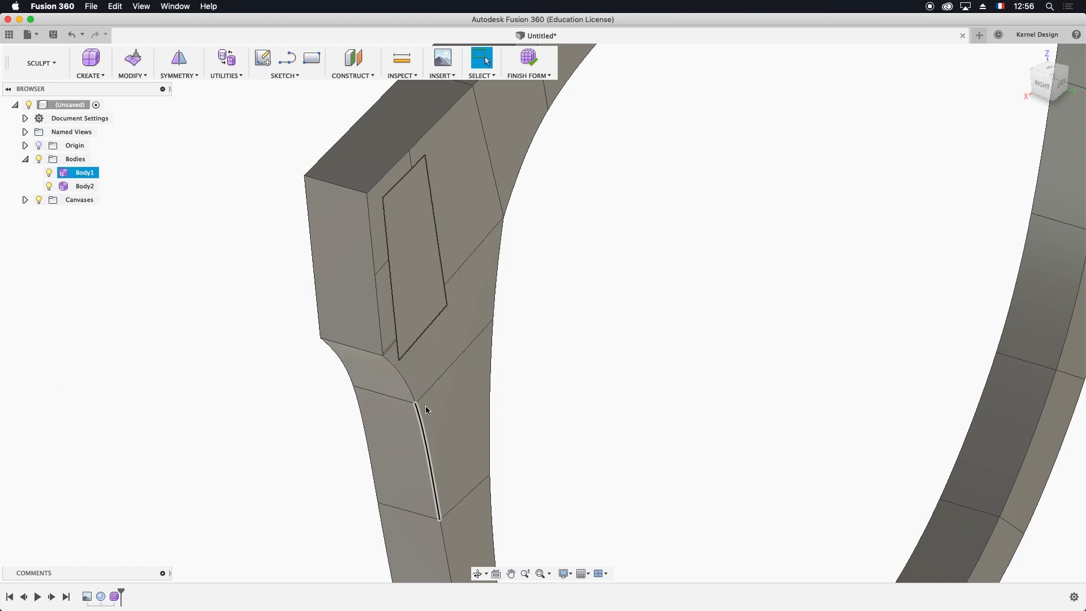
# Undo the deletion of the hinge block's lower side face, select that face, and remove it again
pyautogui.keyDown('shift'); pyautogui.moveTo(425, 359); pyautogui.dragTo(430, 196, button='middle'); pyautogui.keyUp('shift')
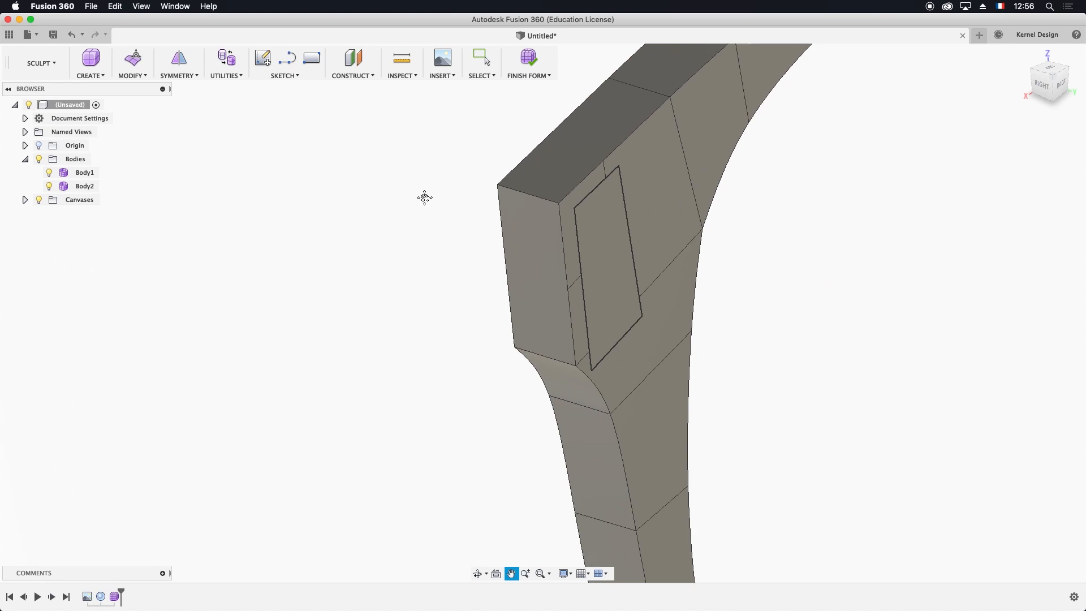
pyautogui.scroll(3, 429, 215)
pyautogui.click(478, 320)
pyautogui.keyDown('shift'); pyautogui.moveTo(478, 320); pyautogui.dragTo(475, 258, button='middle'); pyautogui.keyUp('shift')
pyautogui.press('Escape')
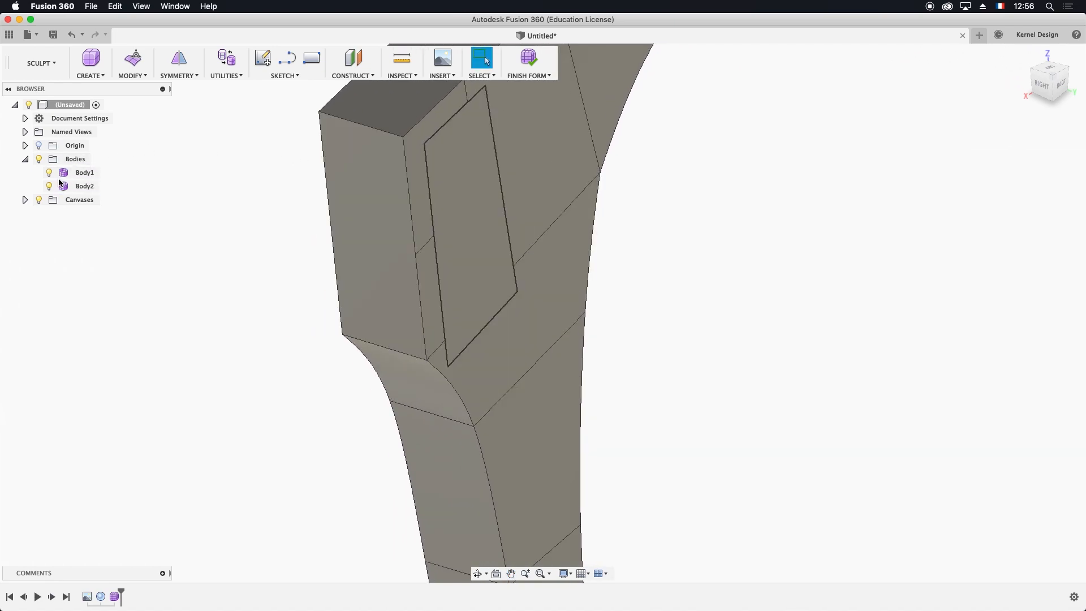
pyautogui.press('super+z')
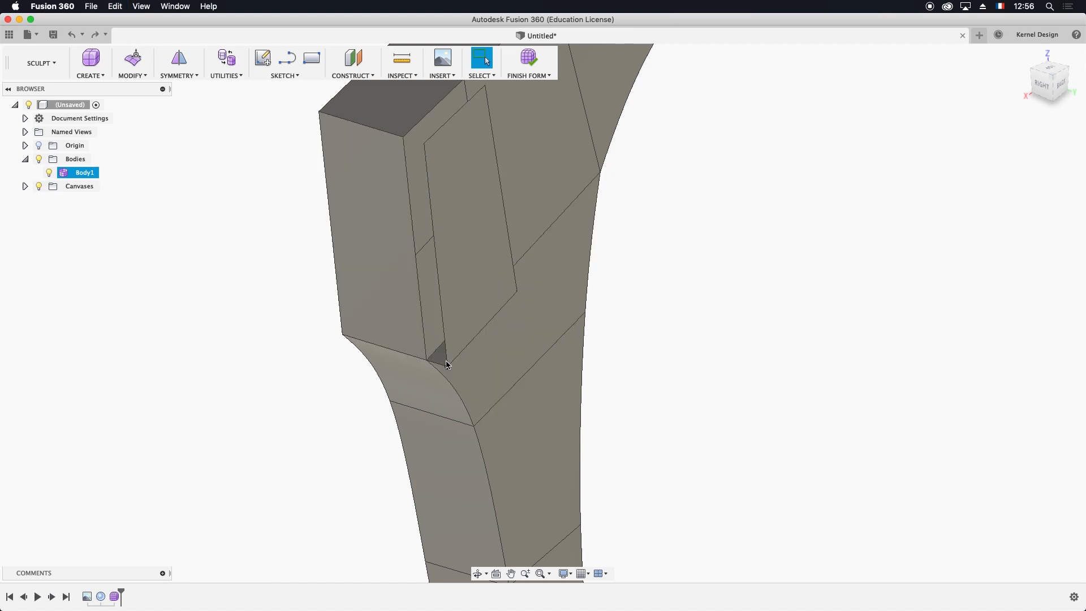
pyautogui.click(446, 363)
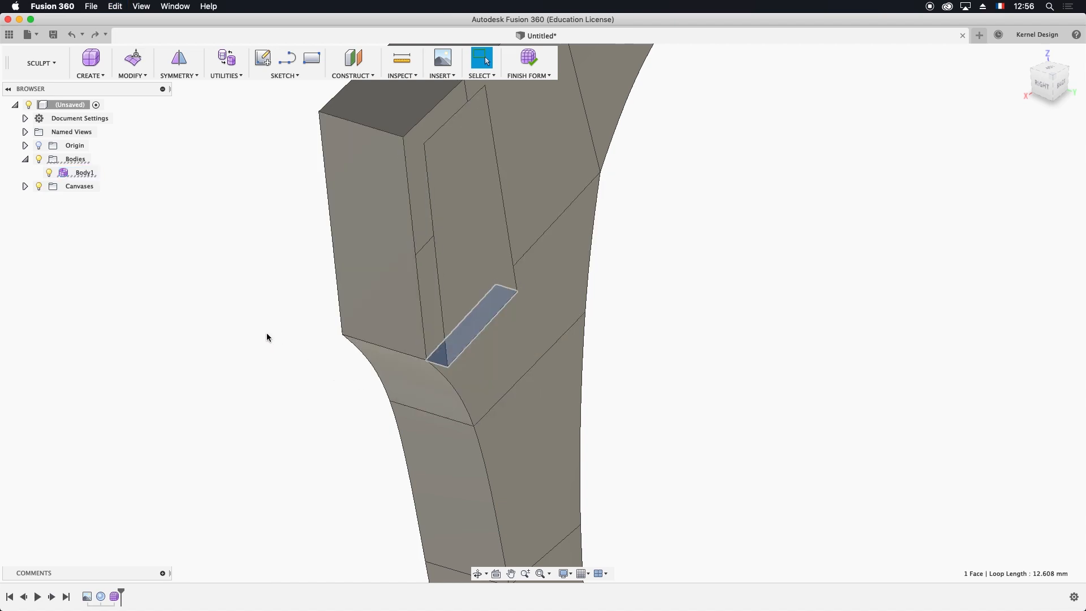
pyautogui.press('super+shift+z')
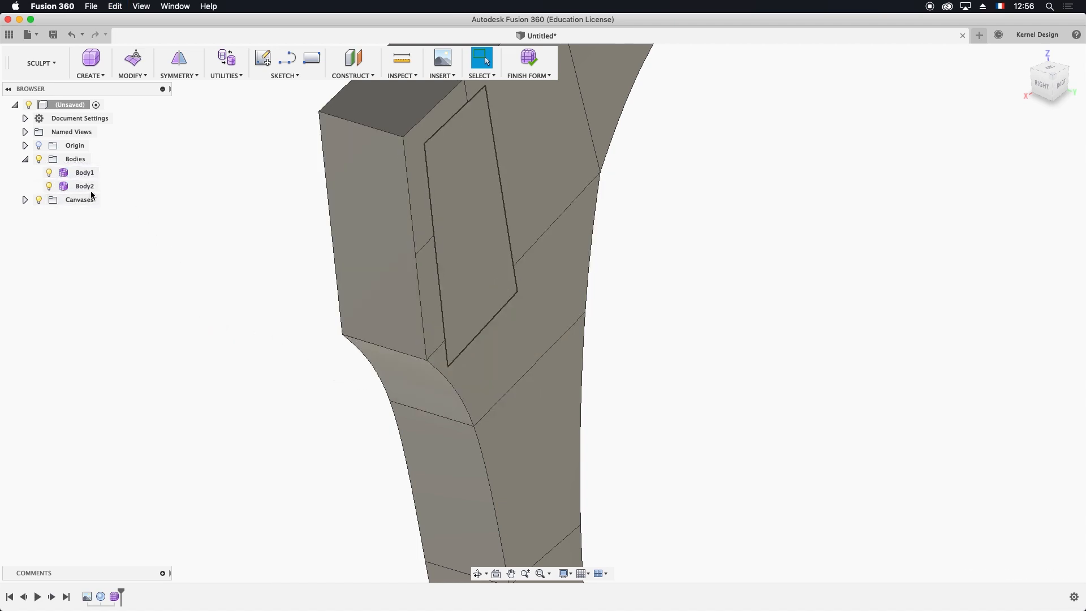
# Isolate the detached hinge face by briefly hiding the frame body, and hide the detached face's body
pyautogui.click(48, 175)
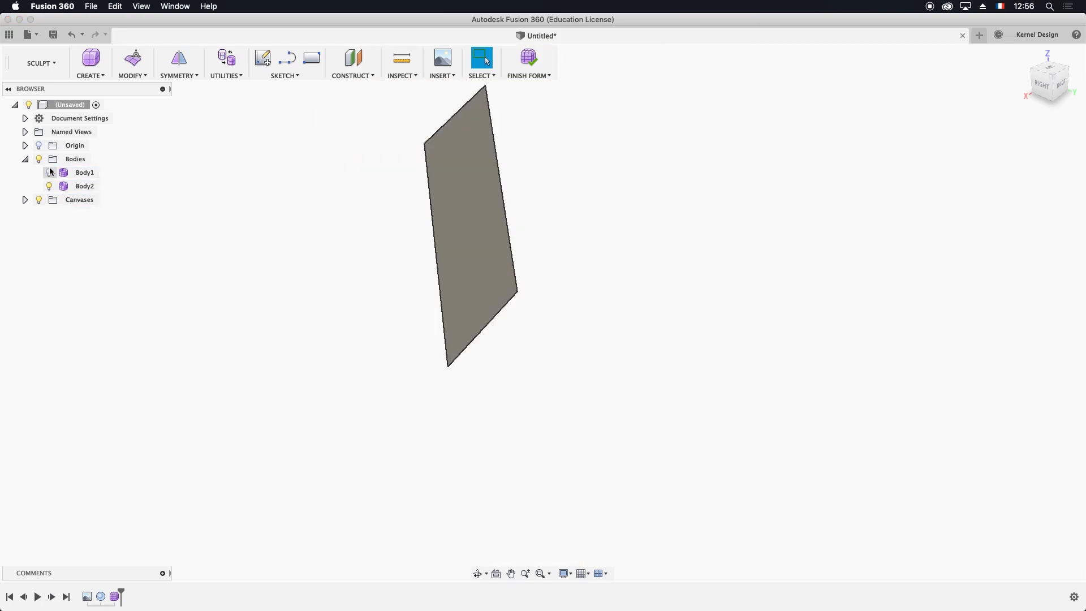
pyautogui.click(49, 173)
pyautogui.click(49, 186)
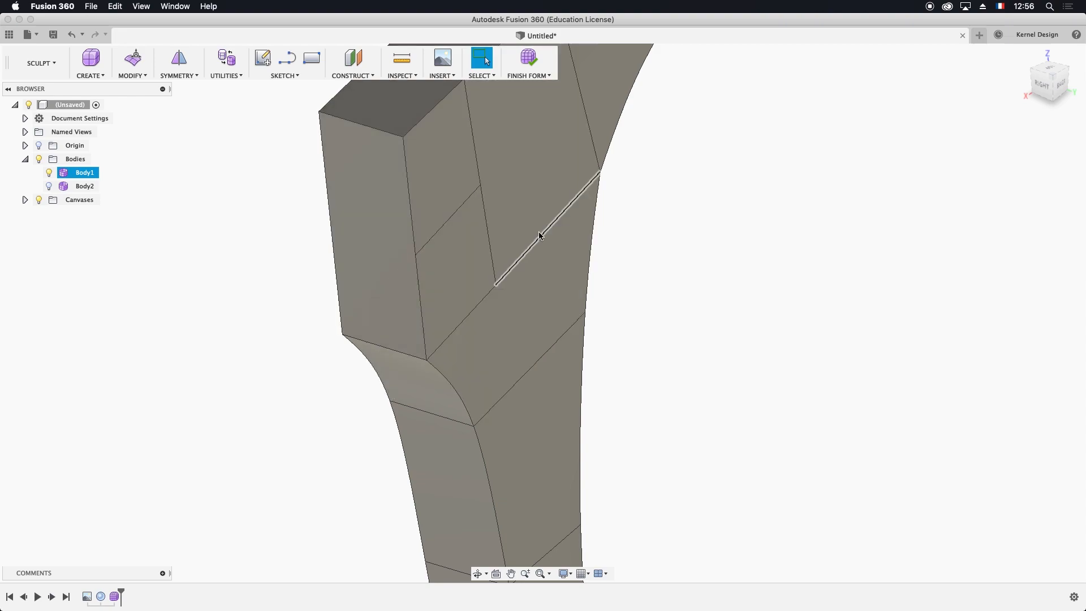
pyautogui.moveTo(527, 278)
pyautogui.keyDown('shift'); pyautogui.mouseDown(button='middle')
pyautogui.moveTo(576, 412)
pyautogui.moveTo(498, 363)
pyautogui.mouseUp(button='middle'); pyautogui.keyUp('shift')
pyautogui.scroll(-3, 498, 365)
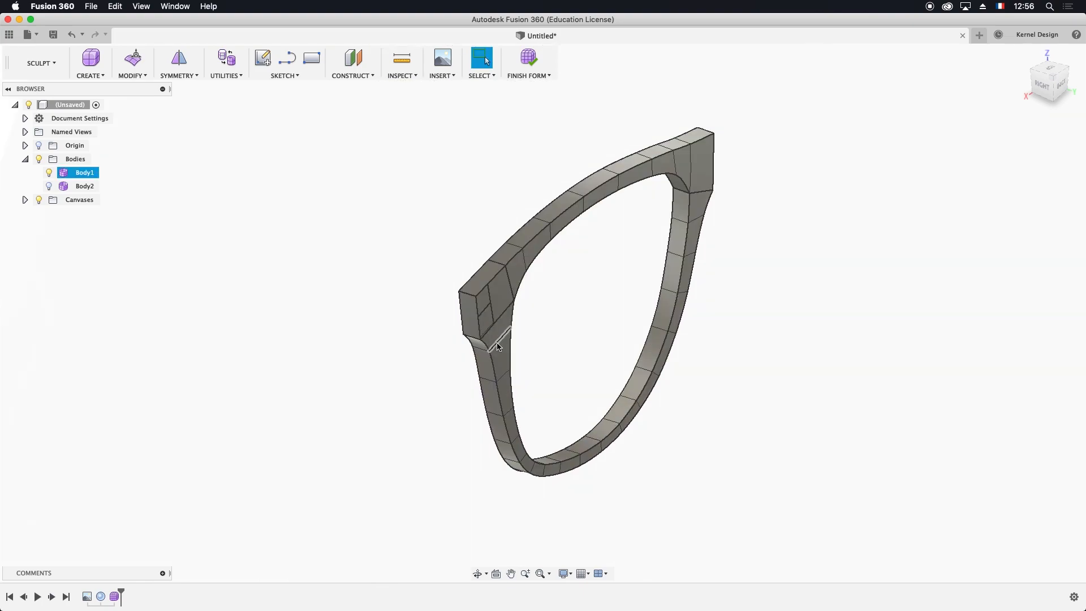
pyautogui.scroll(8, 494, 340)
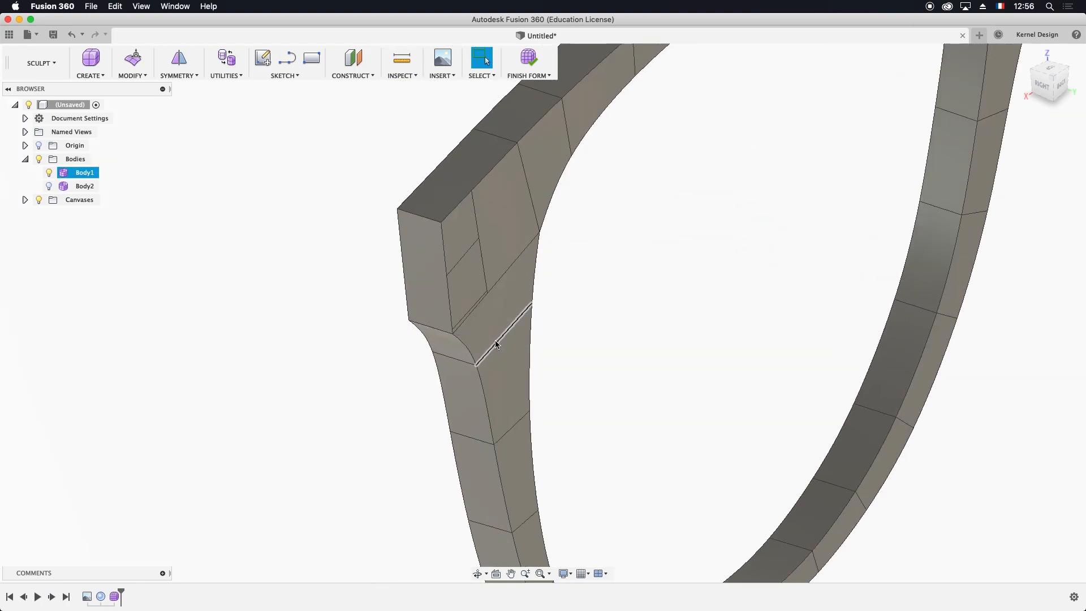
# Create a four-sided T-Spline face closing the opening at the back of the hinge corner, using its existing corner vertices
pyautogui.click(90, 74)
pyautogui.click(94, 175)
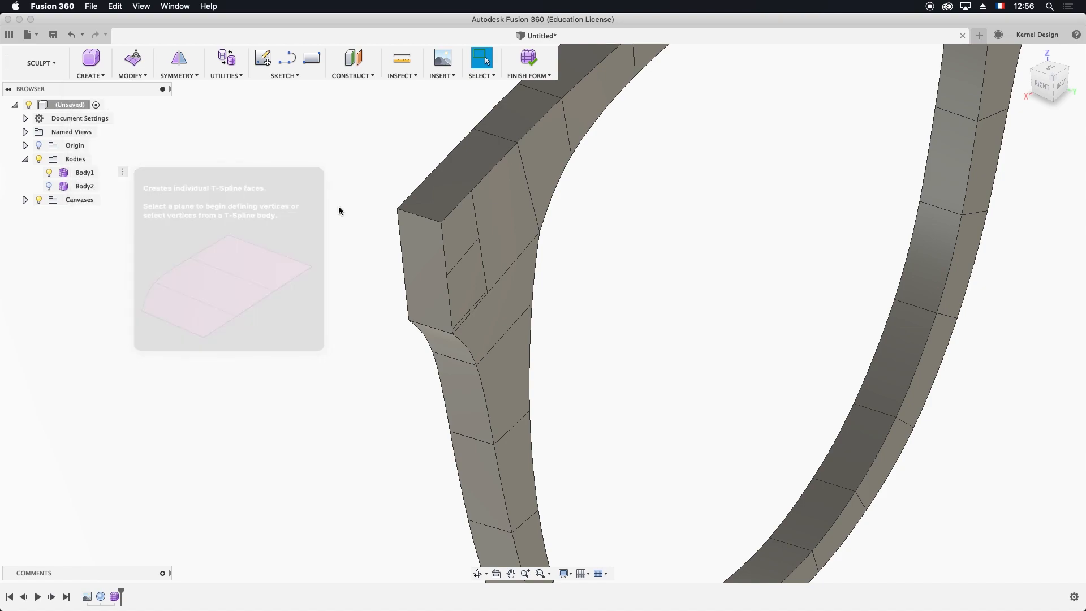
pyautogui.click(442, 222)
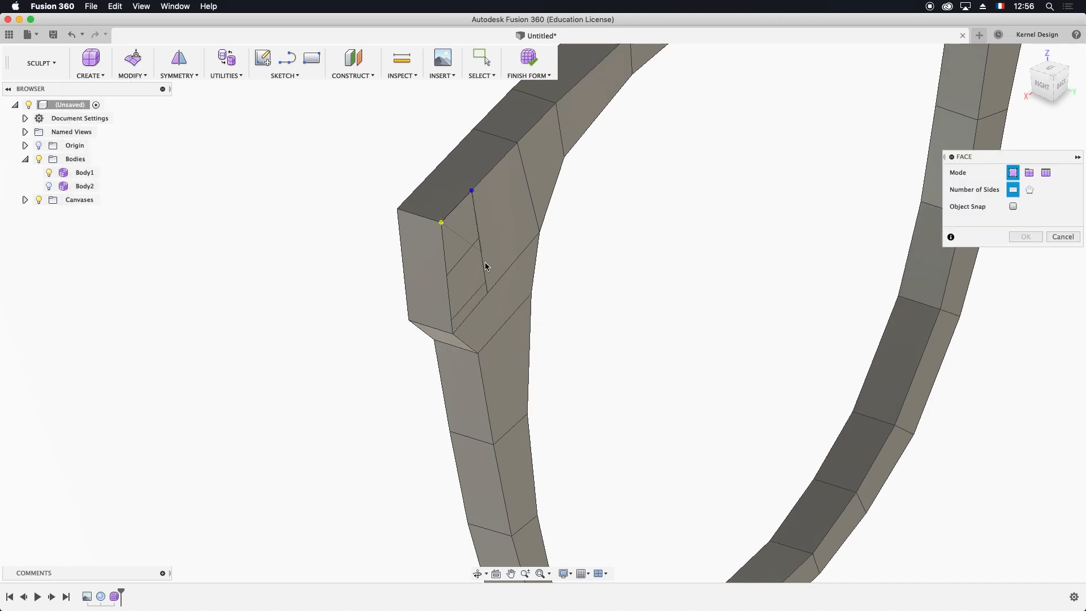
pyautogui.click(452, 334)
pyautogui.click(1025, 237)
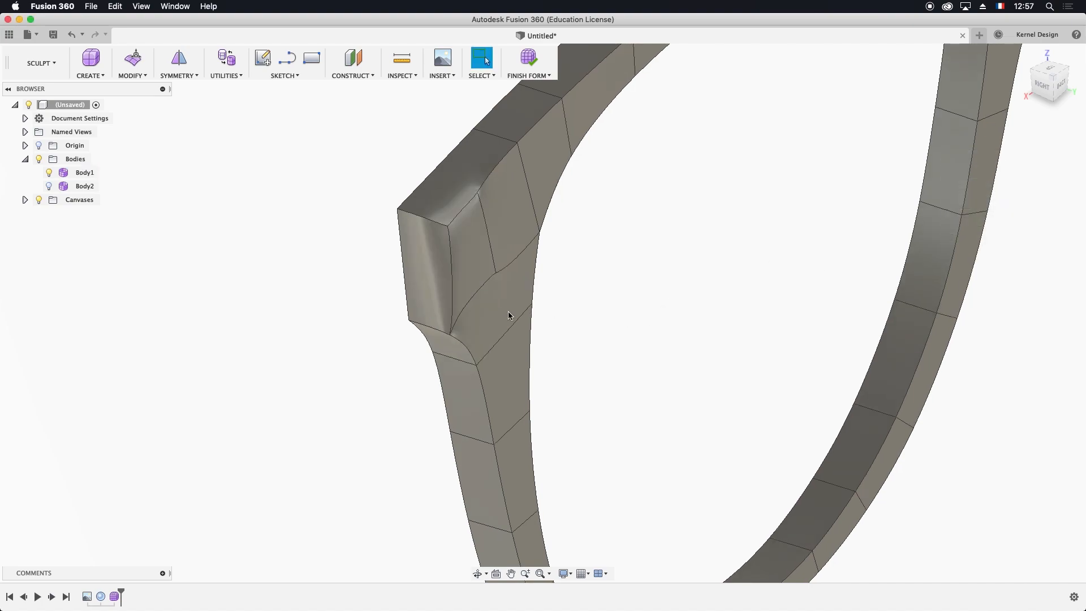
# Crease the upper, inner, outer and lower border edges of the new face at the back of the hinge corner
pyautogui.click(130, 76)
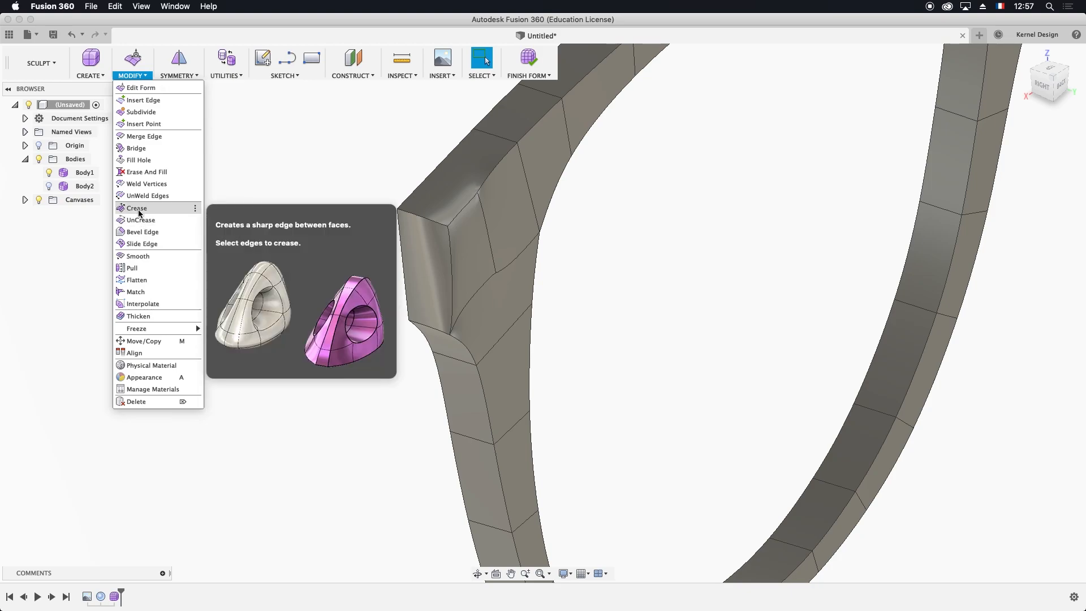
pyautogui.click(138, 208)
pyautogui.click(462, 211)
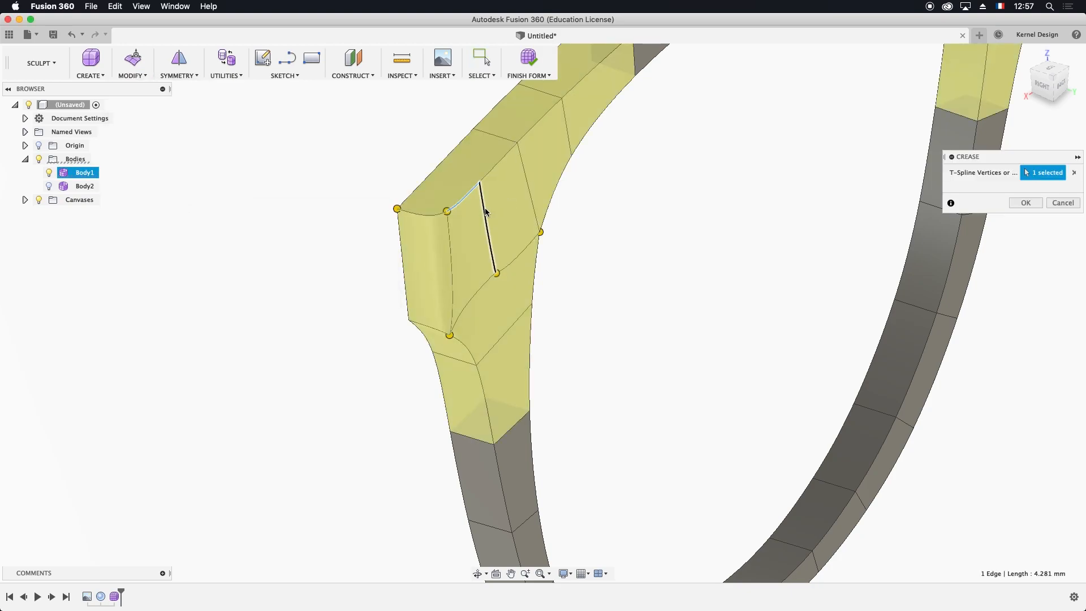
pyautogui.click(484, 223)
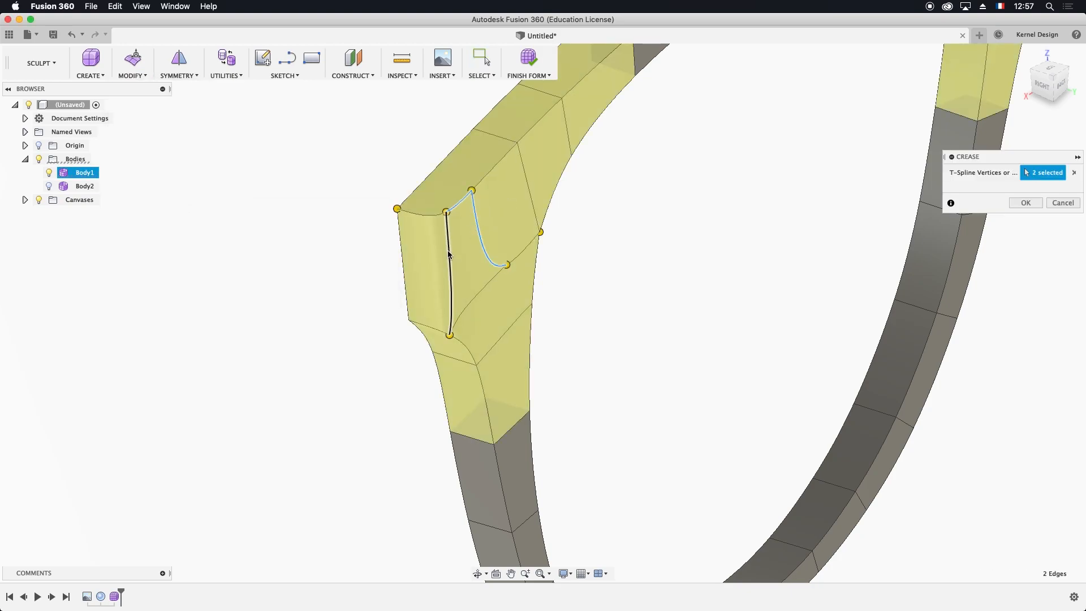
pyautogui.click(490, 293)
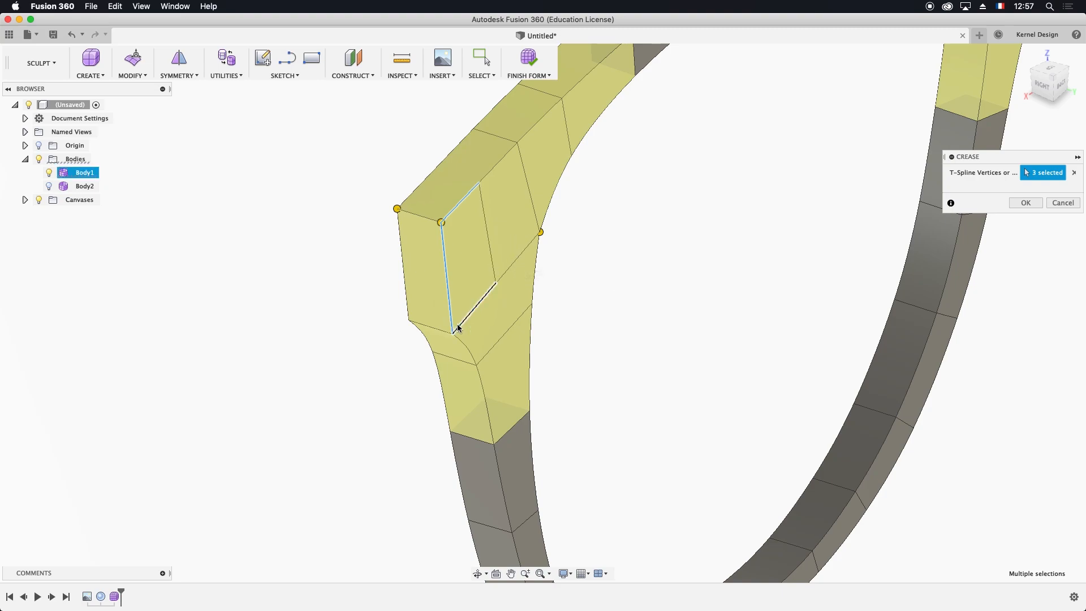
pyautogui.click(1024, 202)
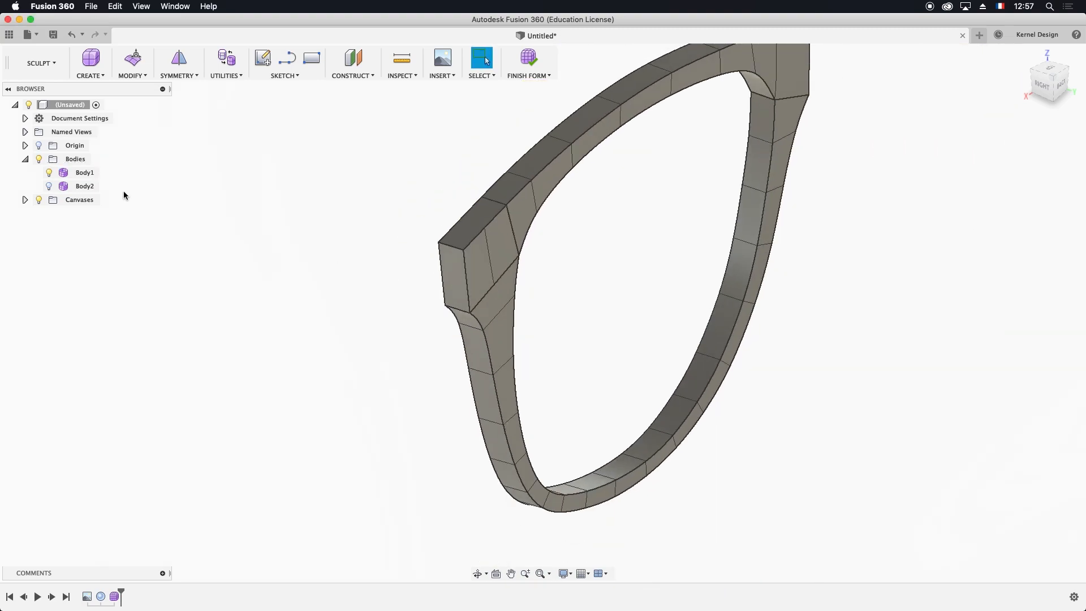
# Briefly show the detached hinge face against the frame, and leave only the frame body visible
pyautogui.click(49, 187)
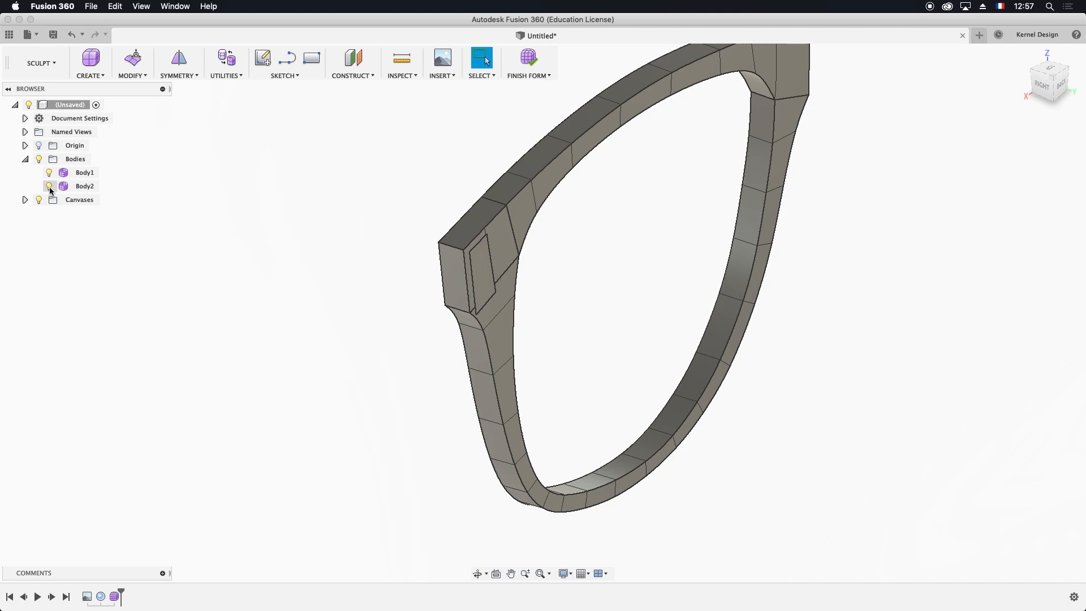
pyautogui.click(50, 174)
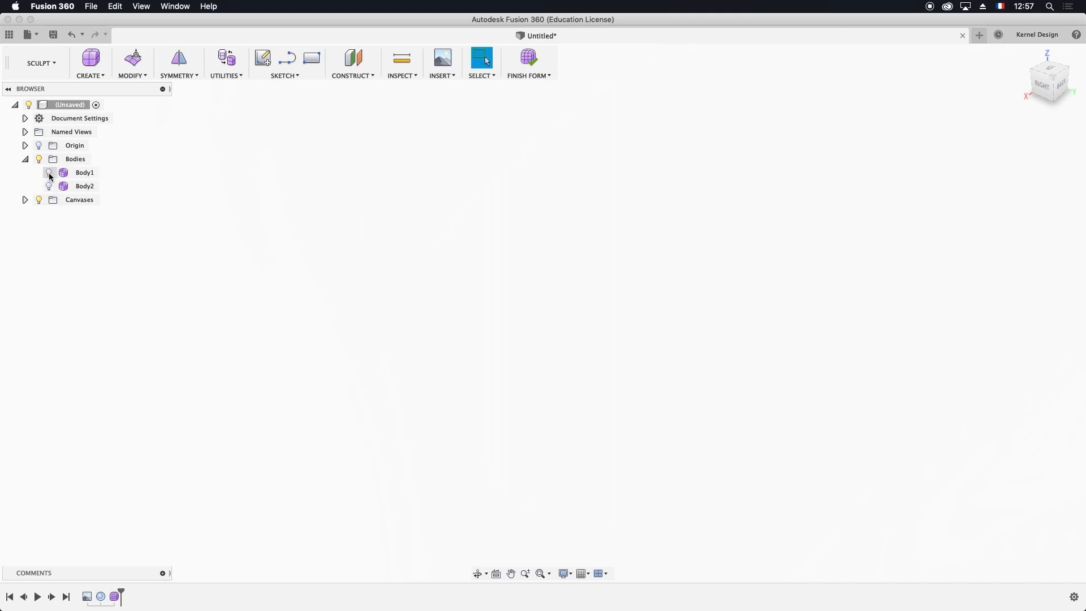
pyautogui.click(48, 175)
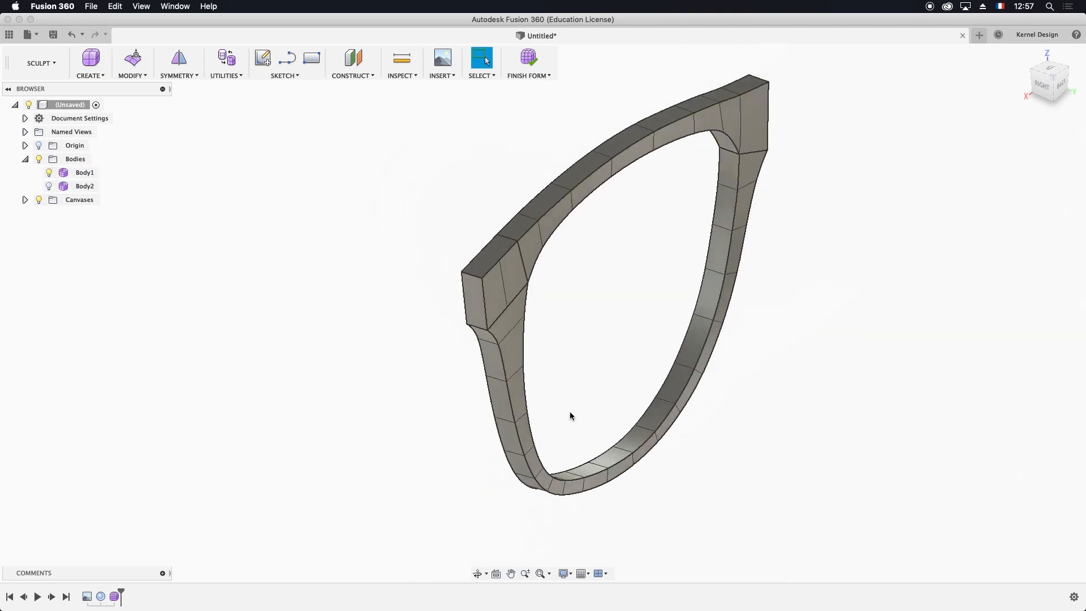
# Mirror-duplicate the half frame across the vertical YZ origin plane, with Weld enabled and a 0.01 mm weld tolerance
pyautogui.scroll(-5, 588, 404)
pyautogui.keyDown('shift'); pyautogui.moveTo(474, 336); pyautogui.dragTo(442, 383, button='middle'); pyautogui.keyUp('shift')
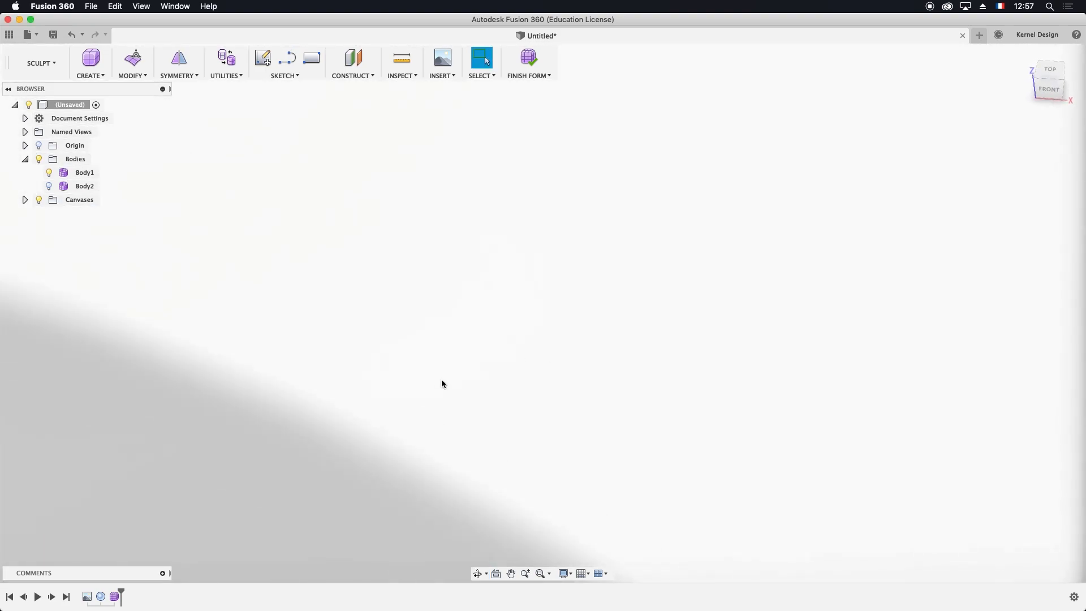
pyautogui.scroll(-10, 441, 384)
pyautogui.moveTo(389, 310); pyautogui.dragTo(667, 138, button='middle')
pyautogui.scroll(3, 561, 430)
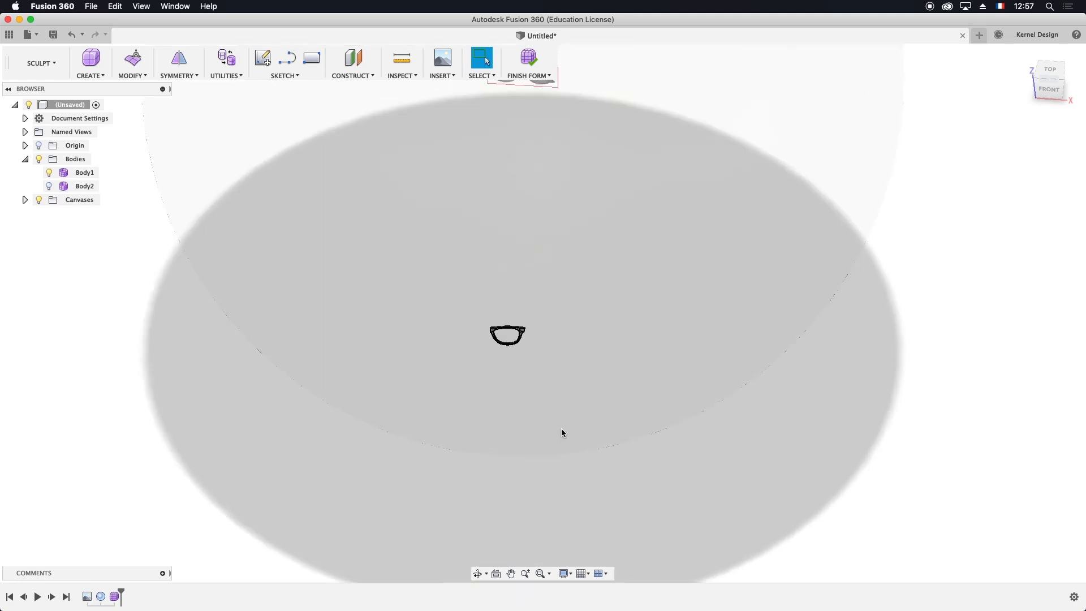
pyautogui.scroll(10, 510, 279)
pyautogui.moveTo(501, 240)
pyautogui.keyDown('shift'); pyautogui.mouseDown(button='middle')
pyautogui.moveTo(458, 228)
pyautogui.moveTo(550, 226)
pyautogui.moveTo(489, 233)
pyautogui.mouseUp(button='middle'); pyautogui.keyUp('shift')
pyautogui.moveTo(604, 210)
pyautogui.keyDown('shift'); pyautogui.mouseDown(button='middle')
pyautogui.moveTo(540, 211)
pyautogui.moveTo(606, 208)
pyautogui.moveTo(595, 219)
pyautogui.mouseUp(button='middle'); pyautogui.keyUp('shift')
pyautogui.moveTo(418, 181); pyautogui.dragTo(554, 283, button='middle')
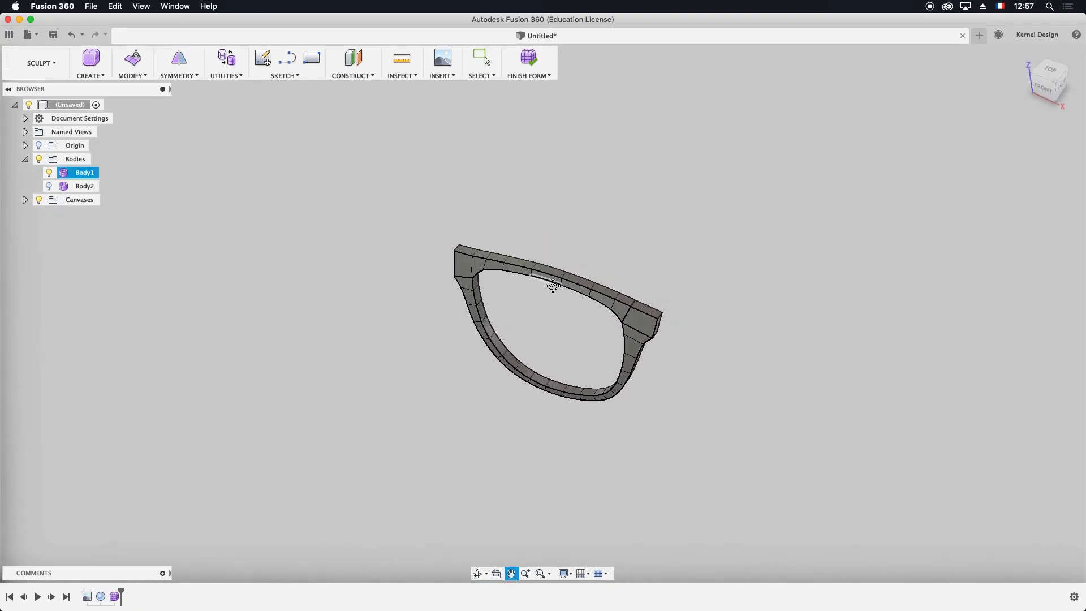
pyautogui.keyDown('shift'); pyautogui.moveTo(476, 282); pyautogui.dragTo(544, 289, button='middle'); pyautogui.keyUp('shift')
pyautogui.click(180, 76)
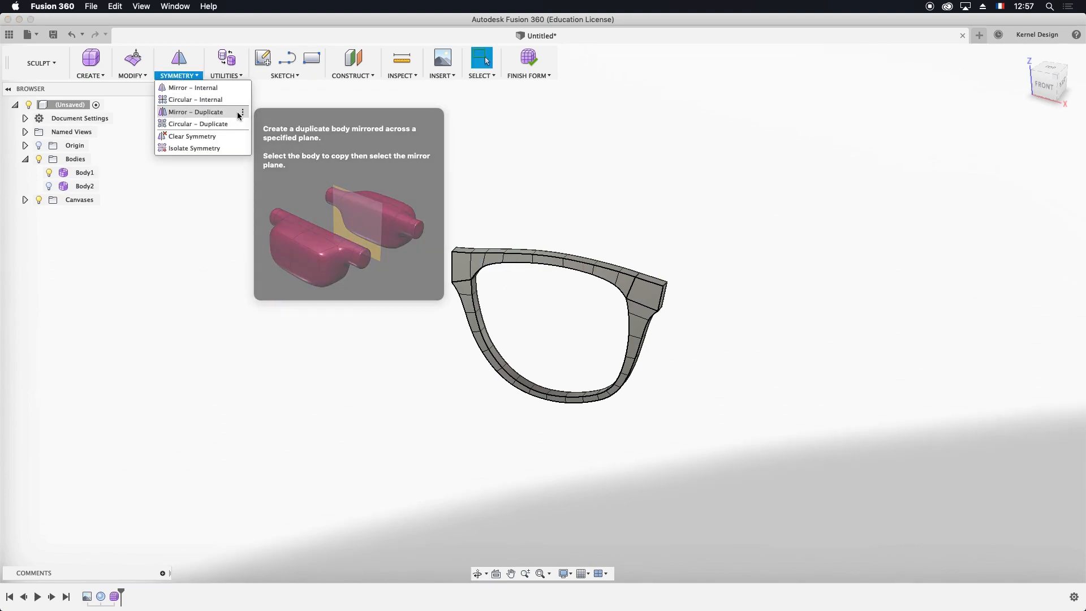
pyautogui.click(190, 112)
pyautogui.click(650, 285)
pyautogui.scroll(-3, 677, 293)
pyautogui.scroll(-5, 677, 293)
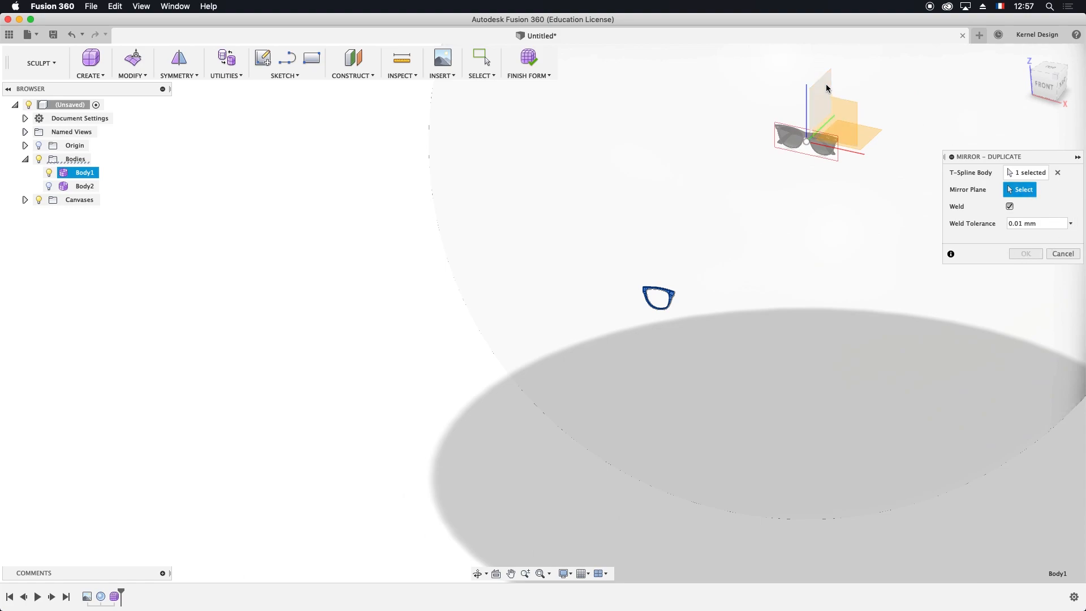
pyautogui.click(829, 104)
pyautogui.click(1025, 254)
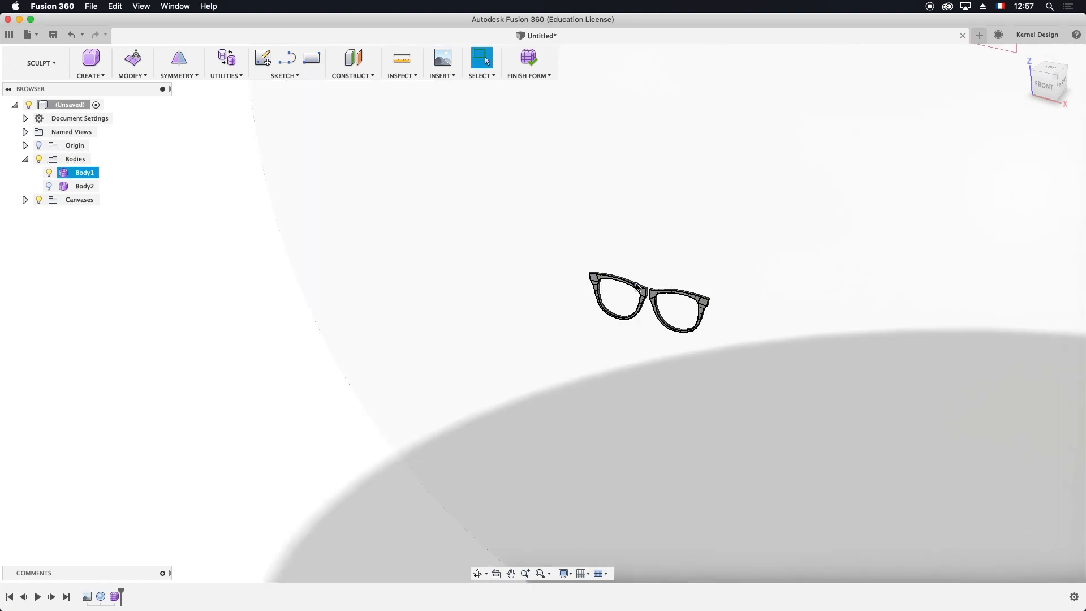
# Bridge the two facing nose-side end faces of the mirrored frame halves with 3 faces and 0 twists
pyautogui.scroll(10, 669, 312)
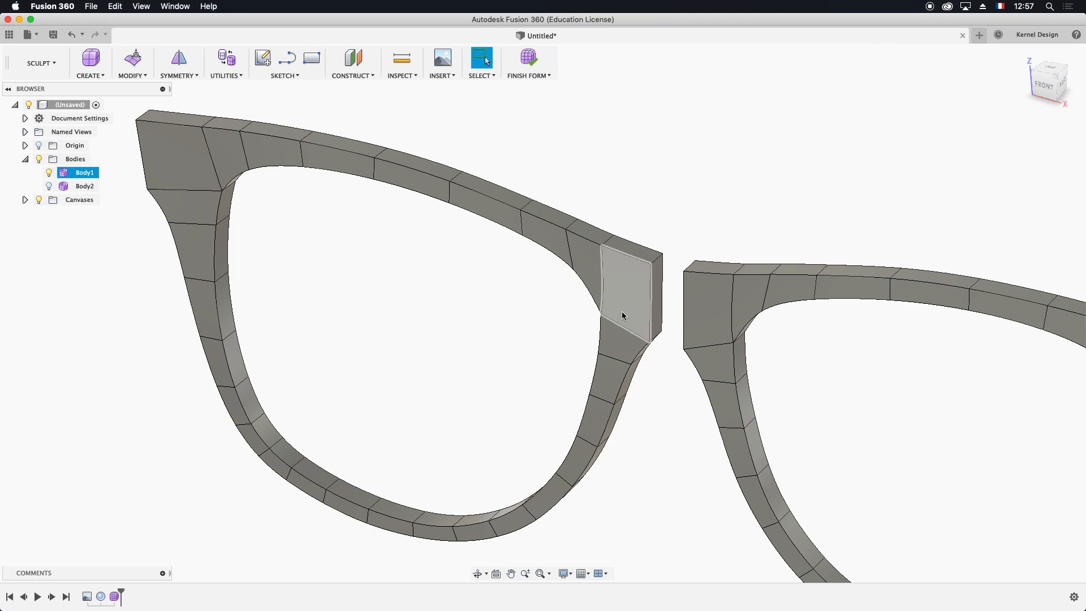
pyautogui.scroll(-3, 625, 315)
pyautogui.keyDown('shift'); pyautogui.moveTo(570, 283); pyautogui.dragTo(574, 283, button='middle'); pyautogui.keyUp('shift')
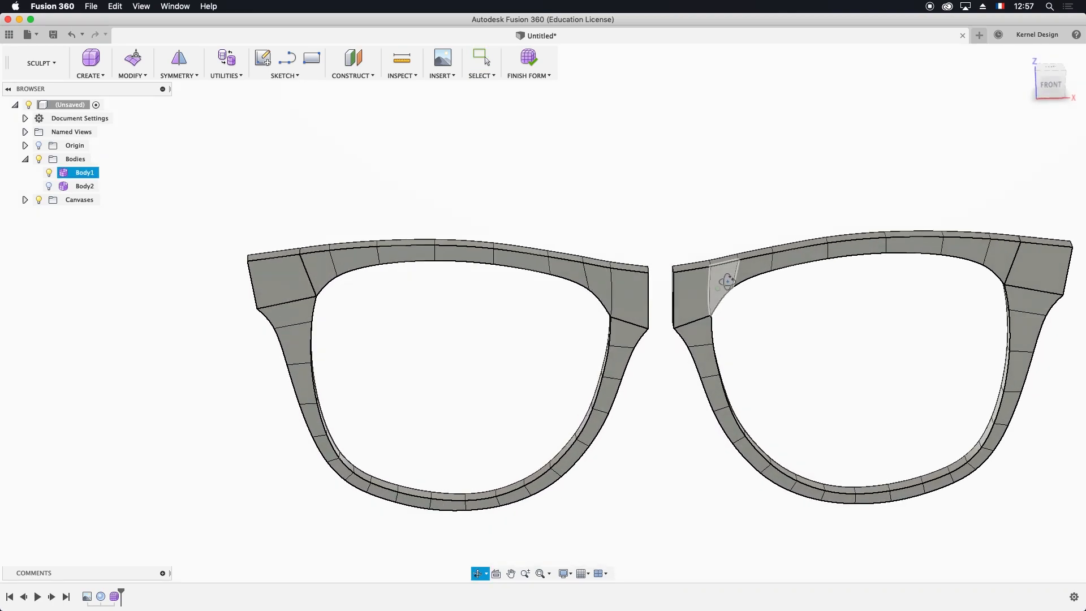
pyautogui.scroll(5, 701, 294)
pyautogui.moveTo(695, 295); pyautogui.dragTo(657, 286)
pyautogui.press('Escape')
pyautogui.click(133, 77)
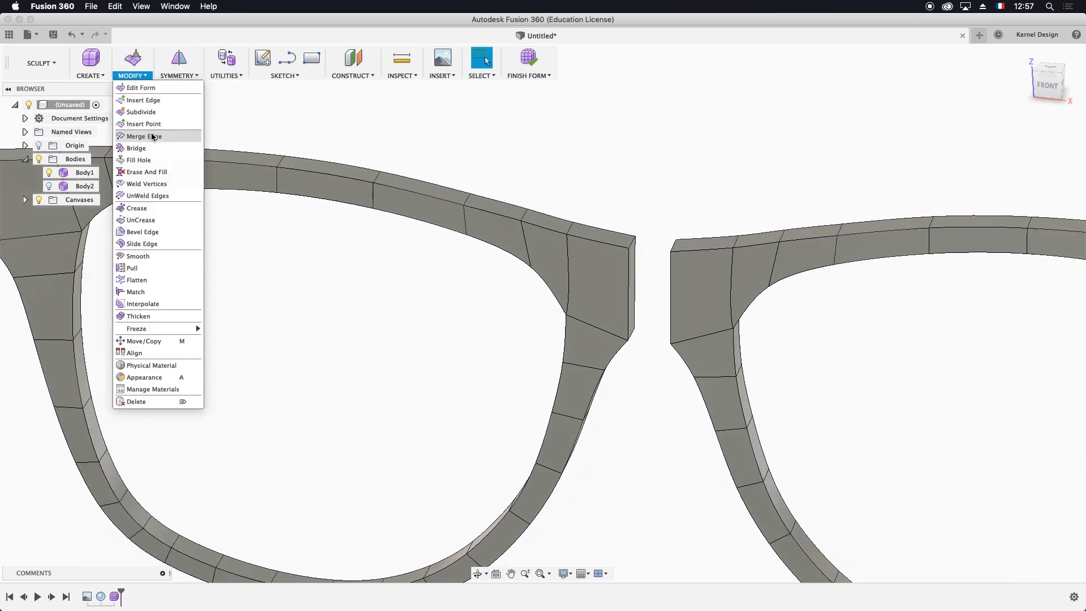
pyautogui.click(140, 143)
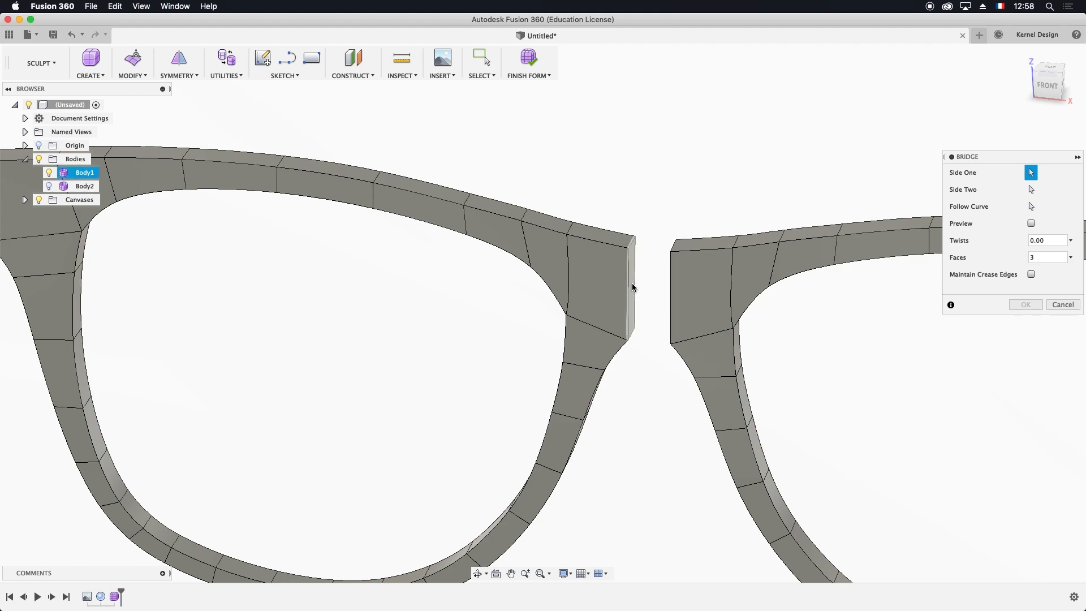
pyautogui.keyDown('shift'); pyautogui.moveTo(632, 286); pyautogui.dragTo(648, 271, button='middle'); pyautogui.keyUp('shift')
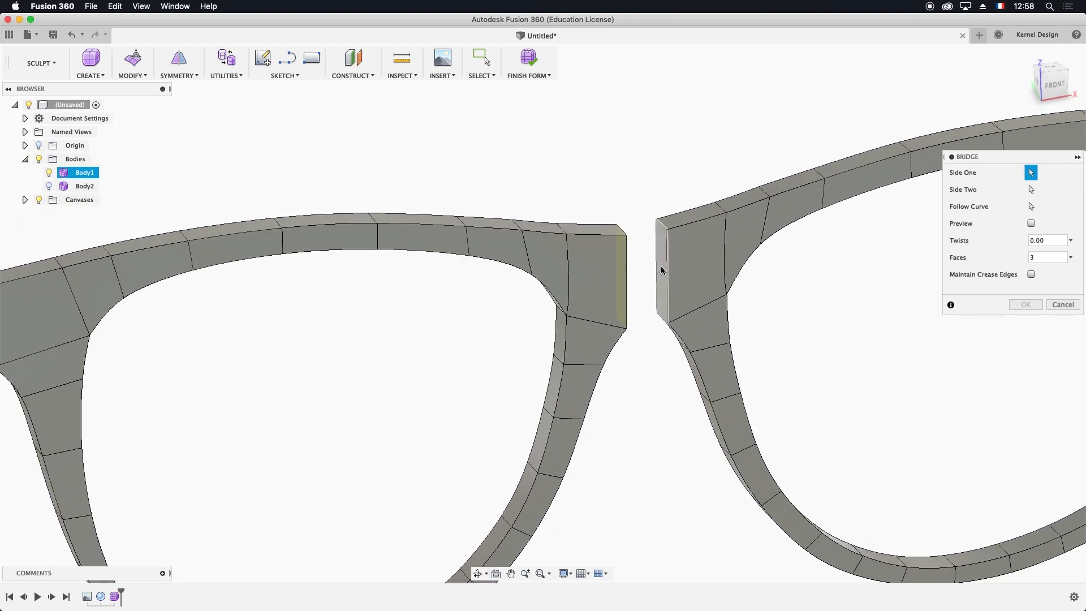
pyautogui.click(661, 271)
pyautogui.press('Return')
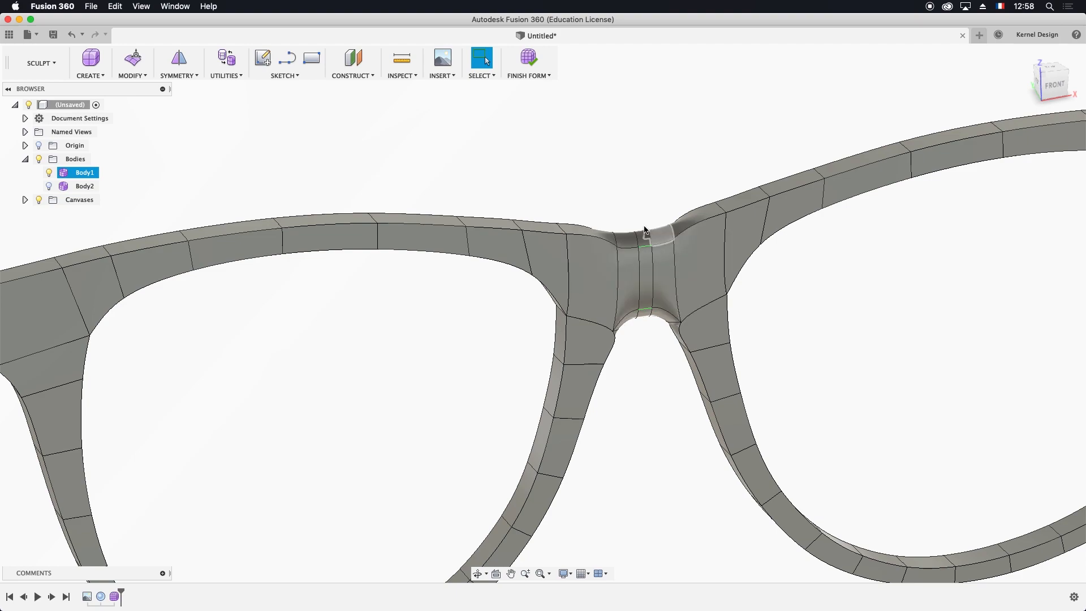
# Start creasing the nose bridge by selecting the upper and lower edges along its front side
pyautogui.click(354, 154)
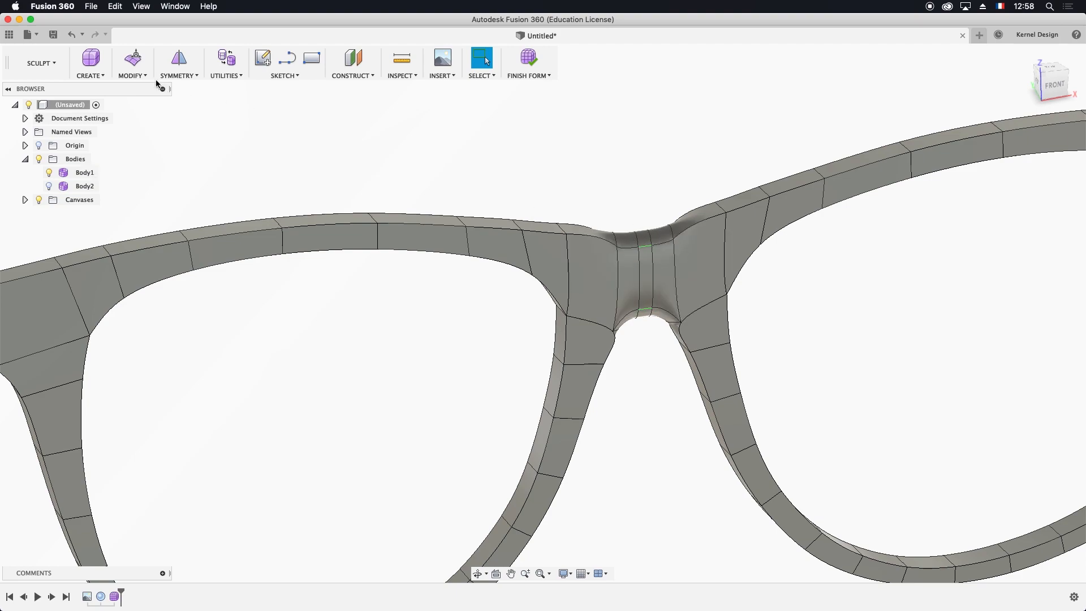
pyautogui.click(132, 67)
pyautogui.click(150, 209)
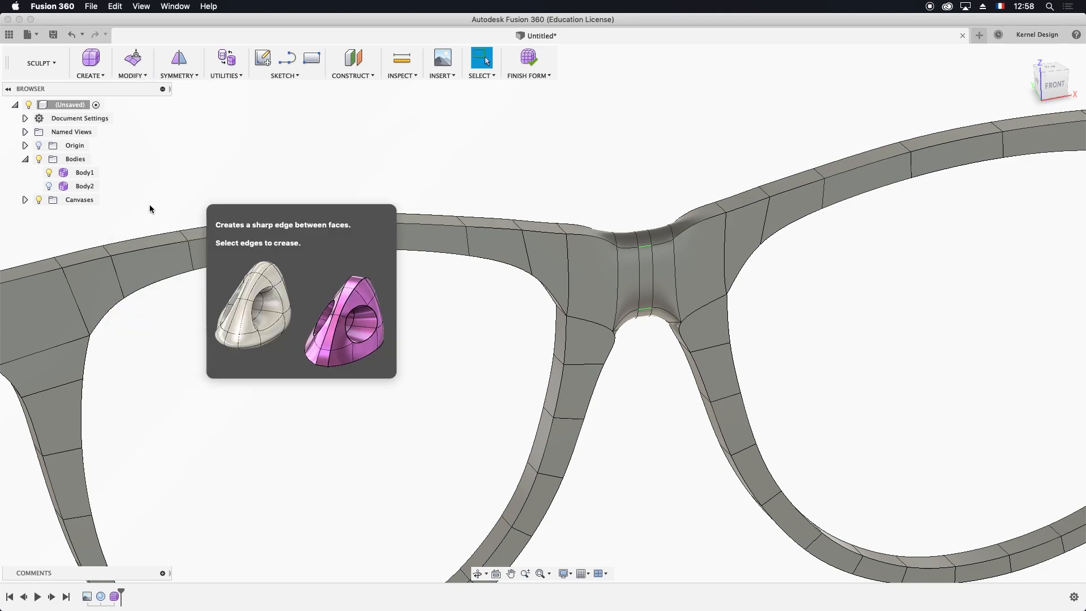
pyautogui.click(632, 252)
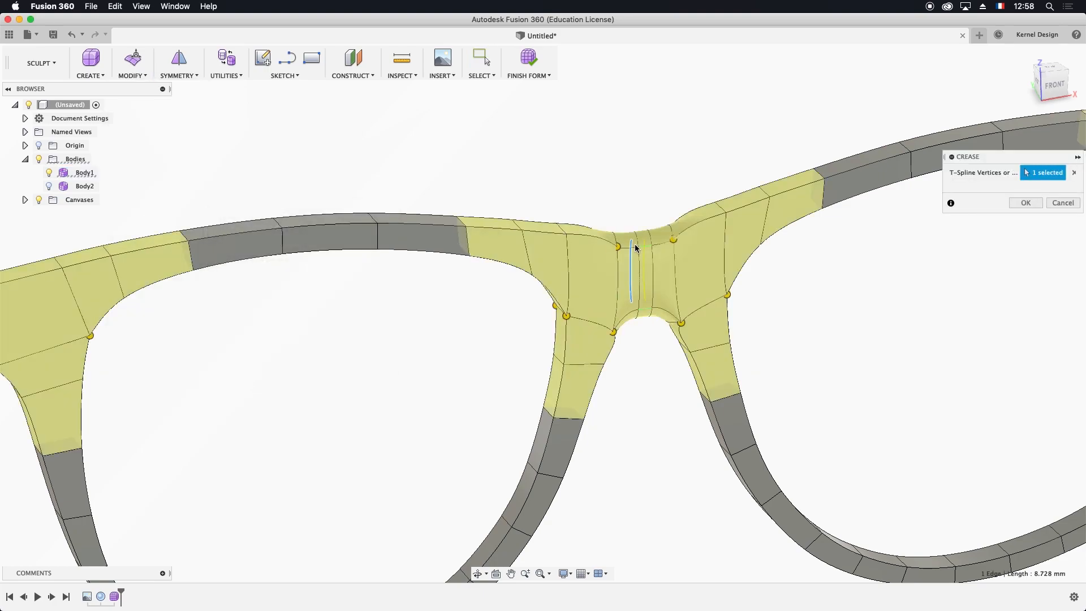
pyautogui.click(657, 247)
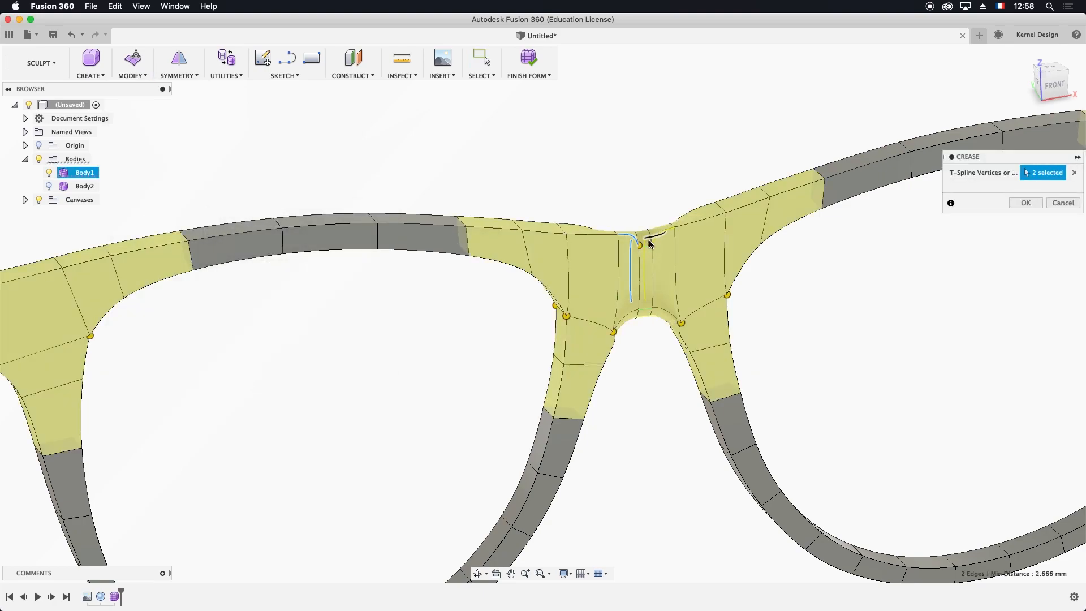
pyautogui.click(647, 247)
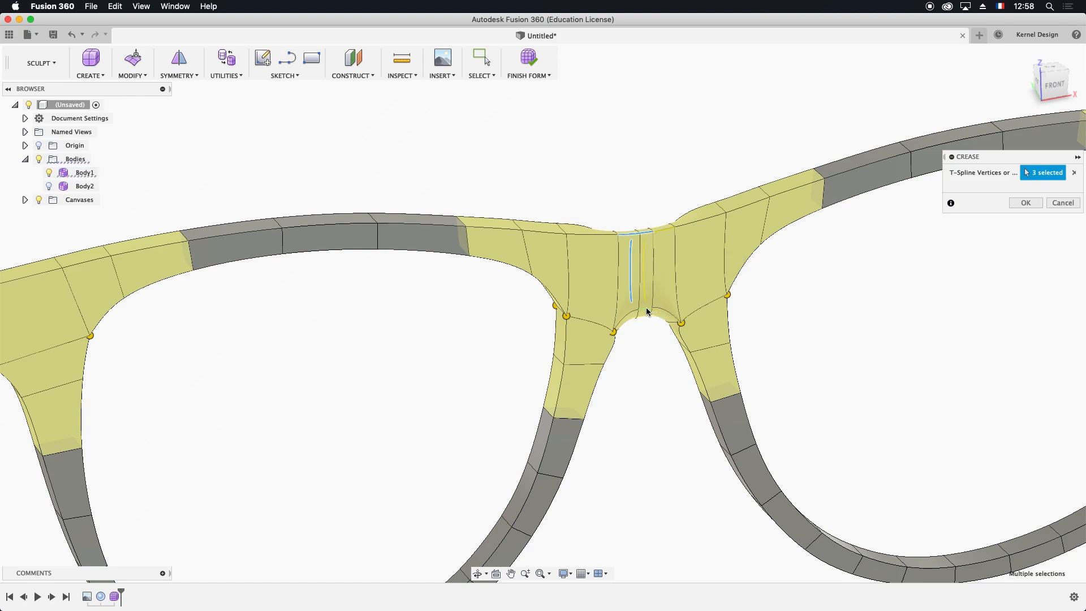
pyautogui.click(649, 313)
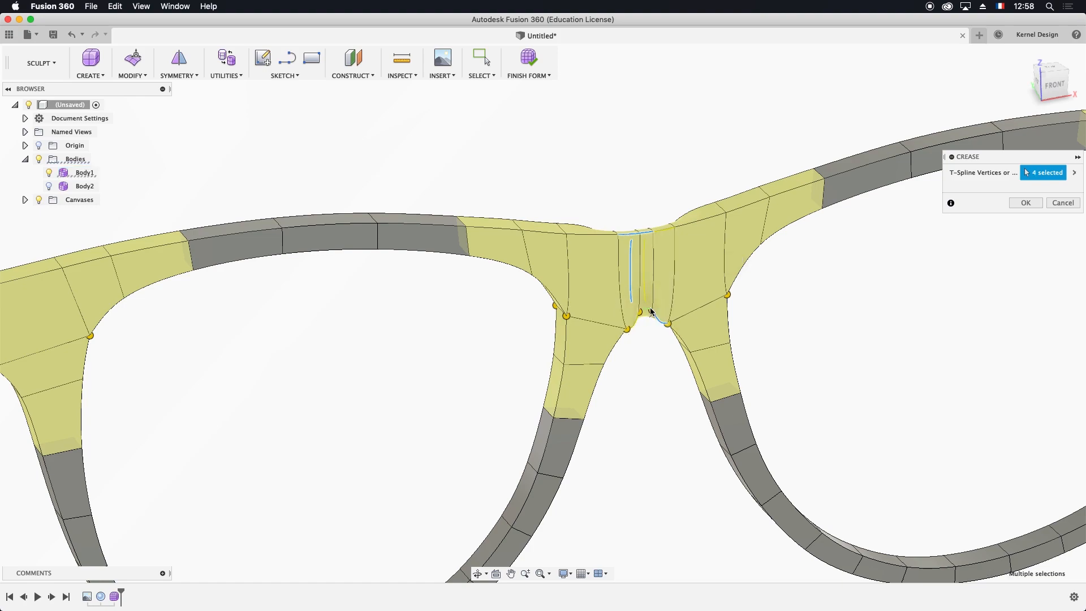
pyautogui.click(647, 325)
# Add the lower edges across the back and underside of the nose bridge to the crease selection
pyautogui.keyDown('shift'); pyautogui.moveTo(543, 269); pyautogui.dragTo(503, 326, button='middle'); pyautogui.keyUp('shift')
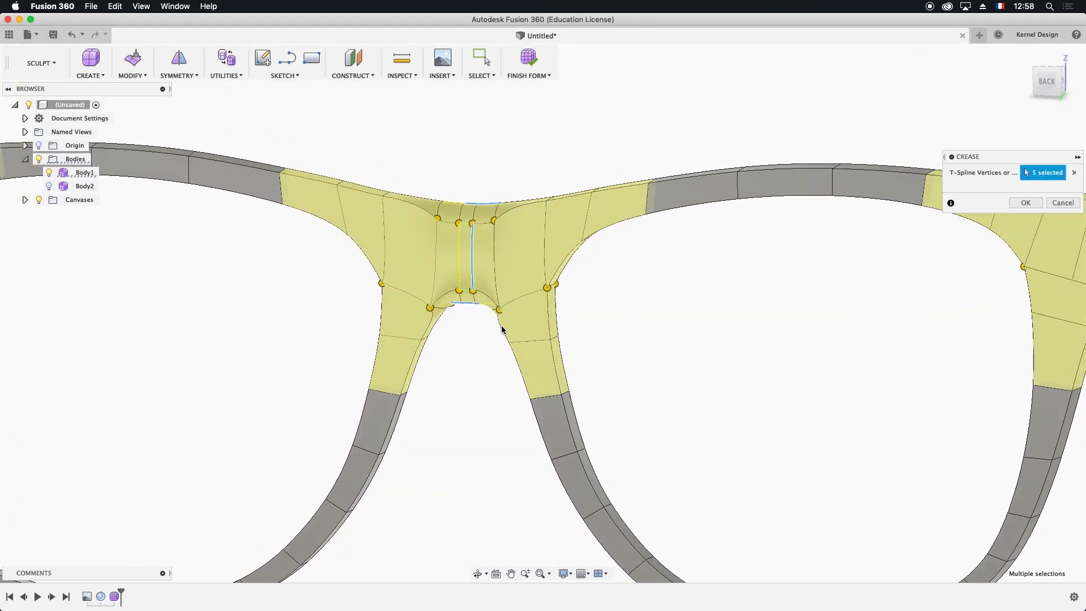
pyautogui.click(475, 305)
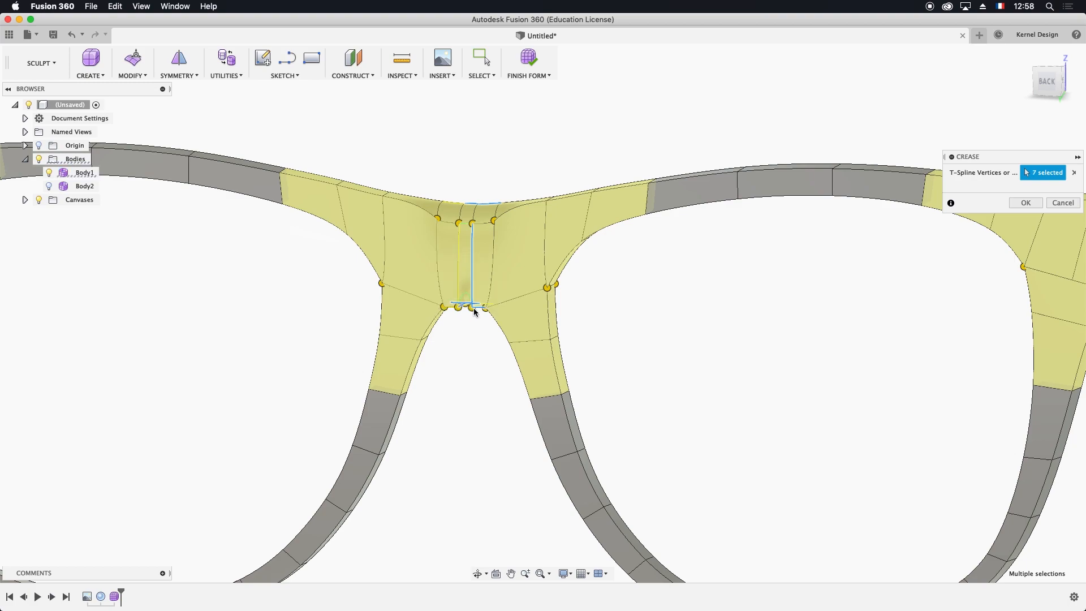
pyautogui.scroll(5, 473, 308)
pyautogui.click(470, 272)
pyautogui.scroll(-5, 486, 313)
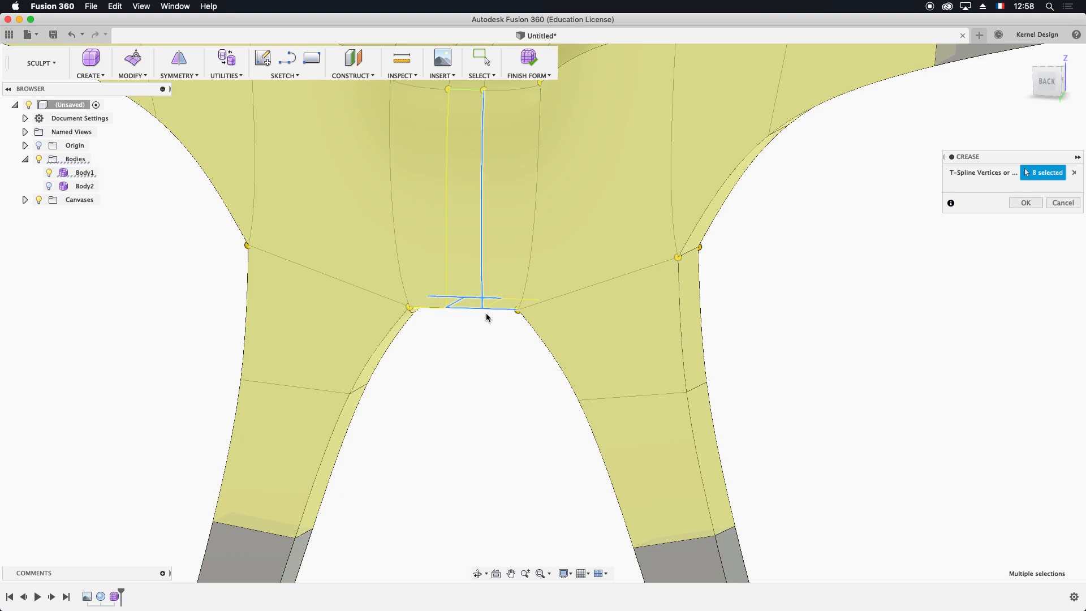
pyautogui.scroll(3, 487, 291)
pyautogui.click(481, 228)
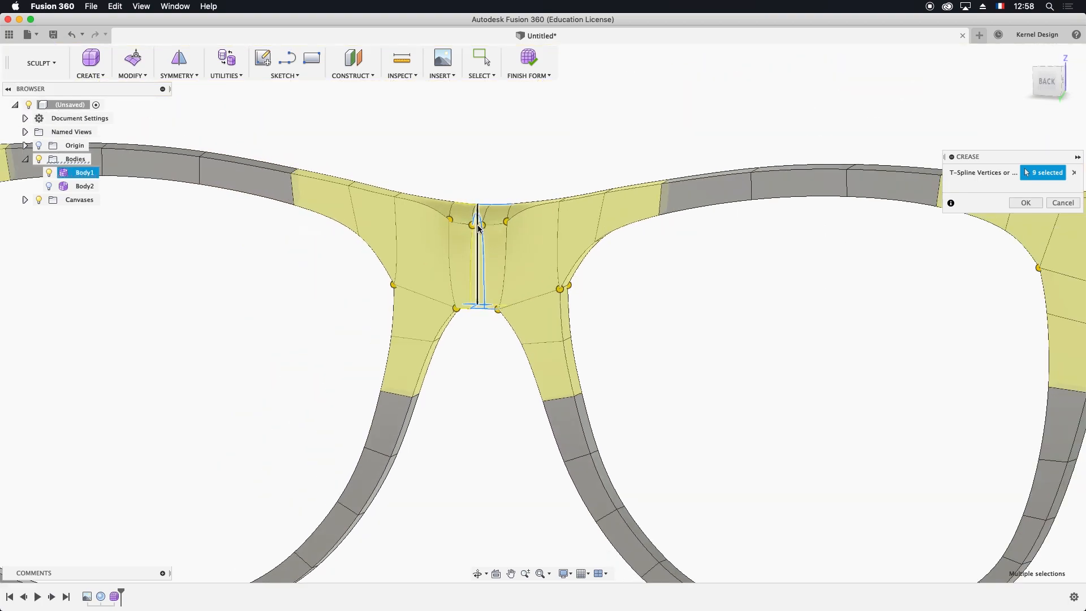
# Add the upper back edges and remaining side edges of the nose bridge to the selection, and apply the crease
pyautogui.click(461, 226)
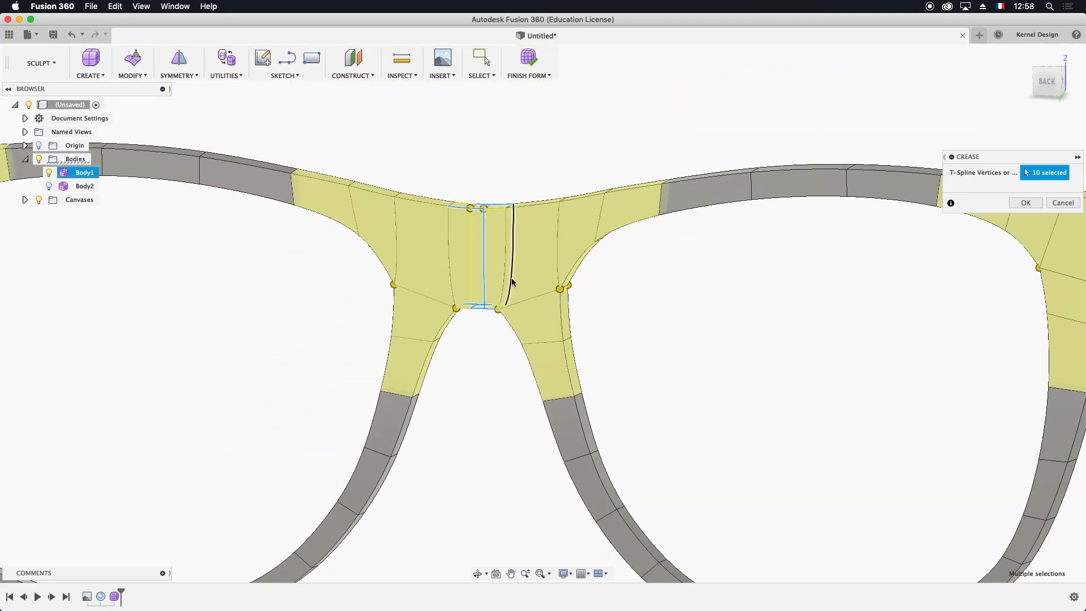
pyautogui.scroll(4, 452, 312)
pyautogui.click(451, 271)
pyautogui.scroll(-5, 592, 263)
pyautogui.keyDown('shift'); pyautogui.moveTo(604, 265); pyautogui.dragTo(484, 218, button='middle'); pyautogui.keyUp('shift')
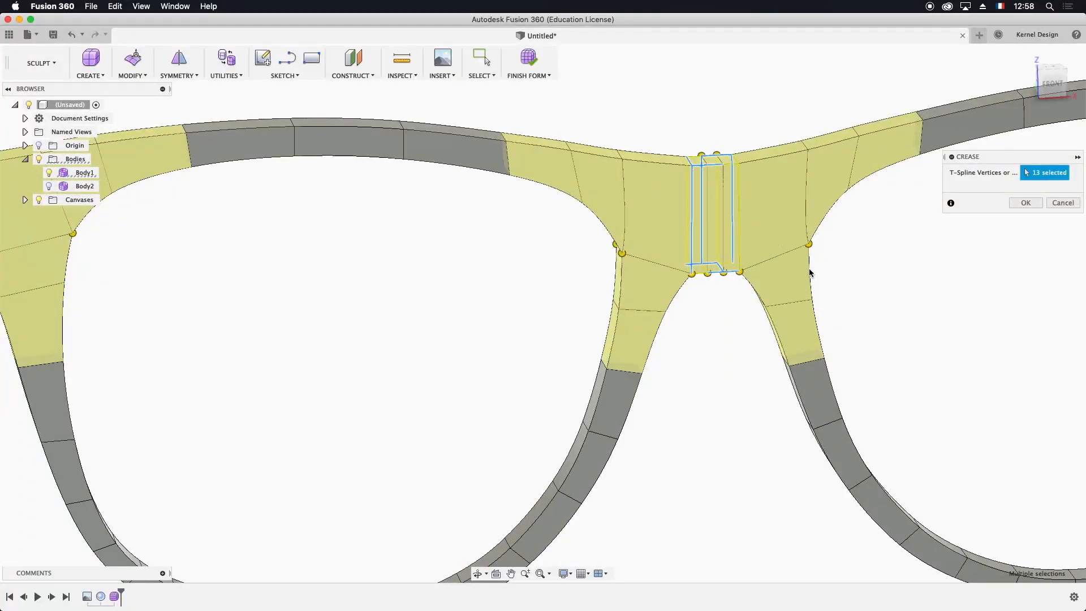
pyautogui.click(1024, 202)
pyautogui.scroll(-5, 639, 305)
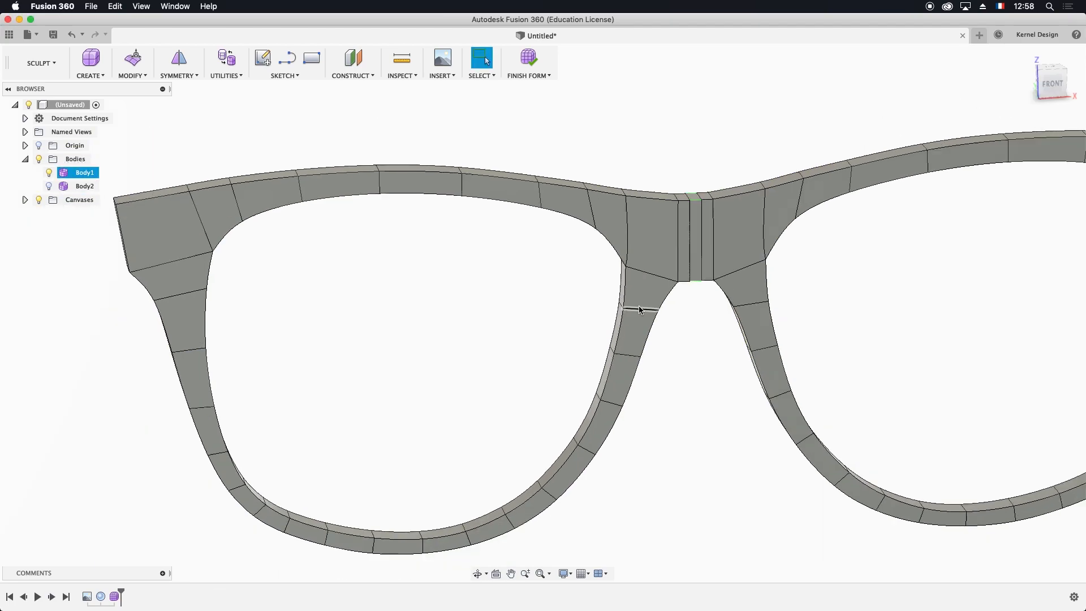
# Finish the sculpted form and hide the large sphere, Body1
pyautogui.scroll(-4, 808, 328)
pyautogui.moveTo(805, 307); pyautogui.dragTo(672, 292)
pyautogui.keyDown('shift'); pyautogui.moveTo(658, 291); pyautogui.dragTo(723, 274, button='middle'); pyautogui.keyUp('shift')
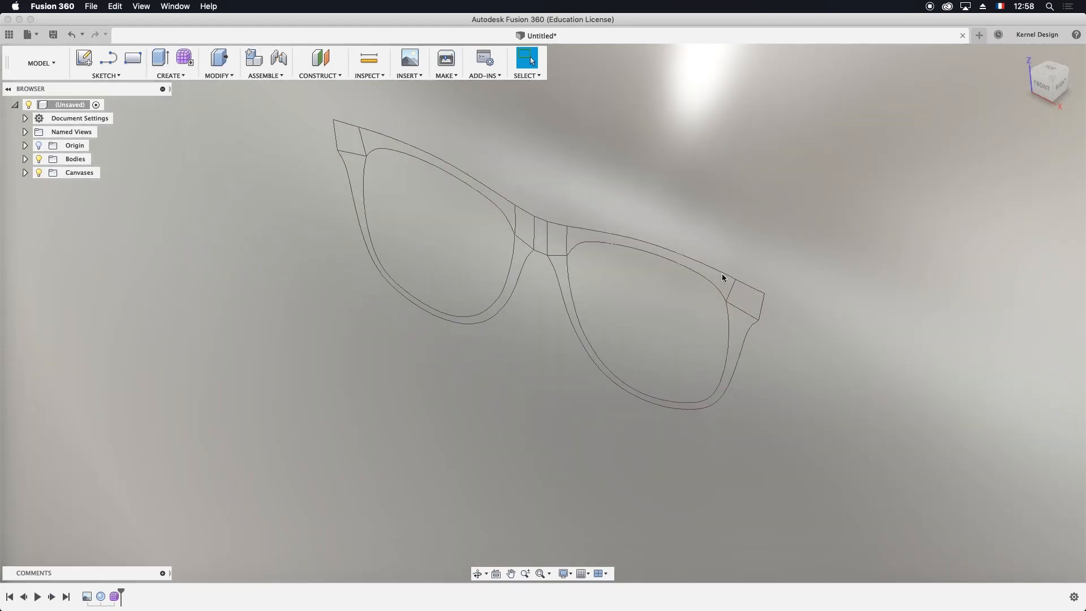
pyautogui.scroll(-15, 530, 250)
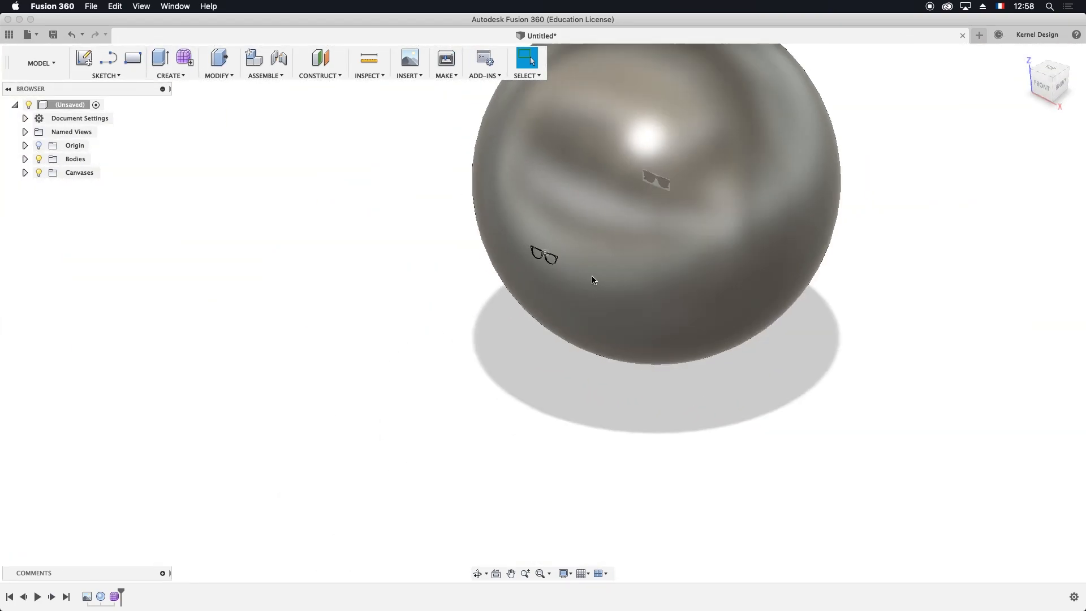
pyautogui.moveTo(594, 279)
pyautogui.keyDown('shift'); pyautogui.mouseDown(button='middle')
pyautogui.moveTo(609, 283)
pyautogui.moveTo(650, 250)
pyautogui.moveTo(589, 264)
pyautogui.moveTo(605, 300)
pyautogui.moveTo(611, 292)
pyautogui.mouseUp(button='middle'); pyautogui.keyUp('shift')
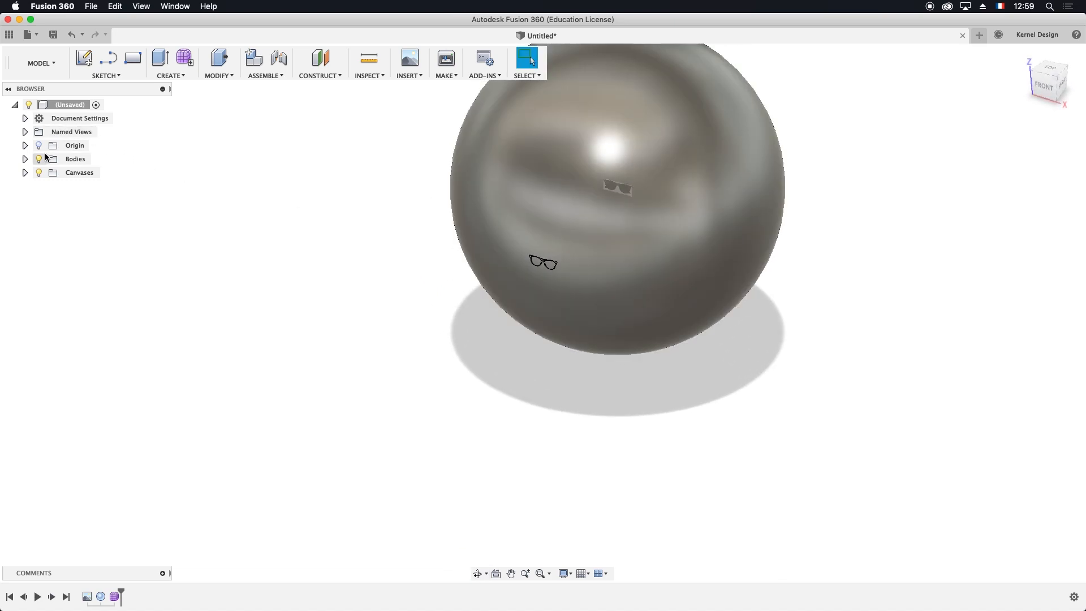
pyautogui.click(25, 159)
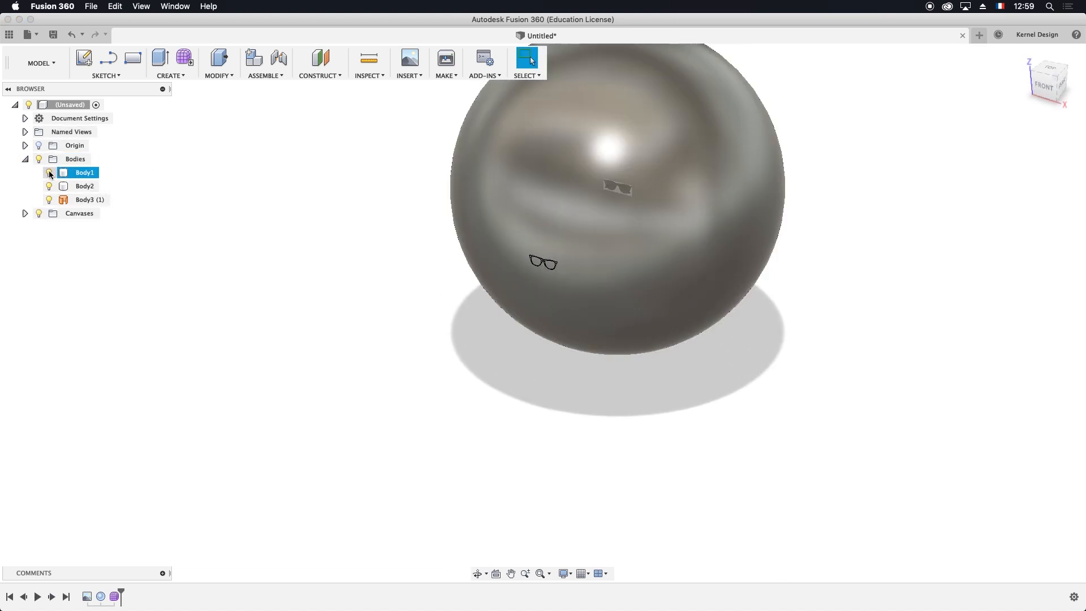
pyautogui.click(49, 172)
pyautogui.scroll(5, 573, 261)
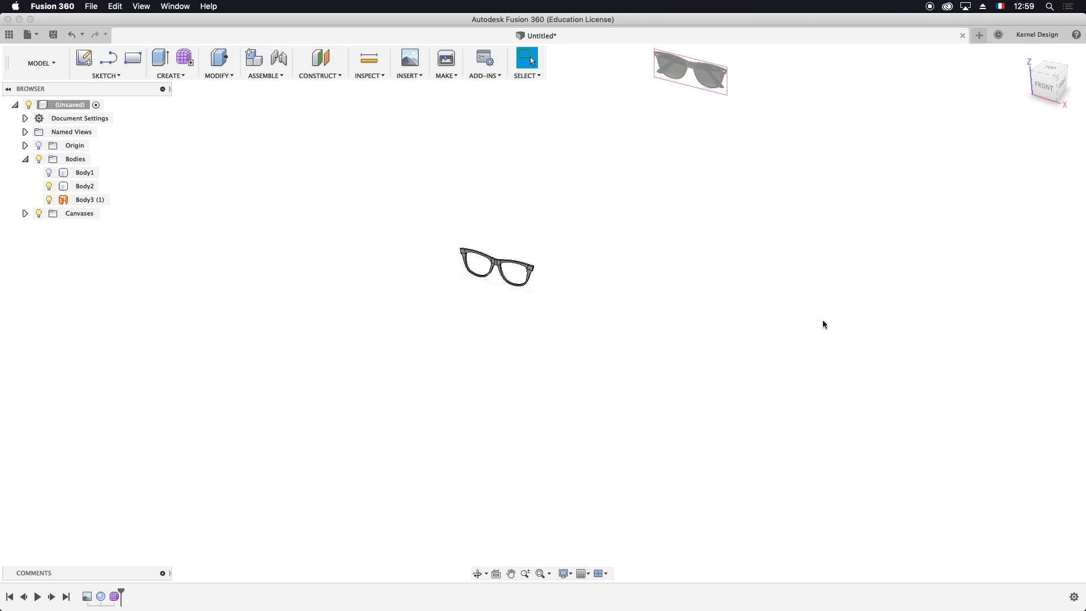
pyautogui.click(1061, 87)
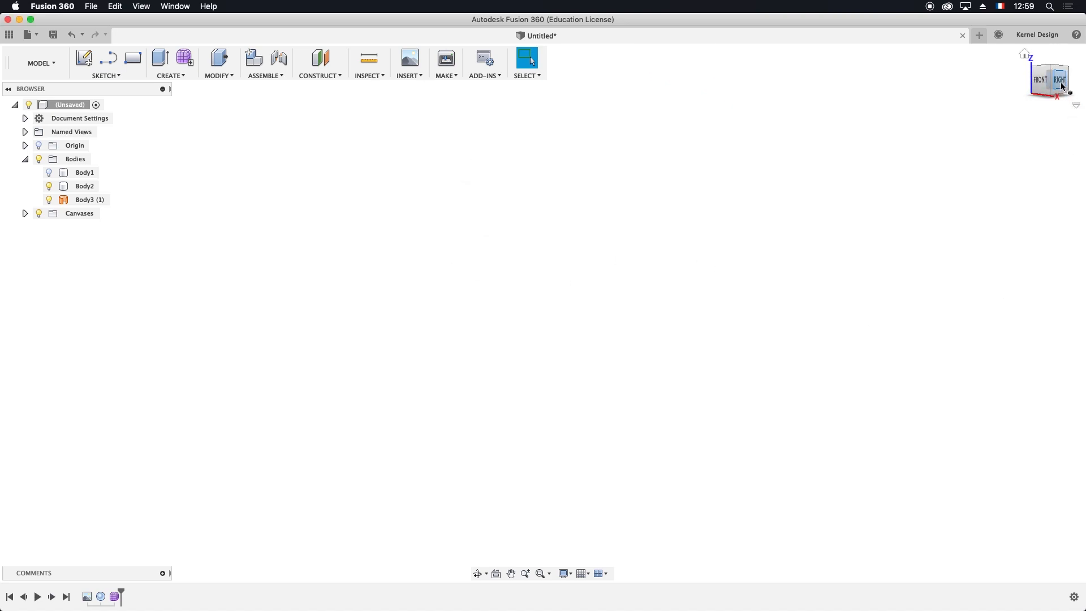
pyautogui.moveTo(585, 50); pyautogui.dragTo(563, 264, button='middle')
# Try to move Body2 alone about 952 mm along Y toward the front canvas, and undo the move
pyautogui.click(90, 188)
pyautogui.moveTo(590, 316); pyautogui.dragTo(361, 269, button='middle')
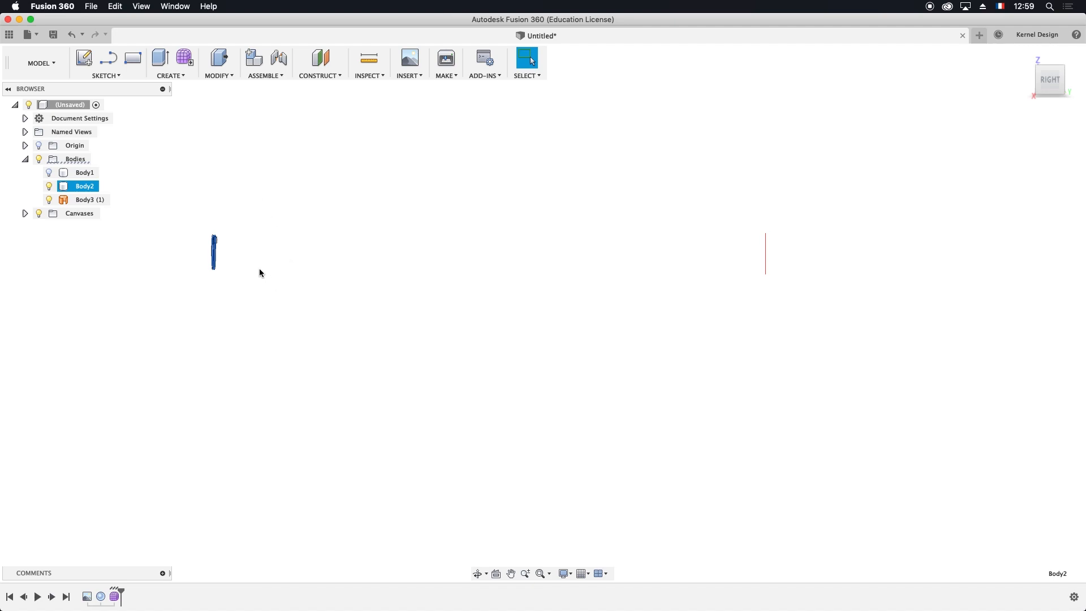
pyautogui.press('m')
pyautogui.moveTo(249, 270); pyautogui.dragTo(792, 287)
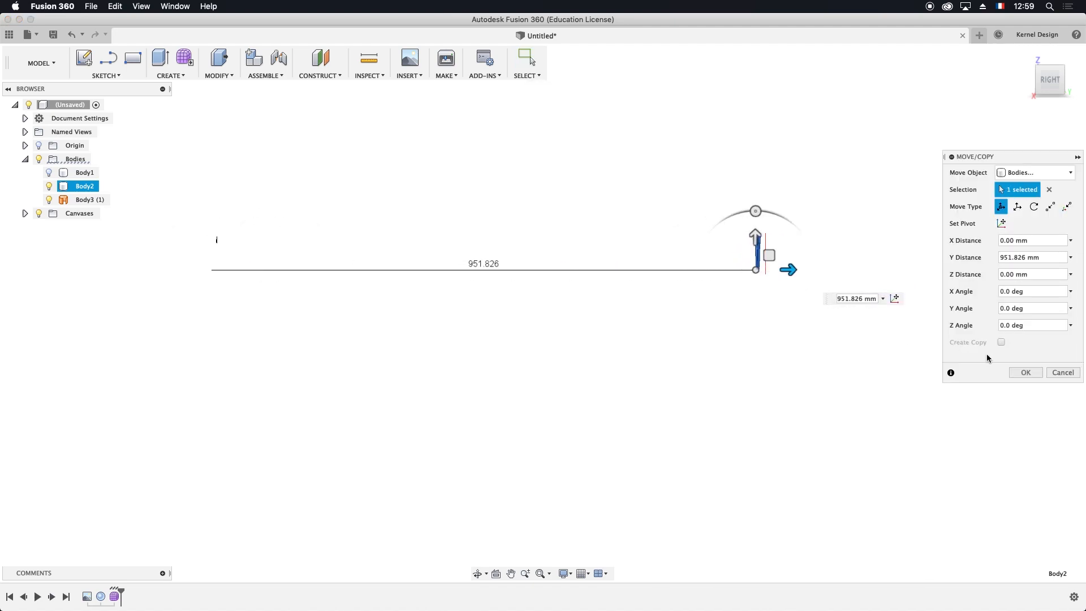
pyautogui.click(1024, 371)
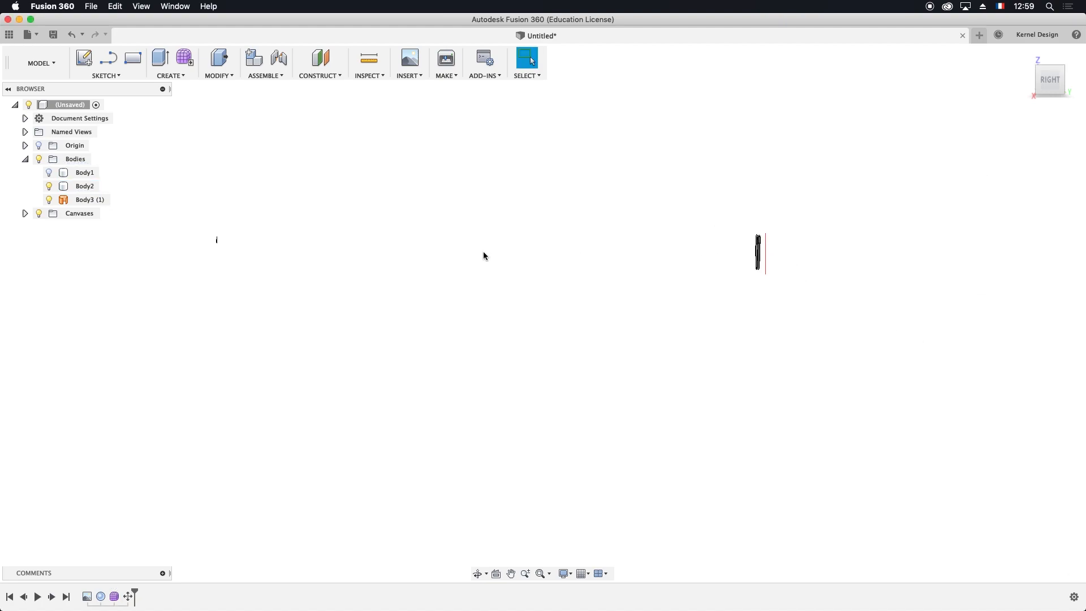
pyautogui.press('super+z')
# Move Body2 and Body3 together about 950 mm along Y, close to the front canvas
pyautogui.click(86, 186)
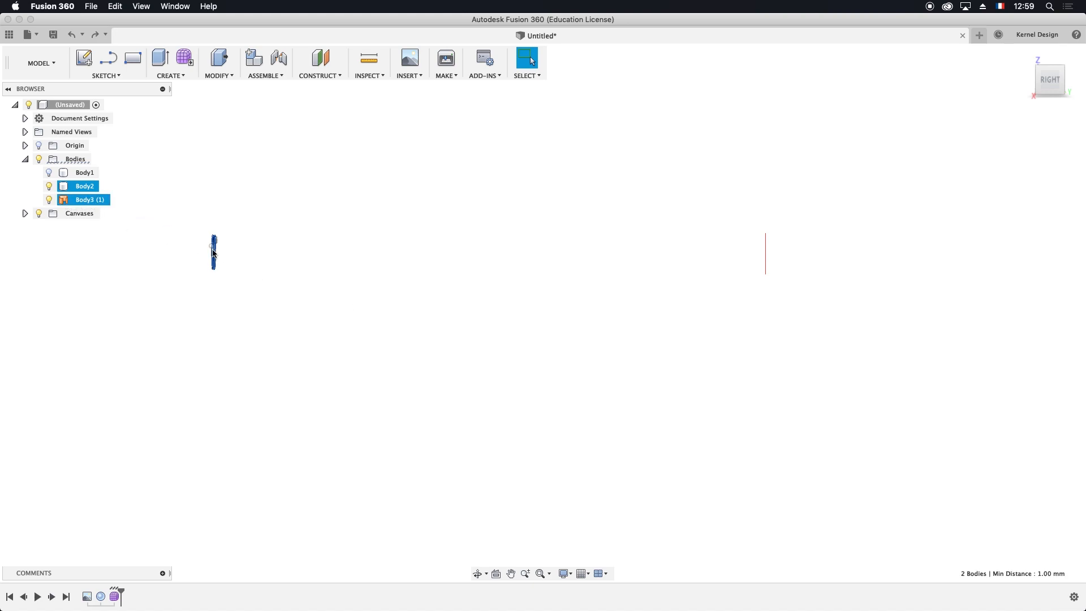
pyautogui.press('m')
pyautogui.moveTo(247, 269); pyautogui.dragTo(789, 305)
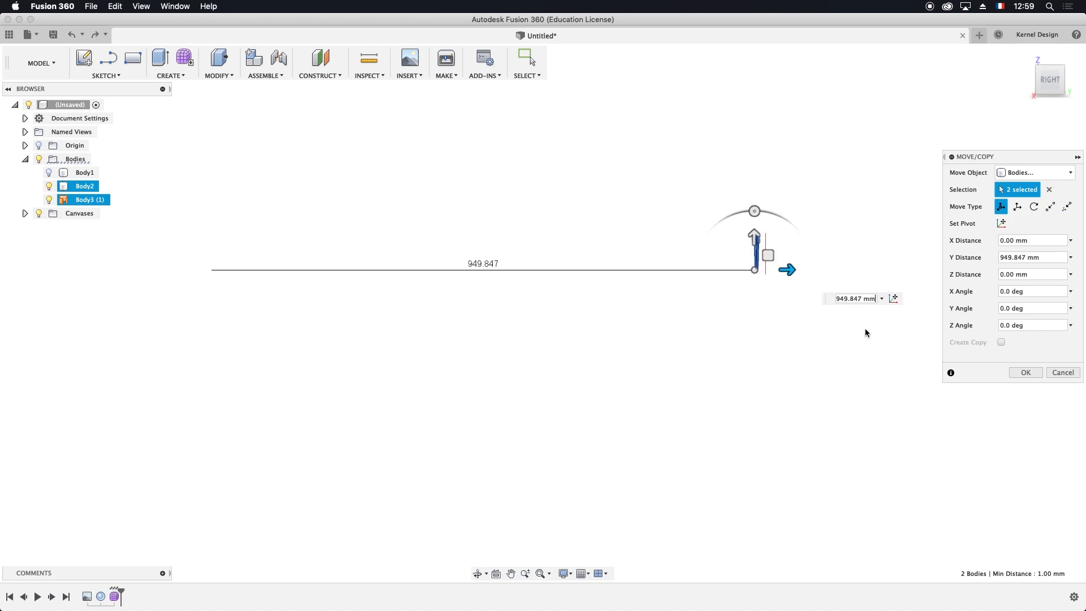
pyautogui.click(1025, 372)
pyautogui.moveTo(666, 247); pyautogui.dragTo(520, 256, button='middle')
pyautogui.scroll(5, 477, 301)
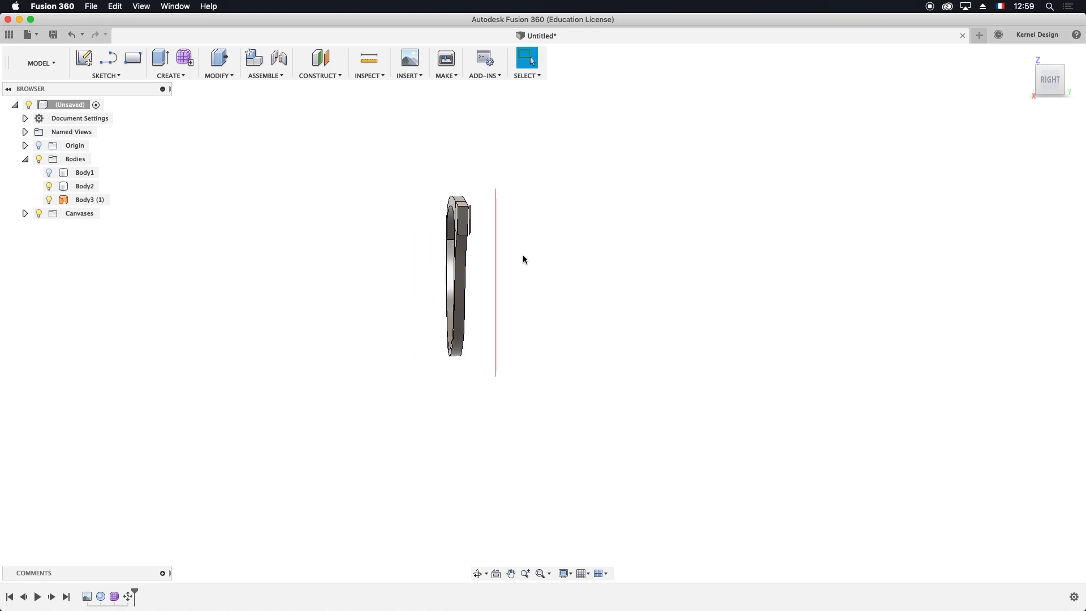
pyautogui.scroll(2, 521, 257)
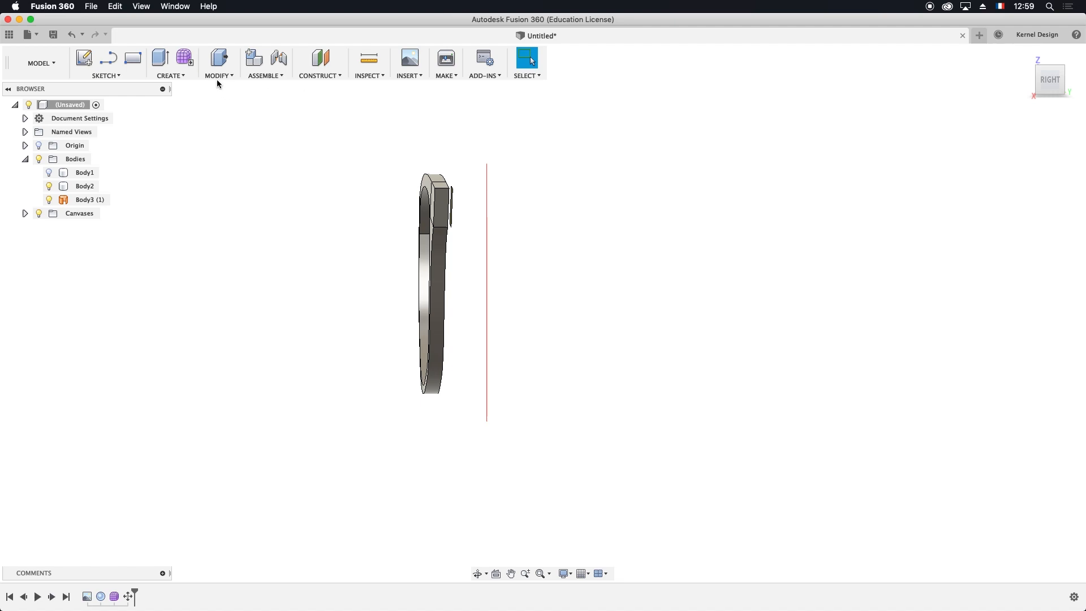
# Attach the image lunette profil.jpg as a canvas on the YZ plane
pyautogui.click(409, 77)
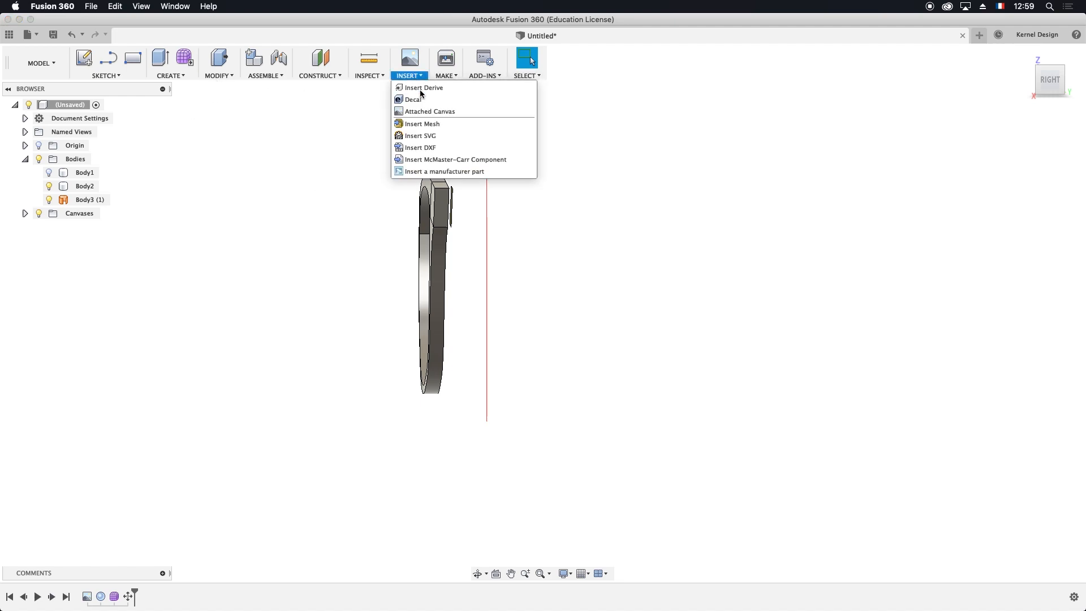
pyautogui.click(438, 109)
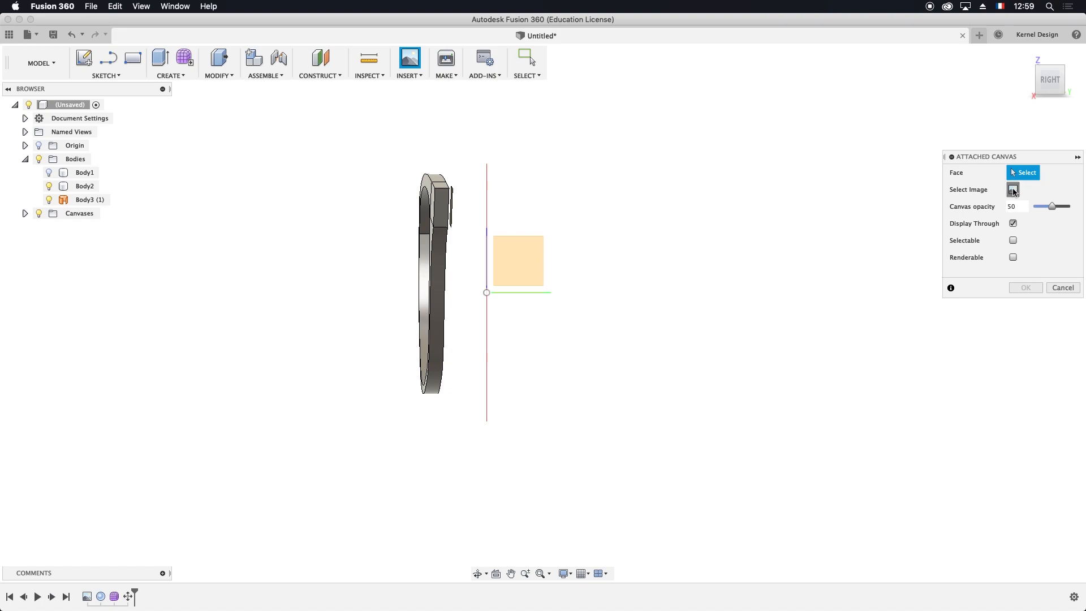
pyautogui.click(1012, 190)
pyautogui.click(475, 165)
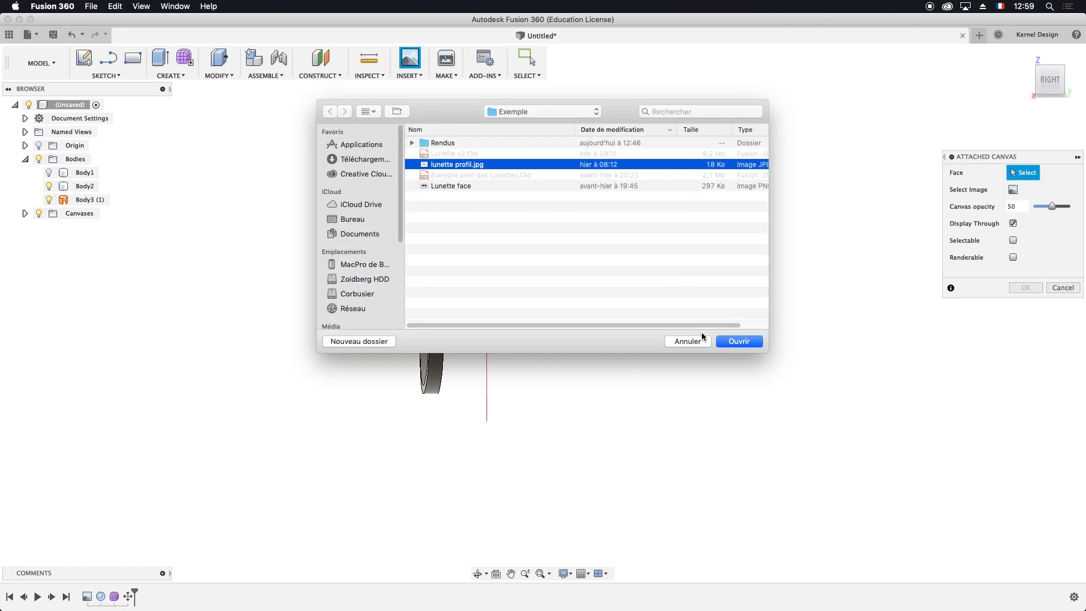
pyautogui.click(753, 343)
pyautogui.click(518, 277)
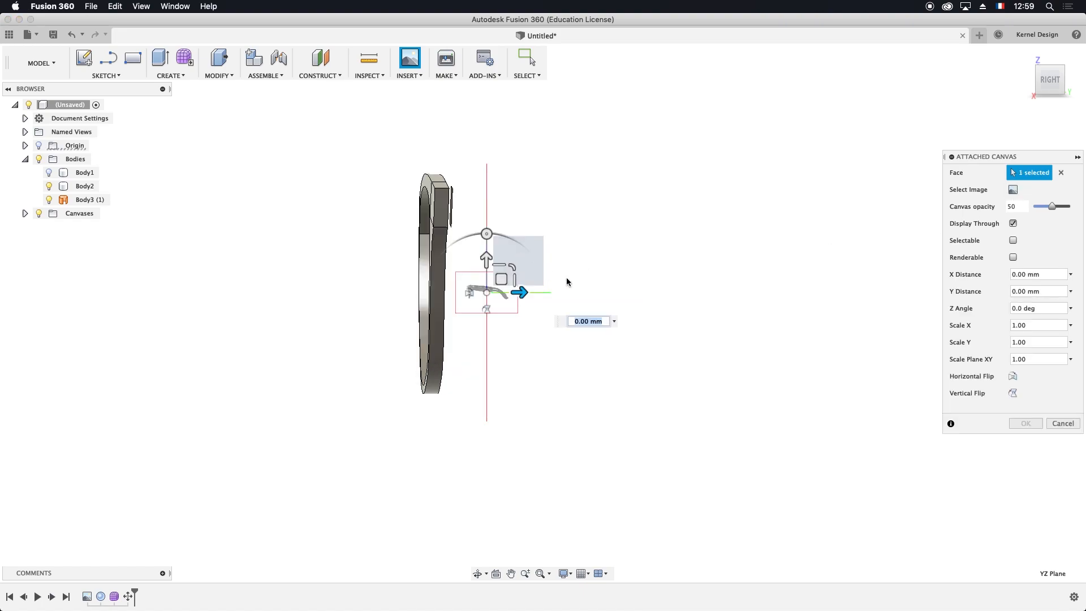
# Scale the profile canvas uniformly by about 16.4 and shift it so its temple hinge lines up with the modelled frame
pyautogui.moveTo(509, 267); pyautogui.dragTo(745, 179)
pyautogui.moveTo(510, 268); pyautogui.dragTo(566, 230)
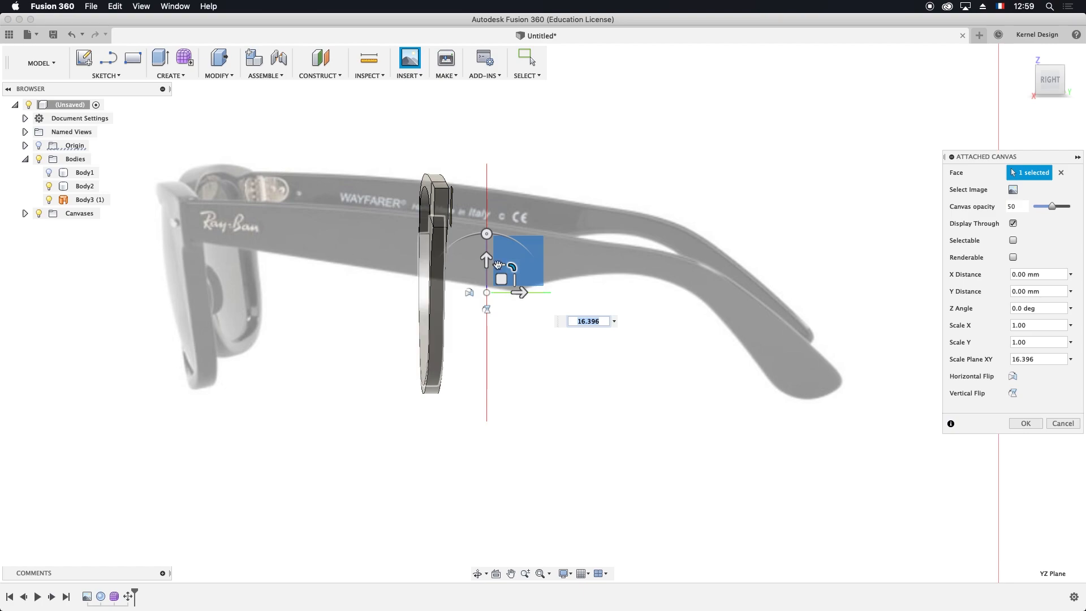
pyautogui.moveTo(500, 280); pyautogui.dragTo(764, 264)
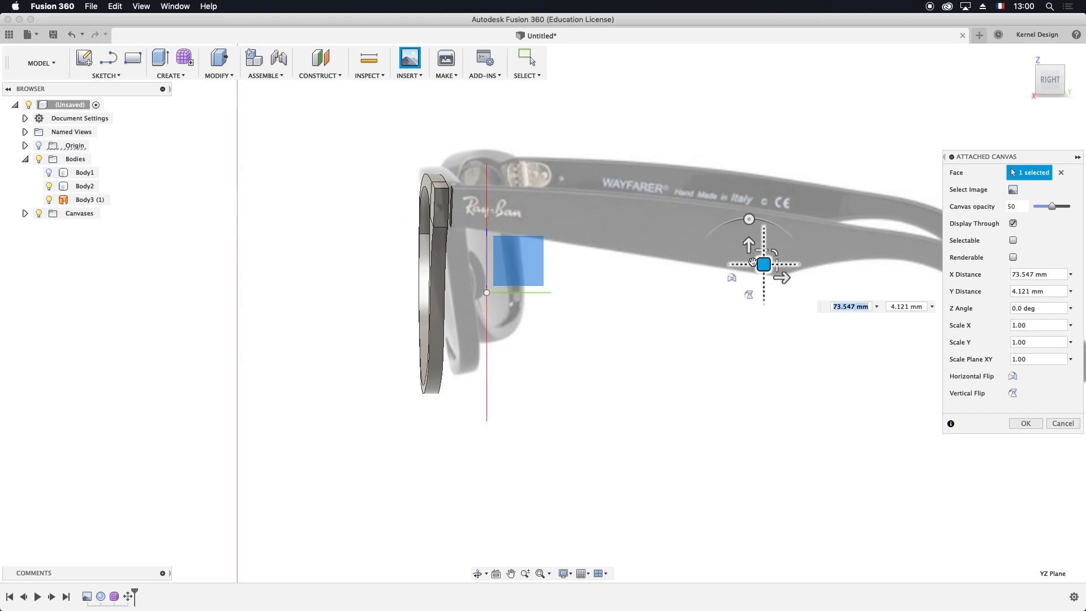
pyautogui.moveTo(774, 251); pyautogui.dragTo(788, 271)
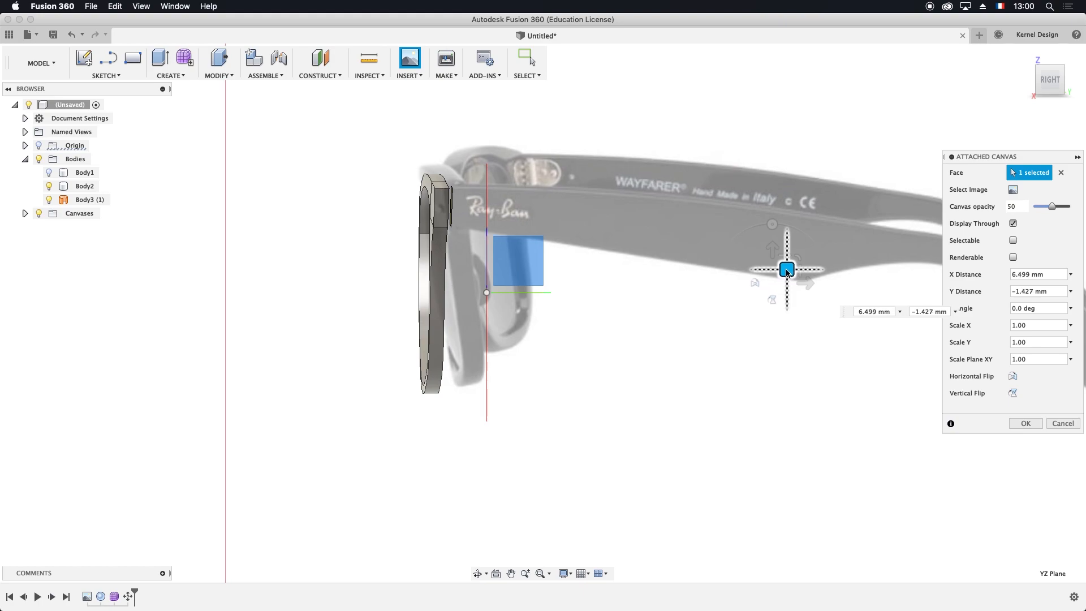
pyautogui.click(1026, 424)
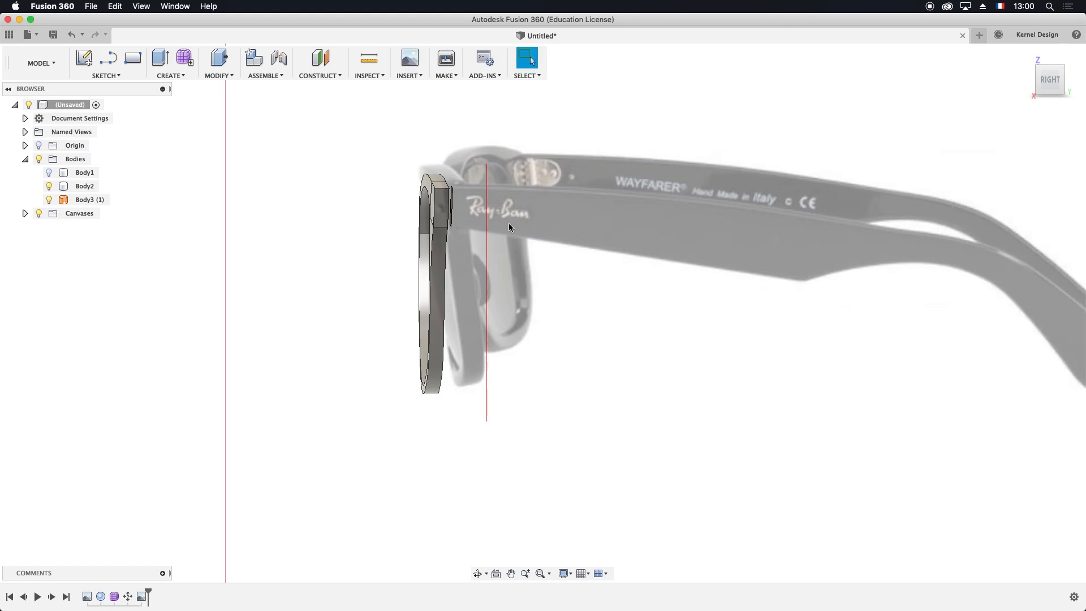
# Tilt Body2 and Body3 together to follow the slanted front of the profile image, and shift them about -3 mm along Z
pyautogui.moveTo(349, 145); pyautogui.dragTo(304, 220)
pyautogui.click(85, 186)
pyautogui.keyDown('shift'); pyautogui.click(94, 199); pyautogui.keyUp('shift')
pyautogui.press('m')
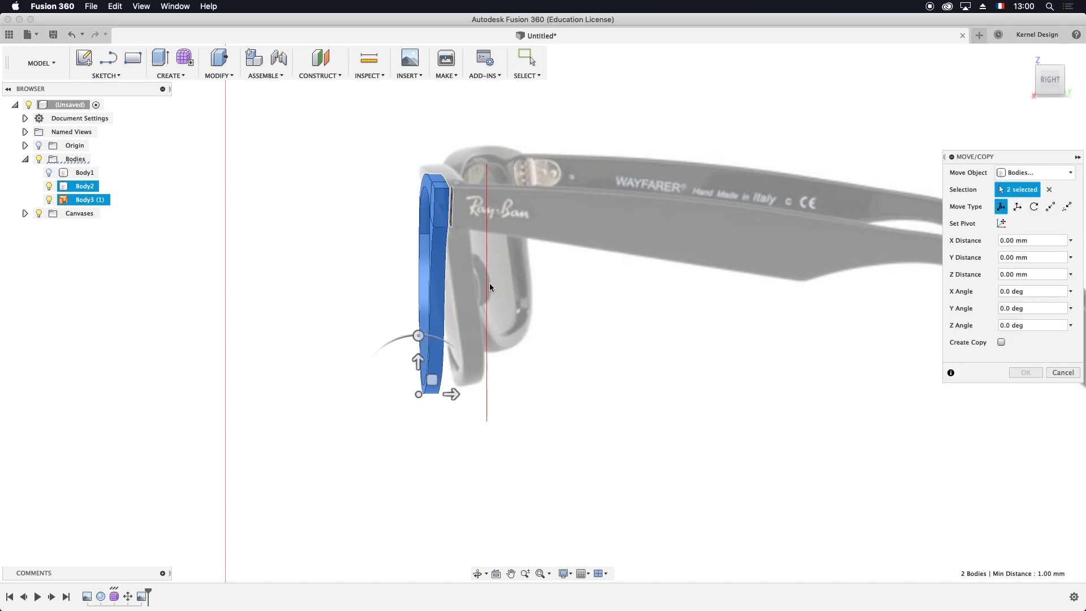
pyautogui.click(419, 336)
pyautogui.moveTo(418, 336)
pyautogui.mouseDown()
pyautogui.moveTo(407, 337)
pyautogui.moveTo(418, 335)
pyautogui.mouseUp()
pyautogui.moveTo(451, 387)
pyautogui.mouseDown()
pyautogui.moveTo(501, 383)
pyautogui.moveTo(450, 356)
pyautogui.moveTo(454, 369)
pyautogui.mouseUp()
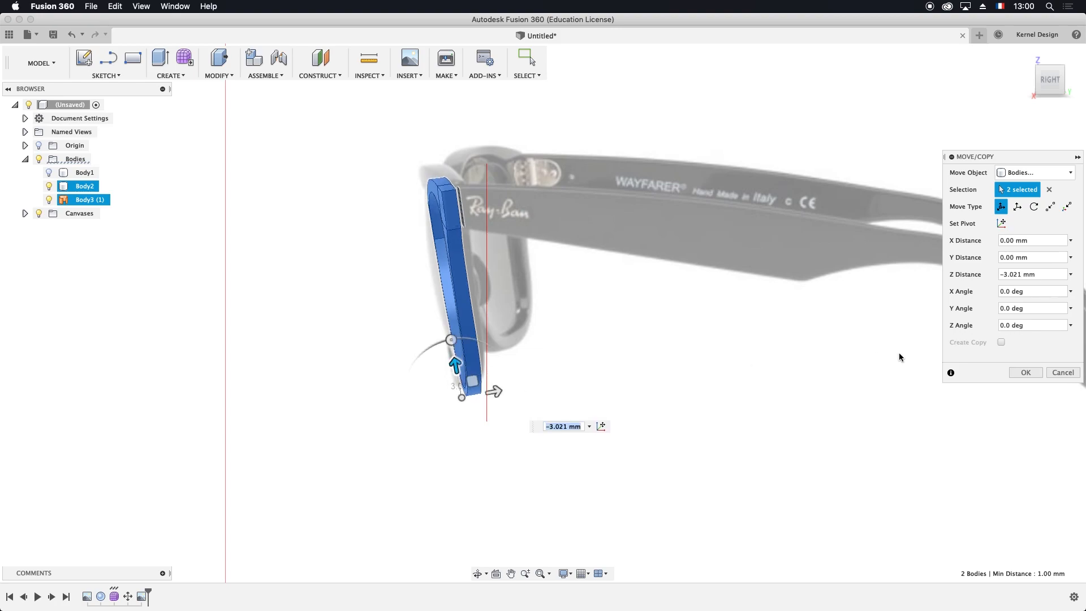
pyautogui.click(1027, 372)
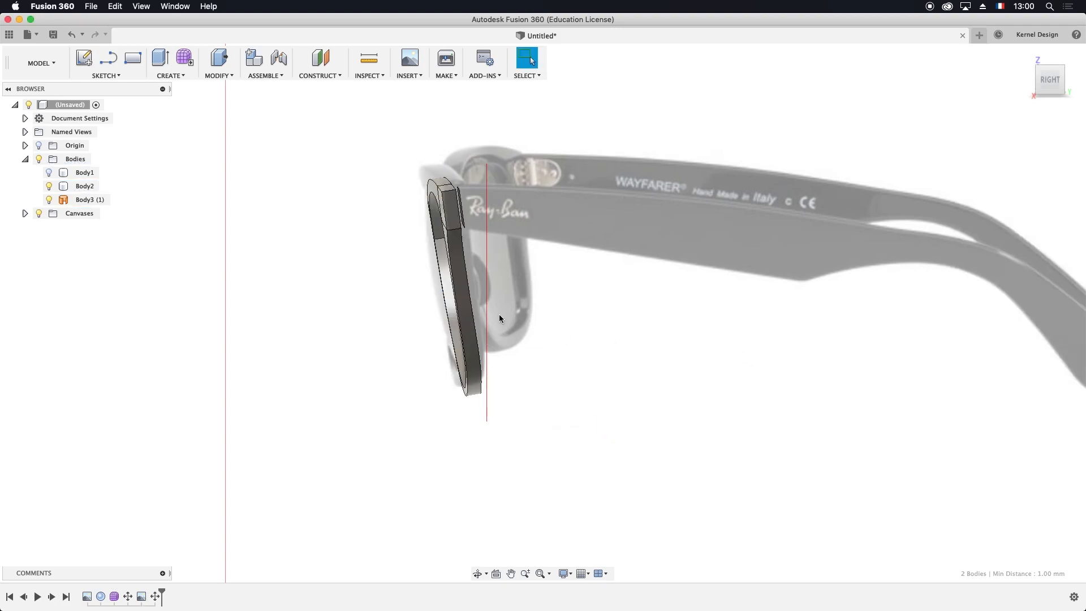
# Hide the Lunette face canvas, leaving the lunette profil canvas shown with the frame
pyautogui.moveTo(589, 289); pyautogui.dragTo(550, 237, button='middle')
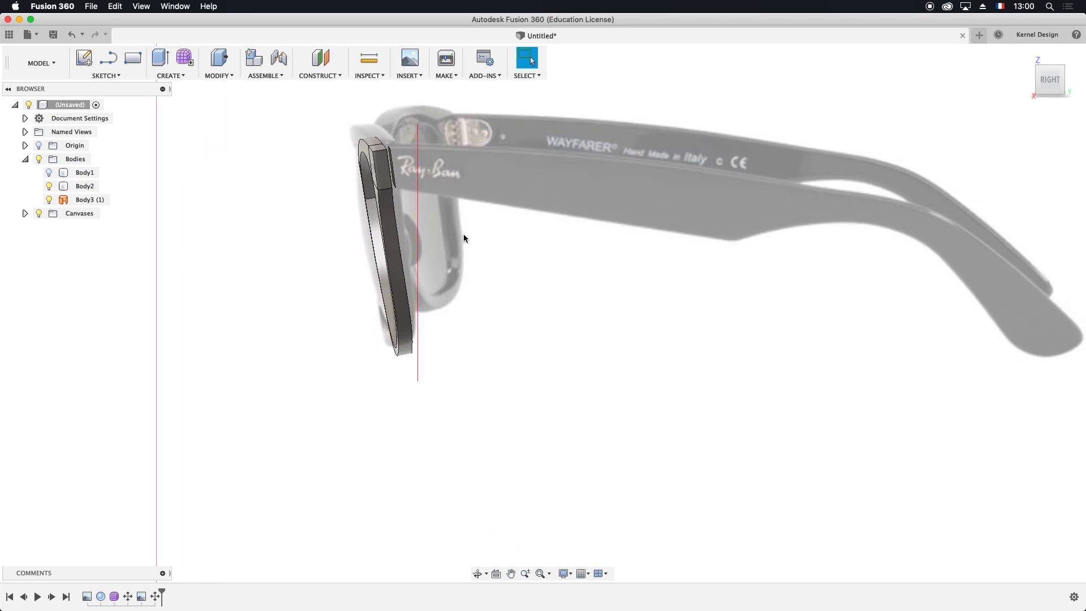
pyautogui.keyDown('shift'); pyautogui.moveTo(440, 222); pyautogui.dragTo(362, 226, button='middle'); pyautogui.keyUp('shift')
pyautogui.click(25, 214)
pyautogui.click(49, 227)
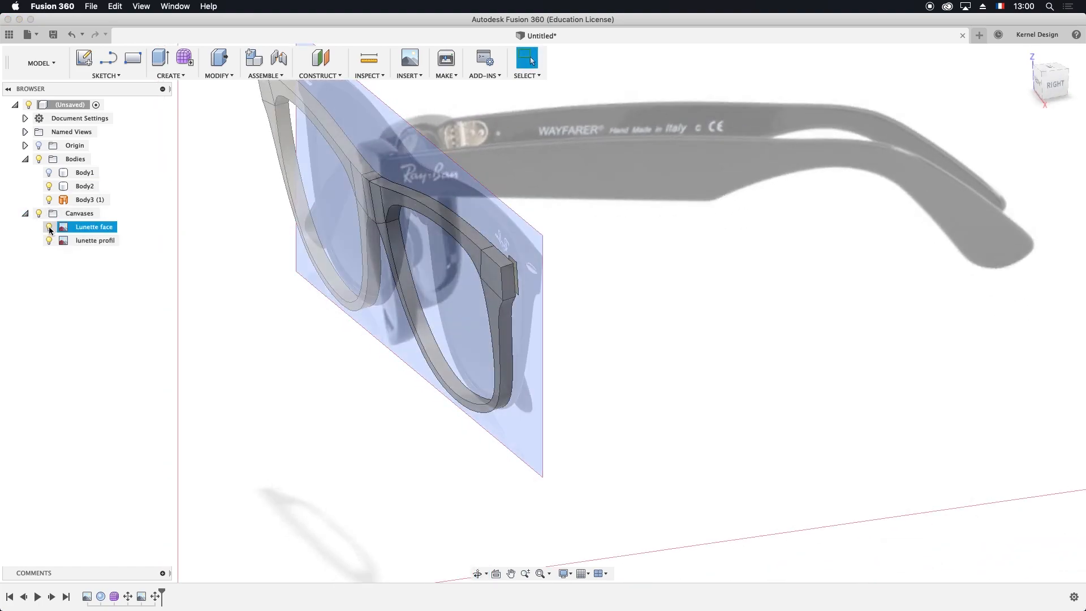
pyautogui.click(48, 227)
pyautogui.scroll(-8, 498, 314)
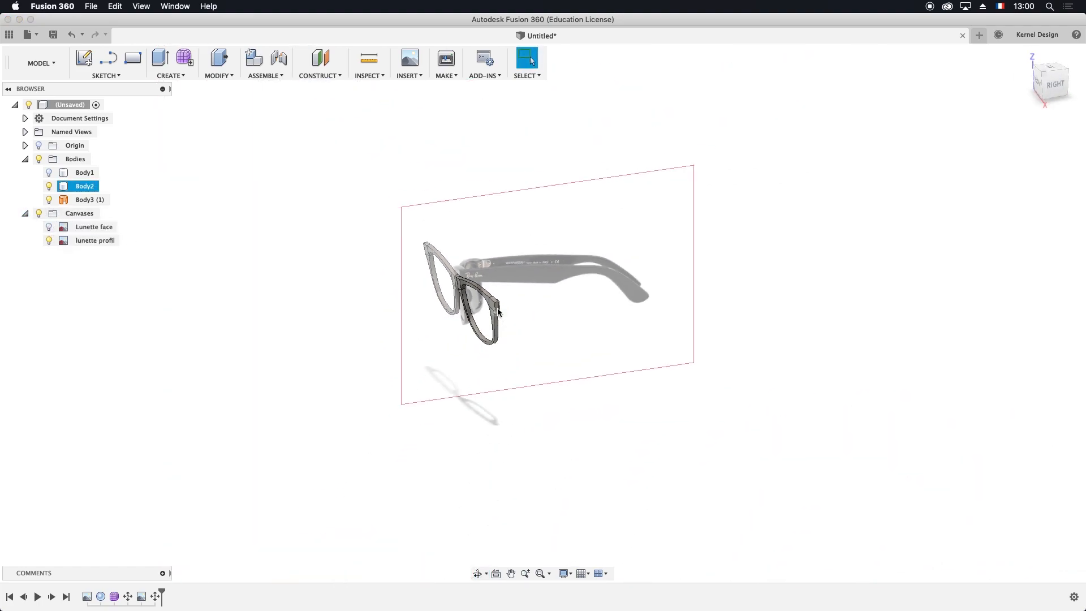
pyautogui.keyDown('shift'); pyautogui.moveTo(498, 313); pyautogui.dragTo(516, 317, button='middle'); pyautogui.keyUp('shift')
pyautogui.press('Escape')
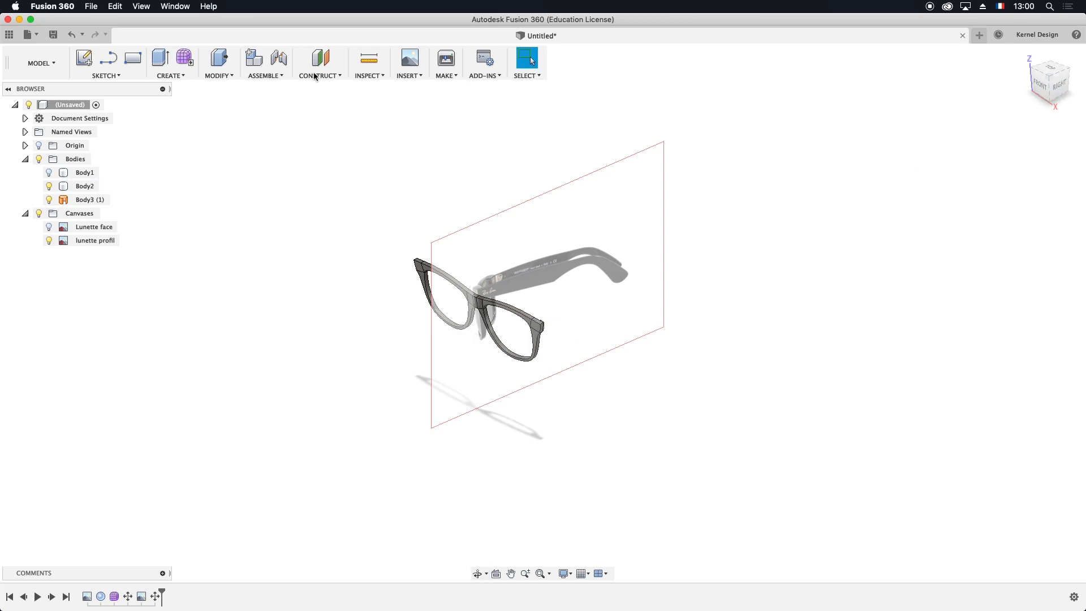
# Start a sketch on the horizontal origin plane and draw a line about 7.4 mm straight forward from the frame's outer hinge corner
pyautogui.click(84, 57)
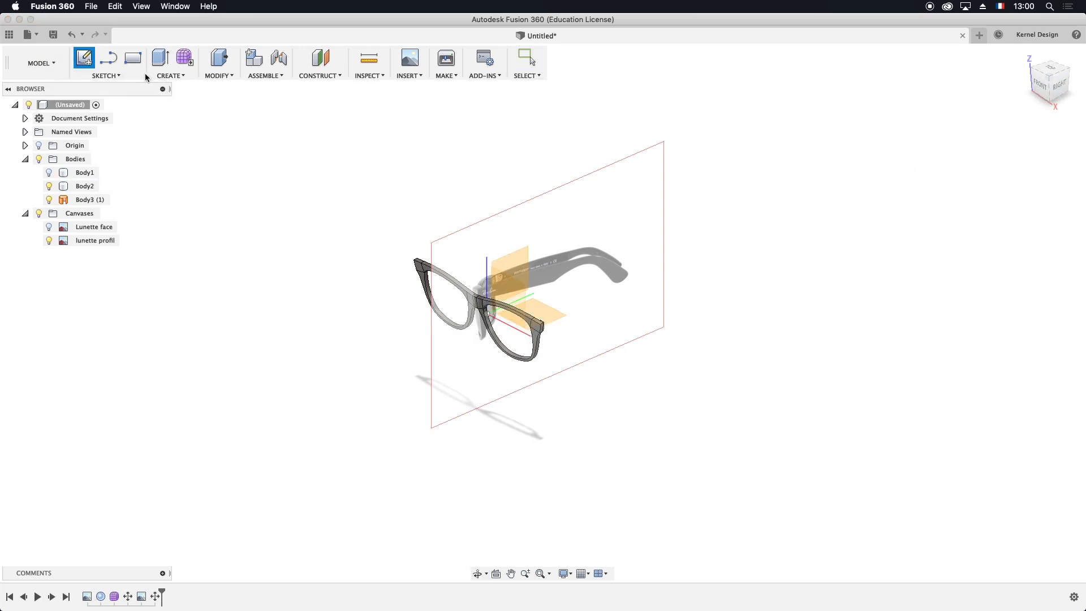
pyautogui.click(552, 314)
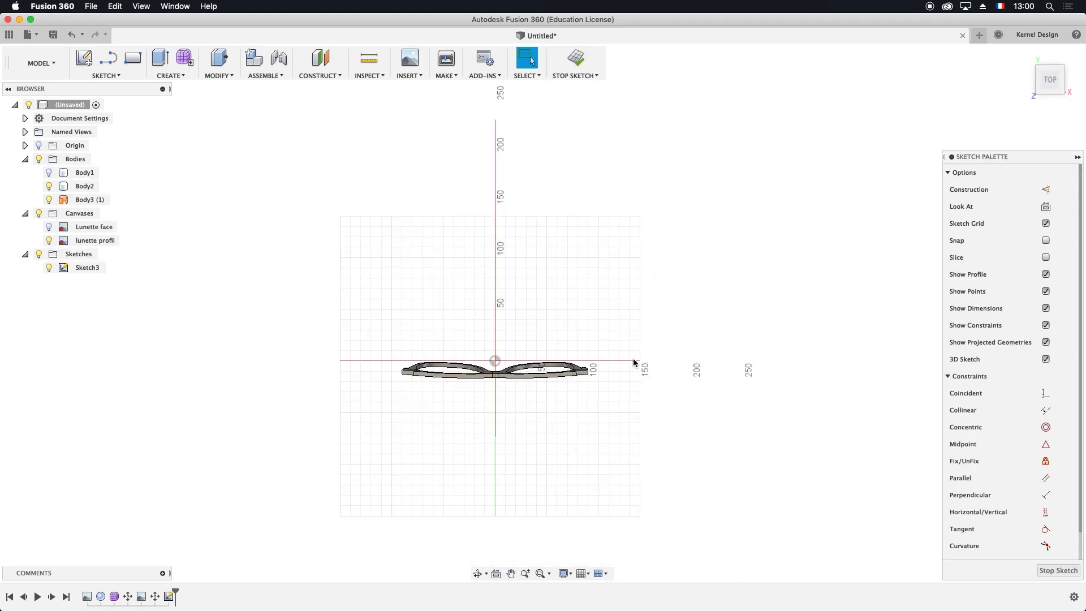
pyautogui.click(109, 57)
pyautogui.scroll(10, 578, 387)
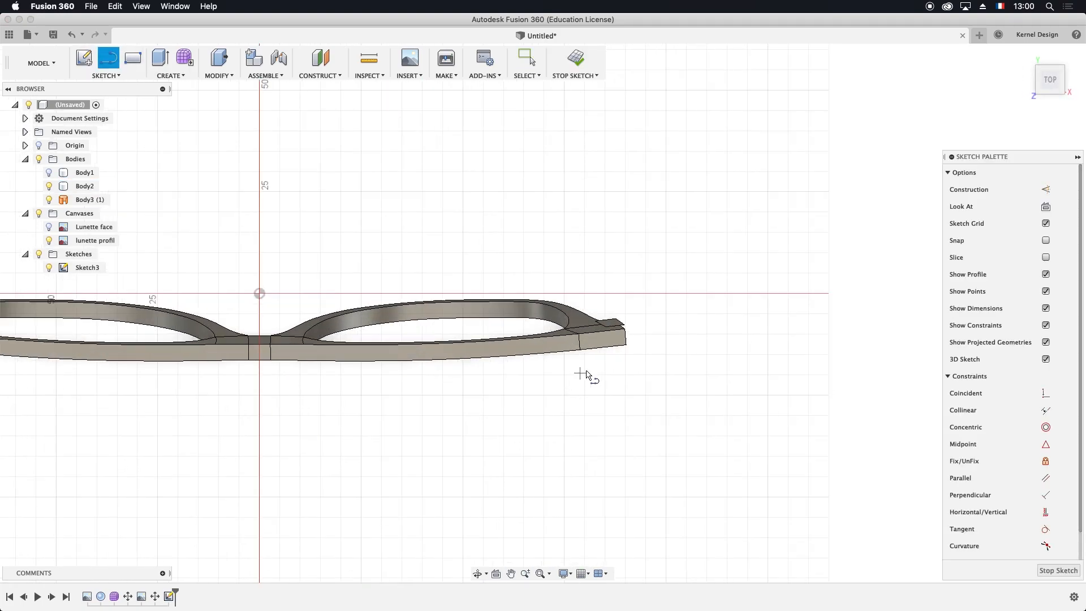
pyautogui.scroll(5, 635, 319)
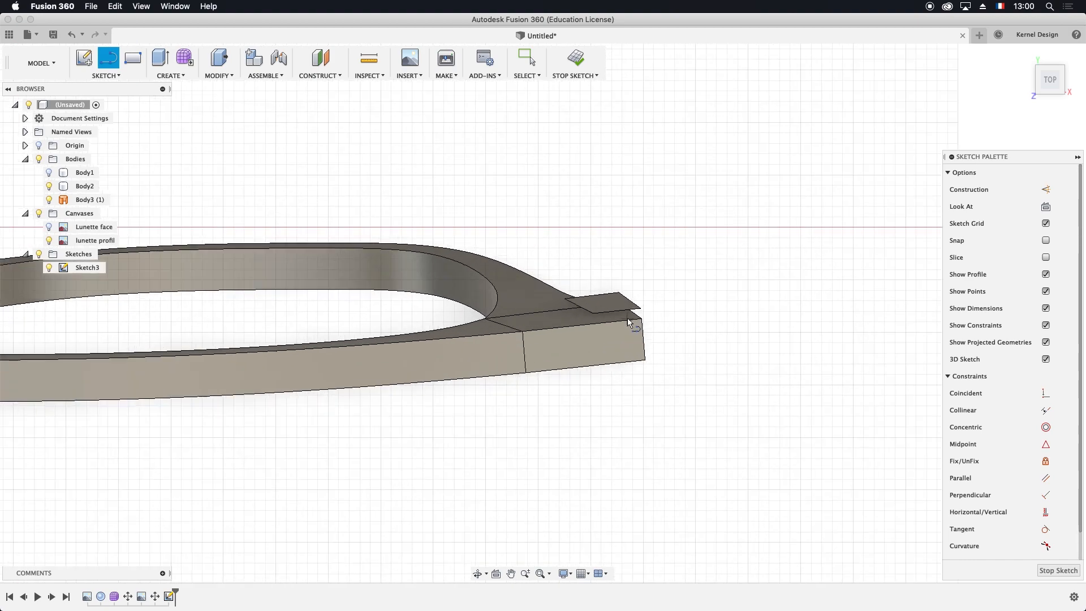
pyautogui.scroll(5, 651, 304)
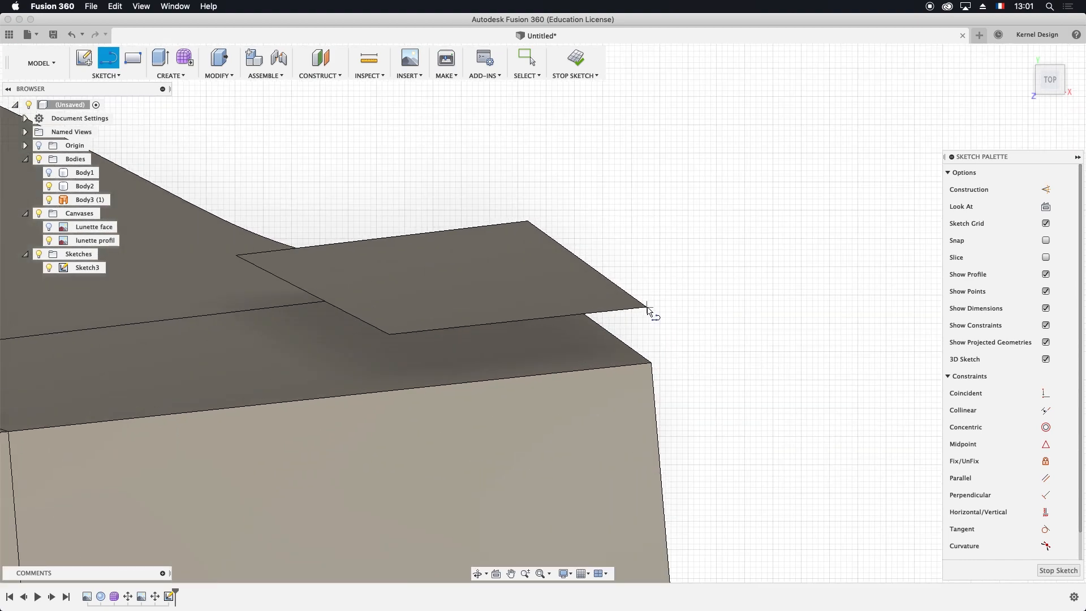
pyautogui.click(647, 307)
pyautogui.scroll(-8, 649, 447)
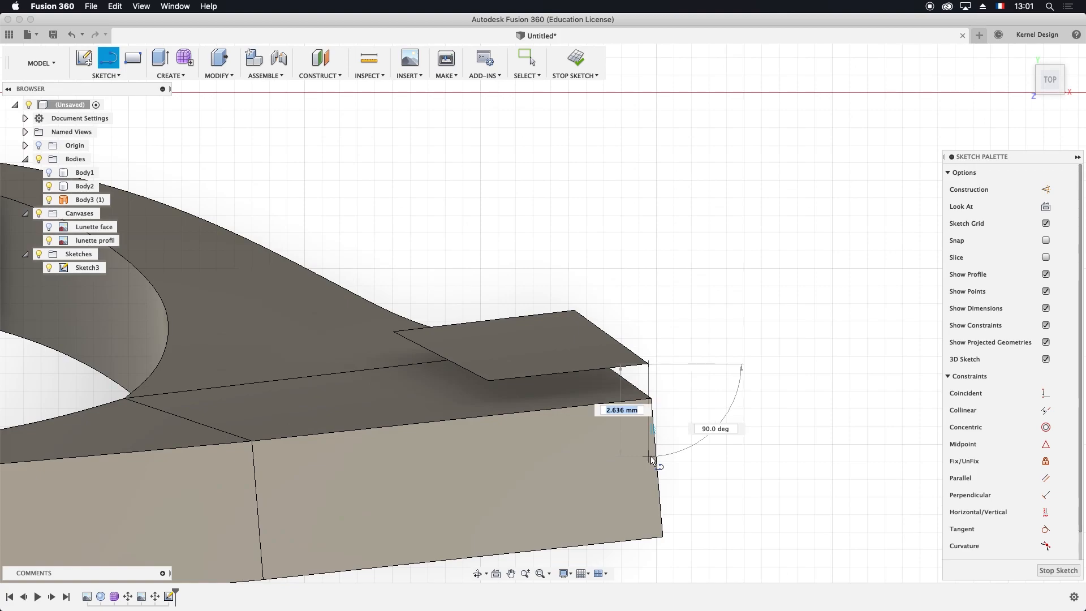
pyautogui.scroll(-3, 640, 480)
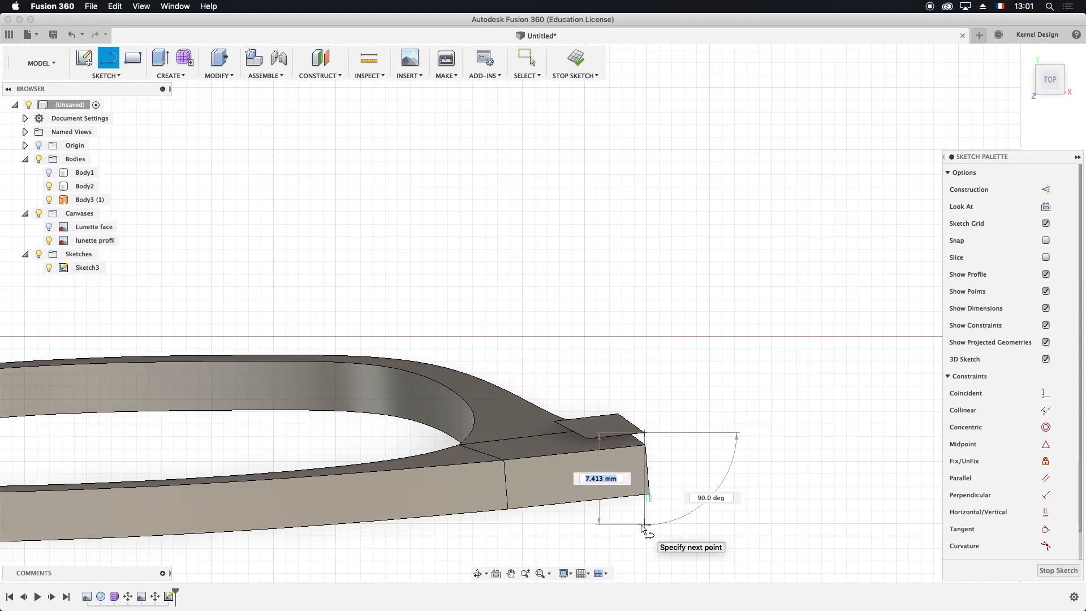
pyautogui.scroll(-8, 622, 509)
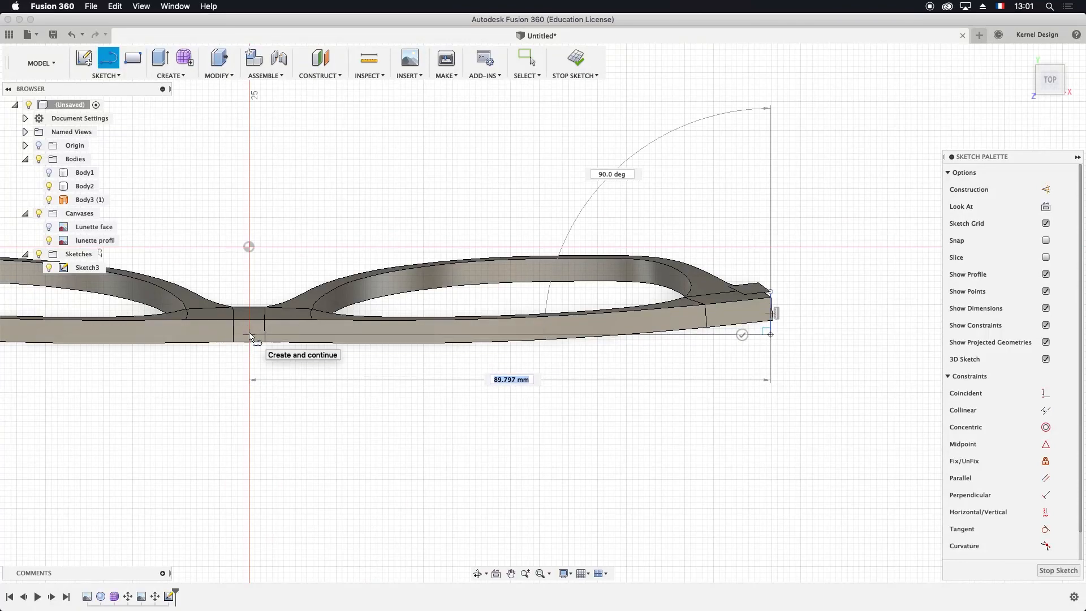
# Draw a line about 90 mm long from the short line's front end across to the frame's centre axis
pyautogui.click(249, 334)
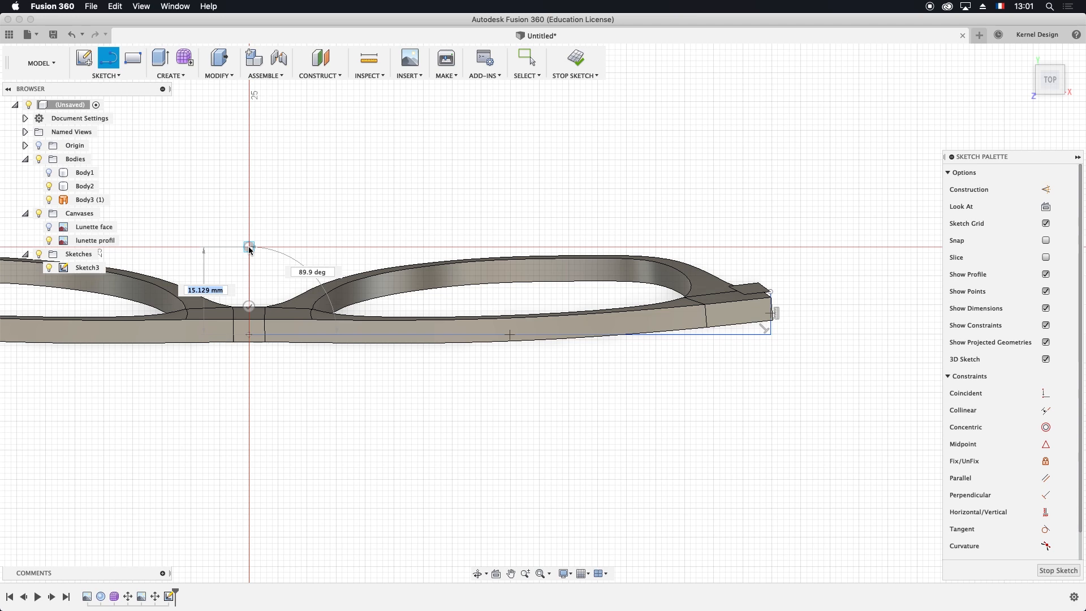
pyautogui.press('Escape')
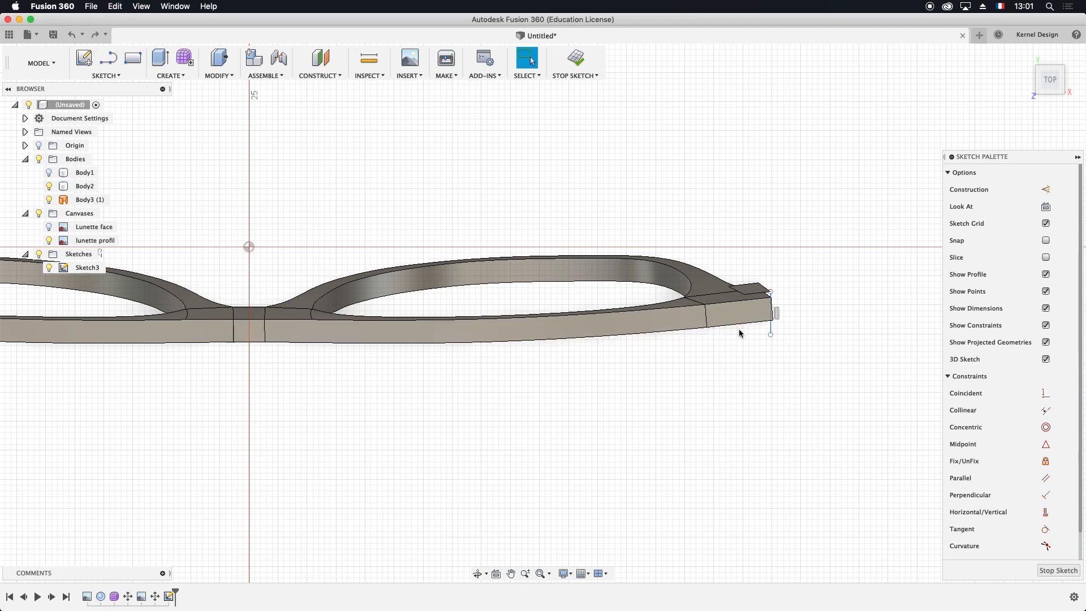
pyautogui.press('s')
pyautogui.click(771, 335)
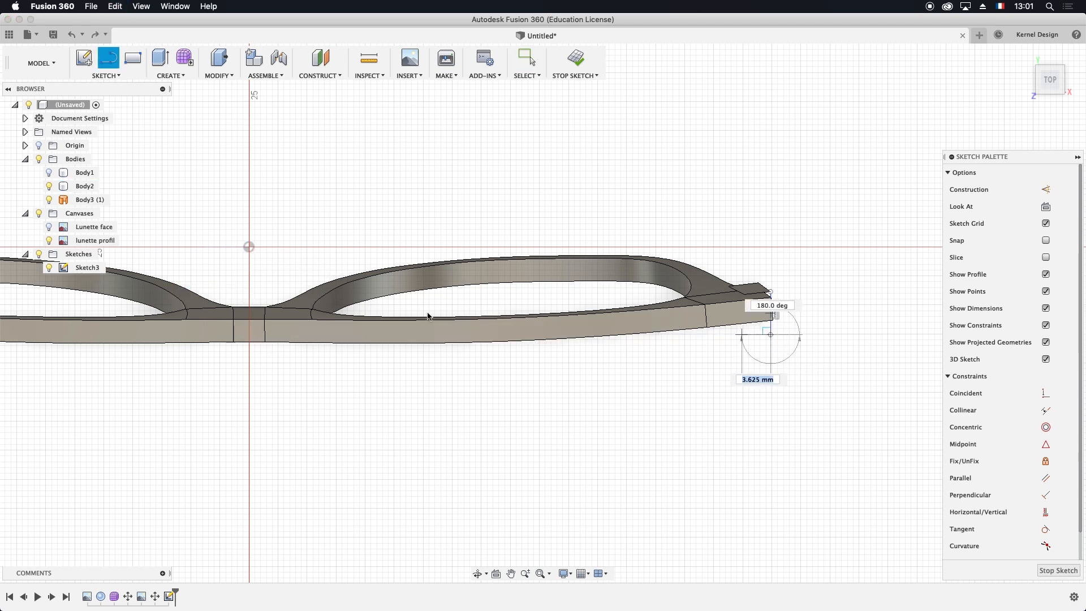
pyautogui.click(249, 335)
# Continue with a straight line backward along the centre axis to about the 500 mm grid mark
pyautogui.scroll(-5, 245, 165)
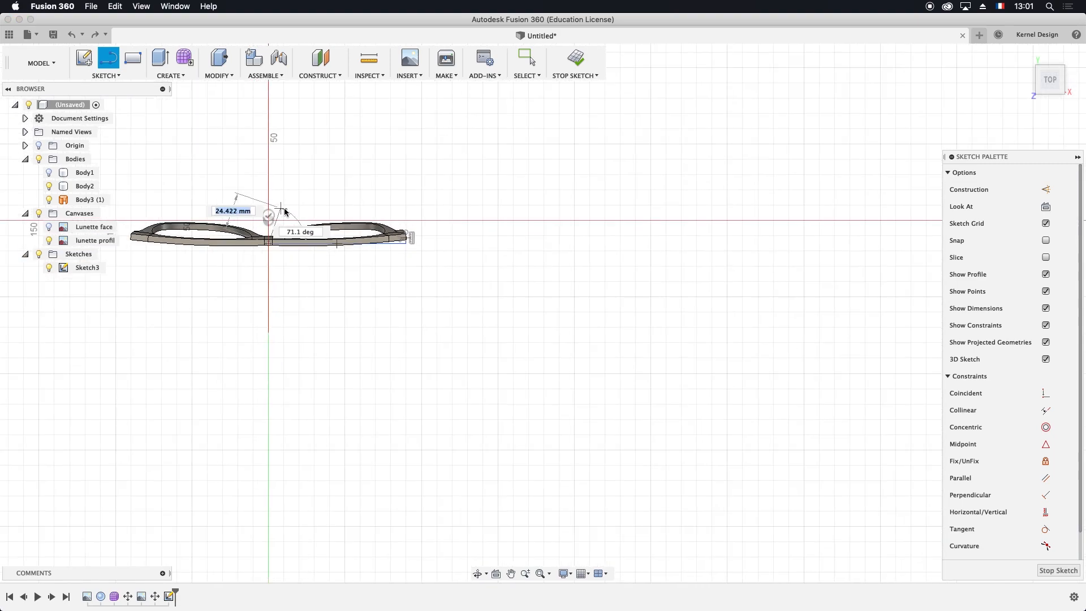
pyautogui.moveTo(359, 139); pyautogui.dragTo(405, 372, button='middle')
pyautogui.scroll(-5, 365, 254)
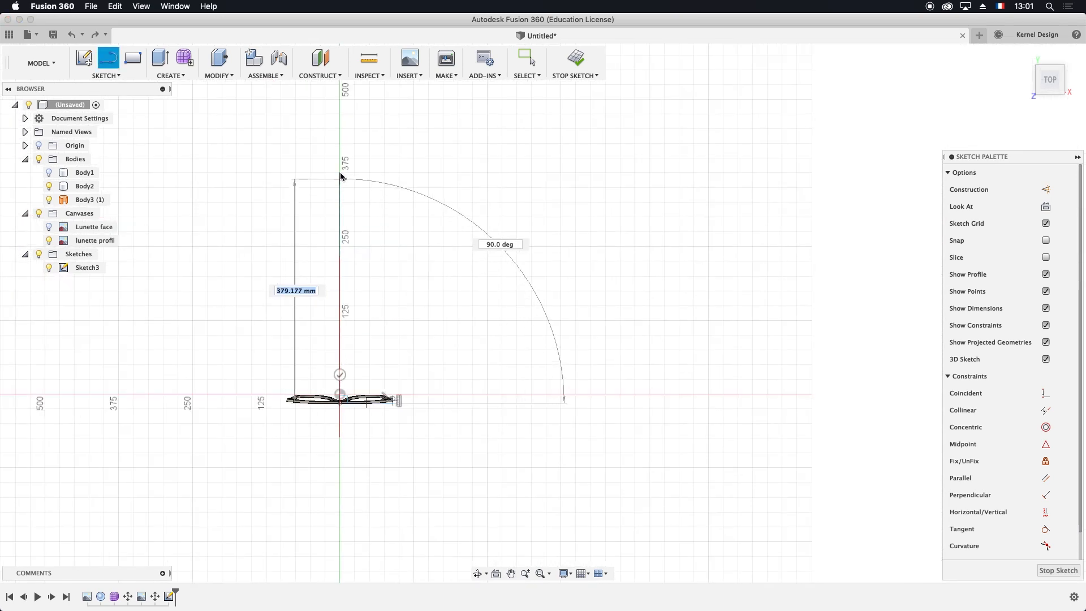
pyautogui.press('Escape')
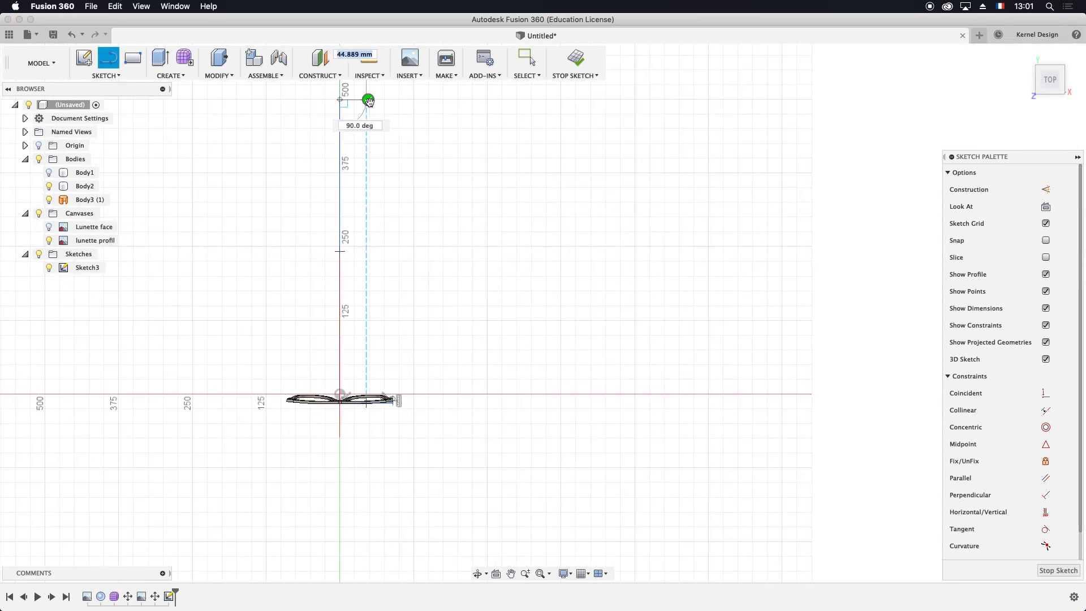
# Draw a fit point spline from the frame's outer hinge corner, curving inward through one middle point to the centre axis just beyond 750 mm
pyautogui.click(107, 75)
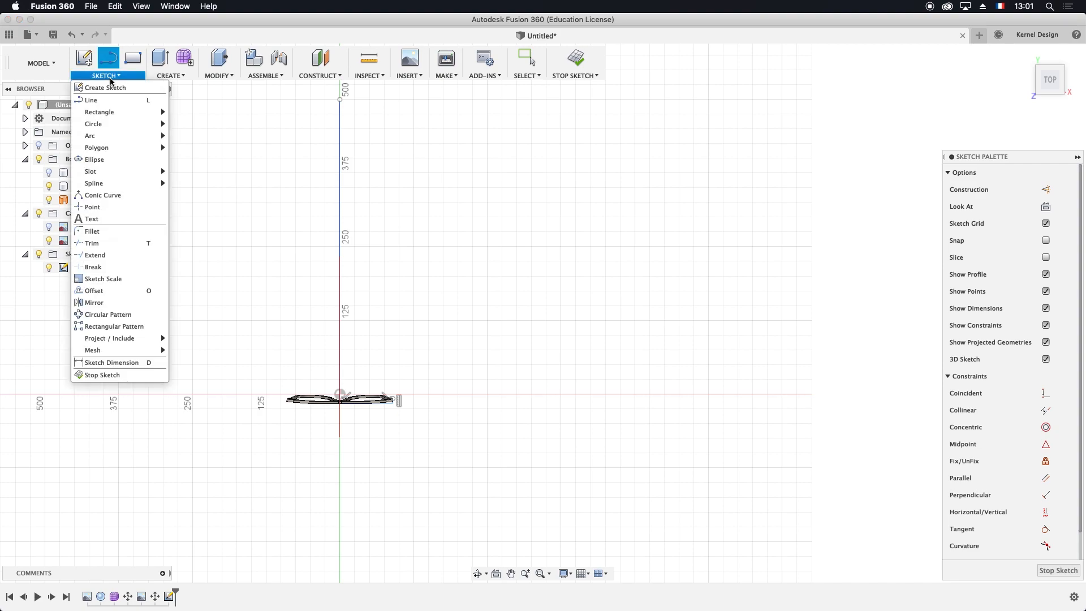
pyautogui.moveTo(113, 181)
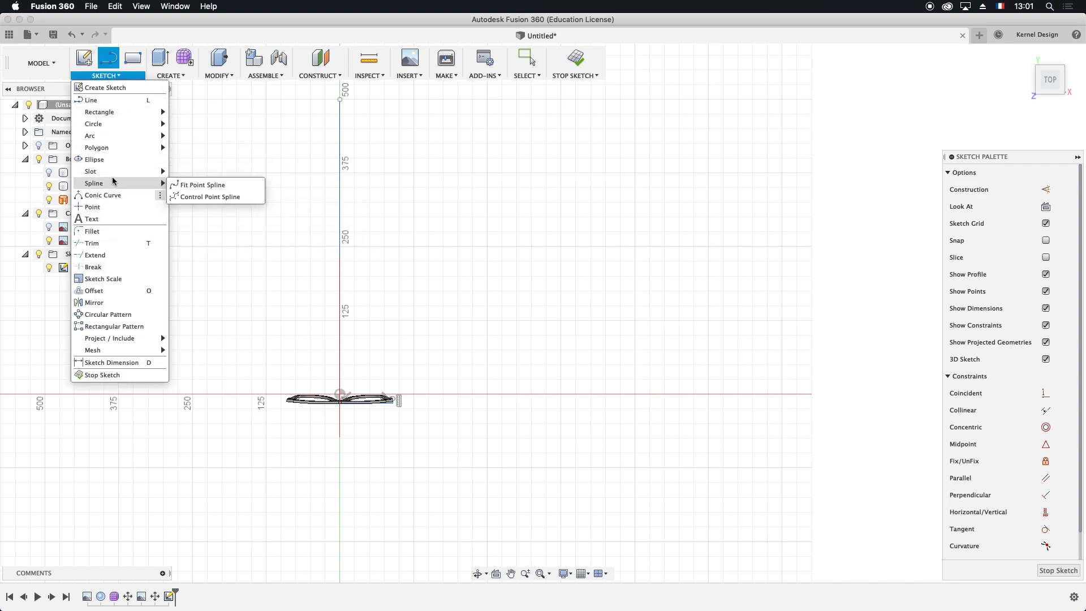
pyautogui.click(192, 186)
pyautogui.click(395, 398)
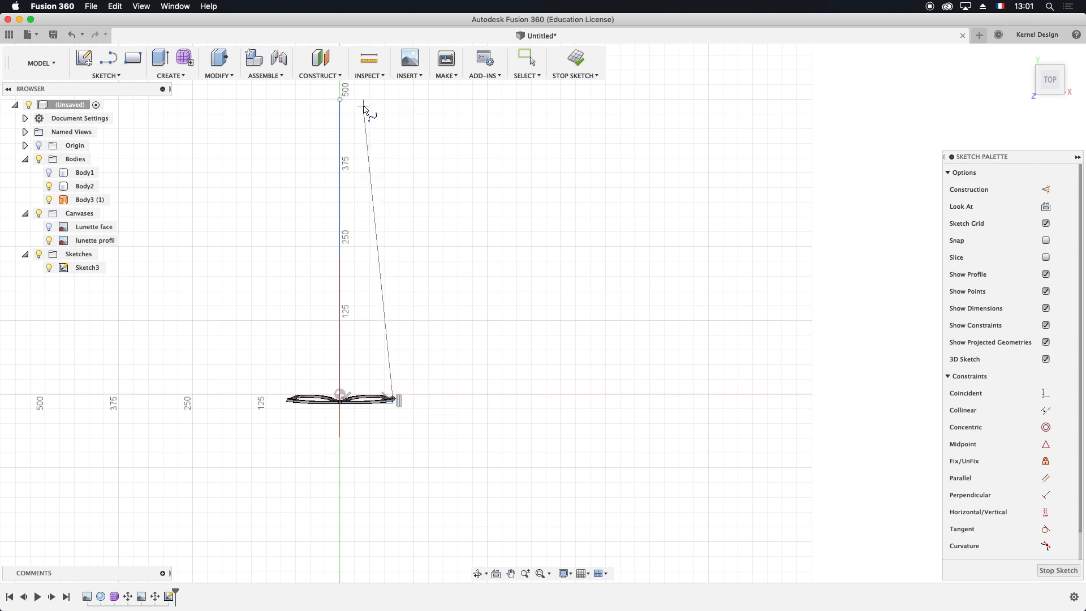
pyautogui.click(382, 147)
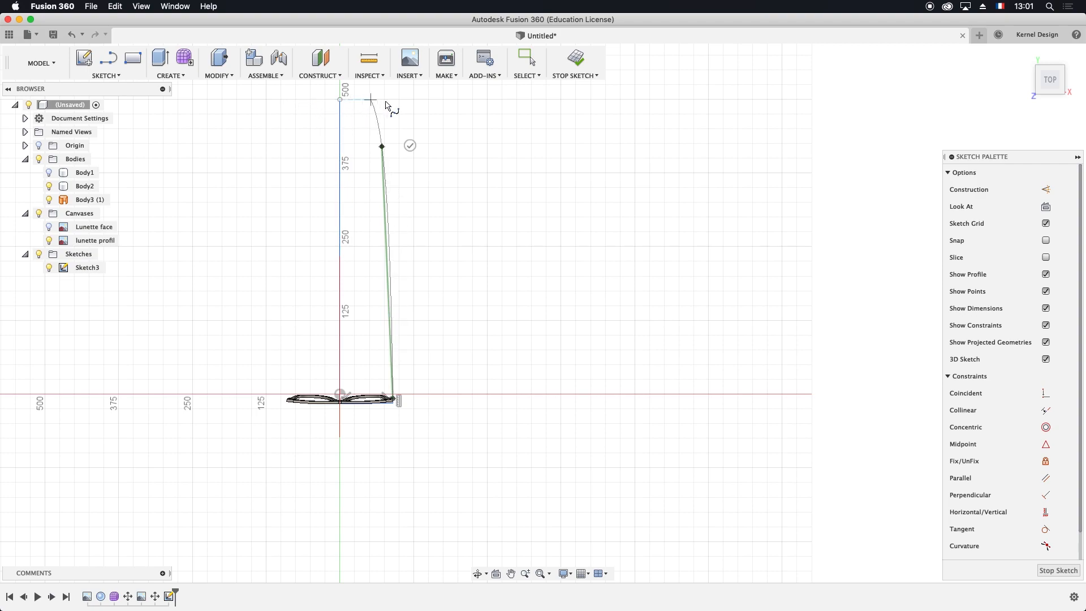
pyautogui.moveTo(410, 206)
pyautogui.mouseDown(button='middle')
pyautogui.moveTo(474, 270)
pyautogui.moveTo(503, 271)
pyautogui.mouseUp(button='middle')
pyautogui.scroll(-3, 494, 273)
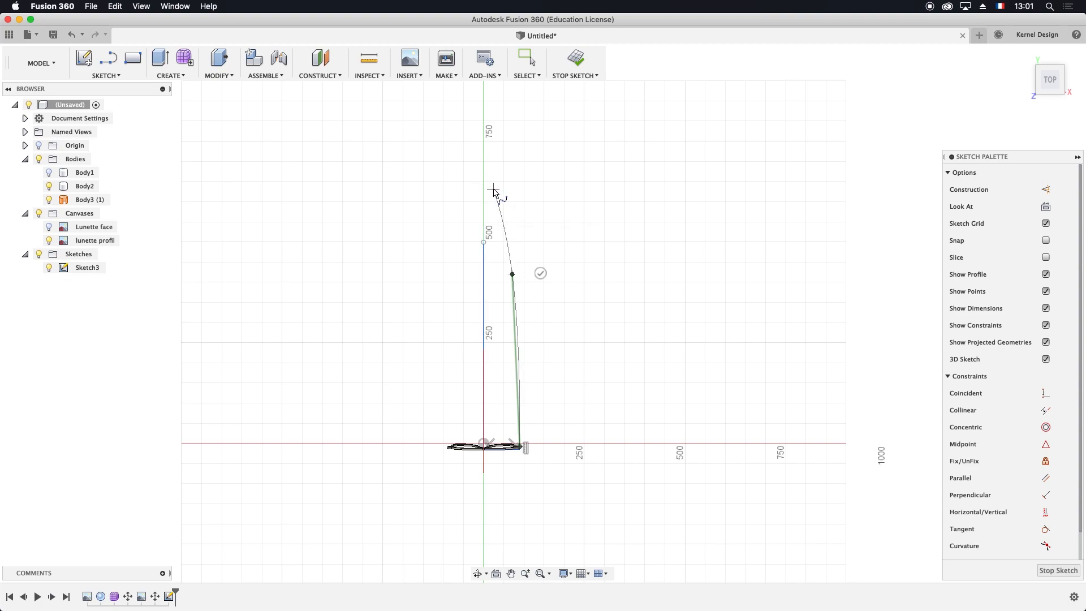
pyautogui.click(493, 191)
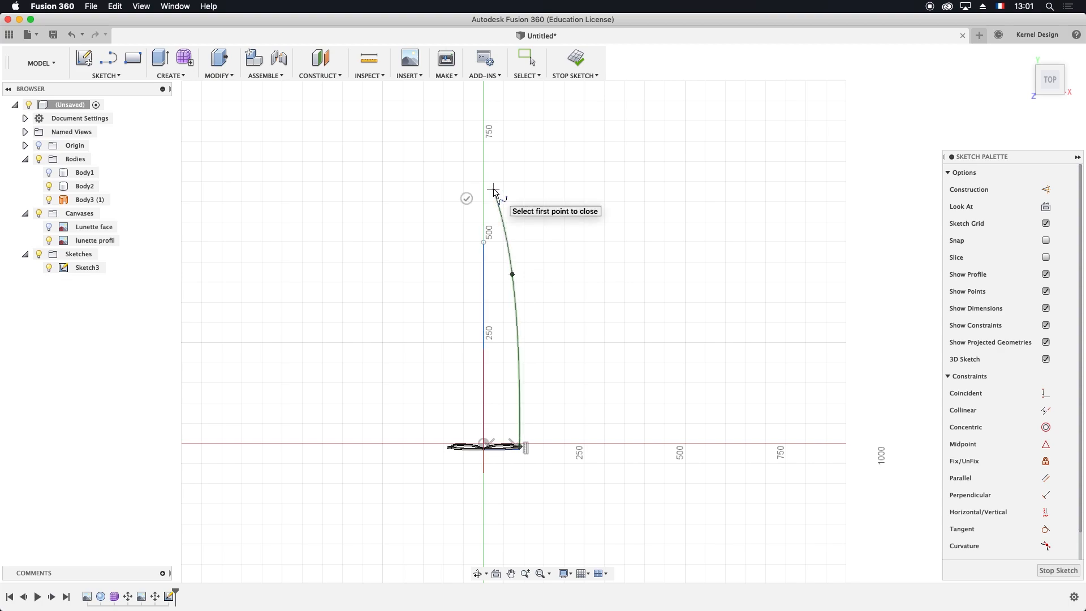
pyautogui.press('super+z')
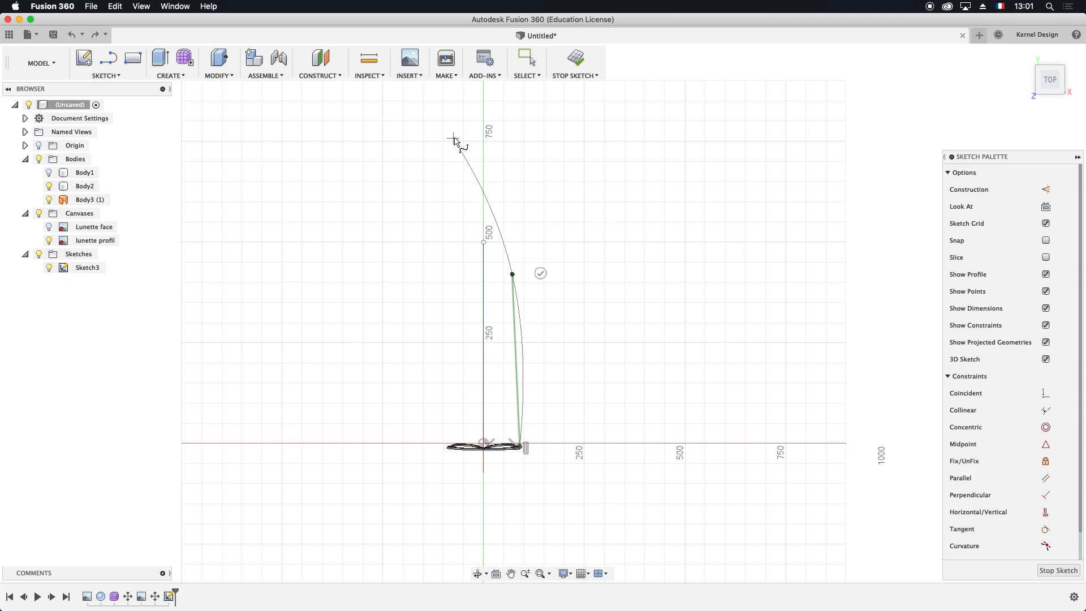
pyautogui.click(484, 130)
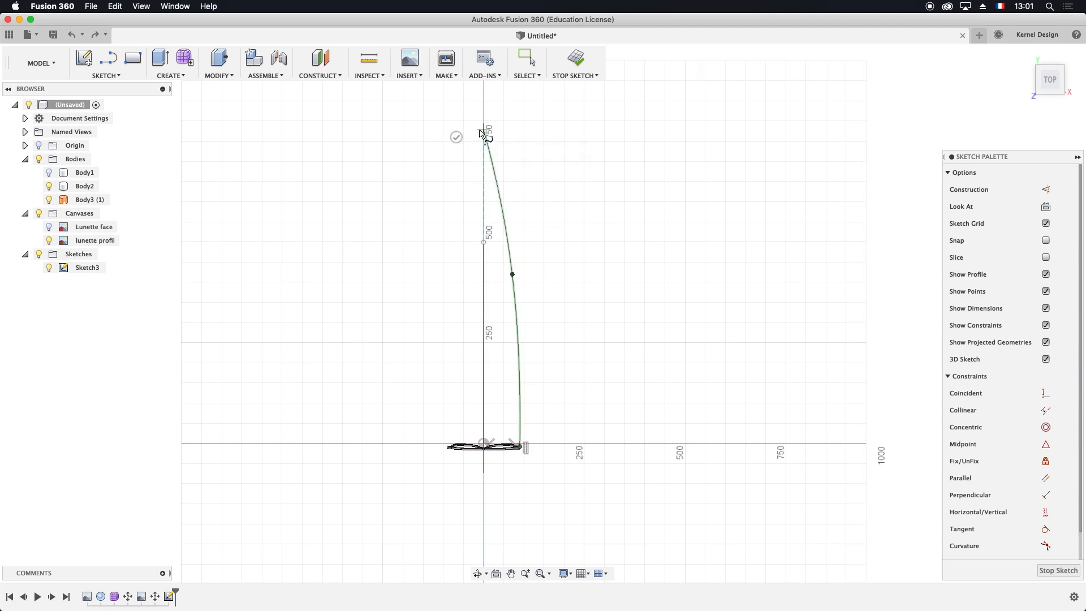
pyautogui.click(456, 137)
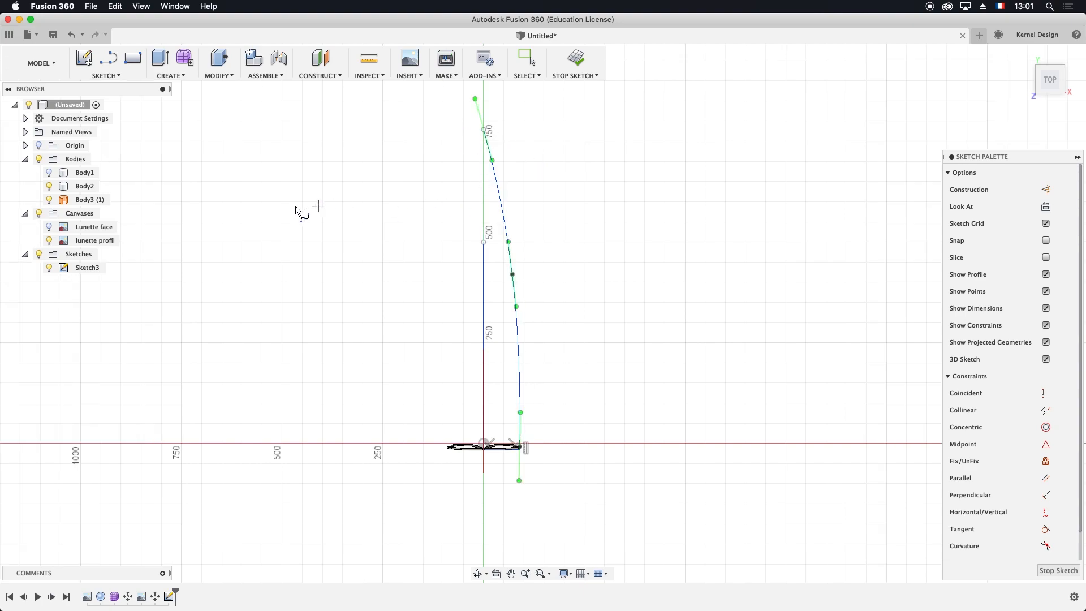
# Draw a crossing line from the centre axis line past the spline, just behind the temple tip, to close the profile
pyautogui.click(108, 58)
pyautogui.moveTo(526, 320)
pyautogui.keyDown('shift'); pyautogui.mouseDown(button='middle')
pyautogui.moveTo(514, 337)
pyautogui.moveTo(487, 313)
pyautogui.moveTo(533, 340)
pyautogui.moveTo(522, 260)
pyautogui.mouseUp(button='middle'); pyautogui.keyUp('shift')
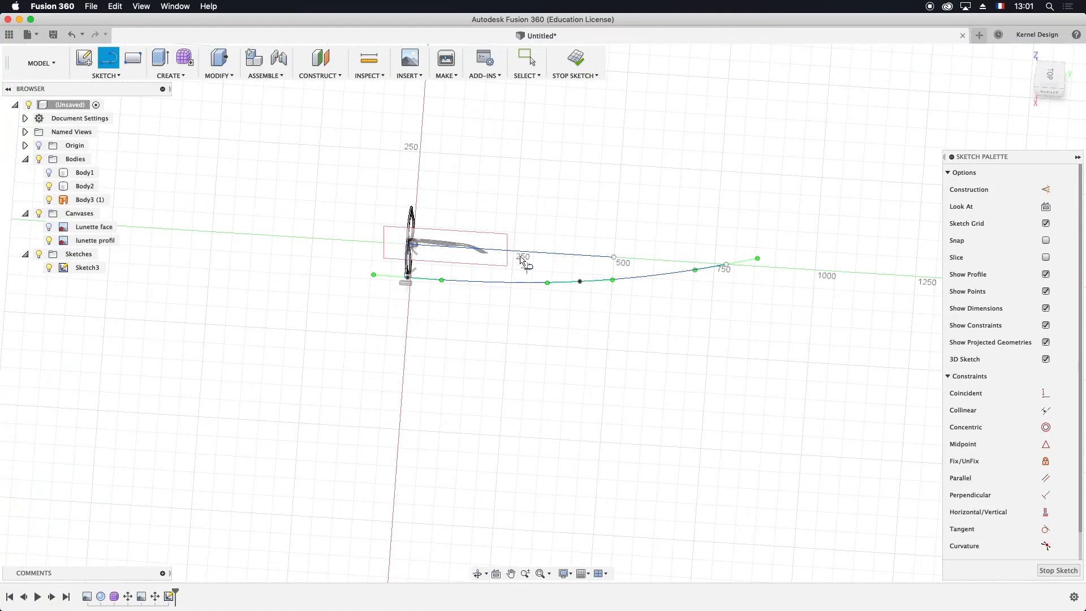
pyautogui.click(503, 252)
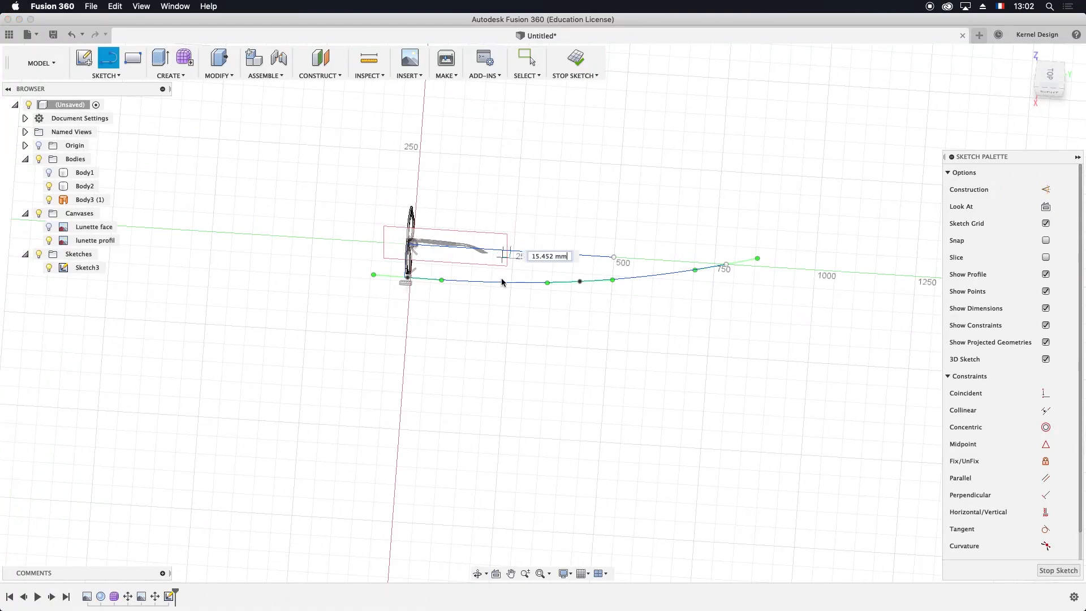
pyautogui.click(497, 310)
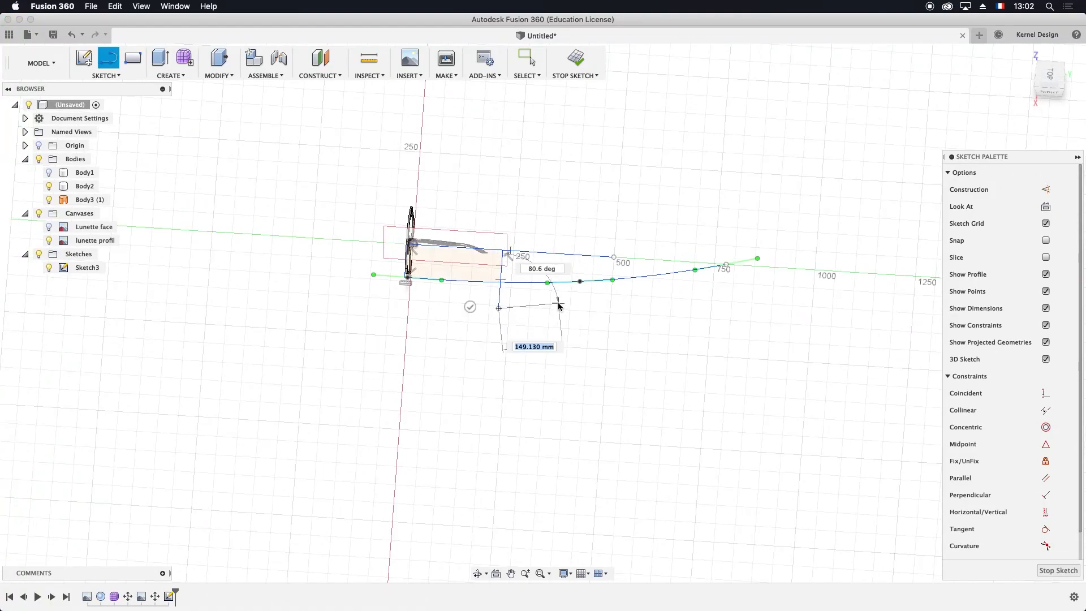
pyautogui.press('Escape')
# Extrude the closed profile in Two Sides, 78.82 mm on side 1 and 47.855 mm on side 2, enclosing the temple image
pyautogui.keyDown('shift'); pyautogui.moveTo(450, 363); pyautogui.dragTo(497, 334, button='middle'); pyautogui.keyUp('shift')
pyautogui.keyDown('shift'); pyautogui.moveTo(497, 335); pyautogui.dragTo(501, 334); pyautogui.keyUp('shift')
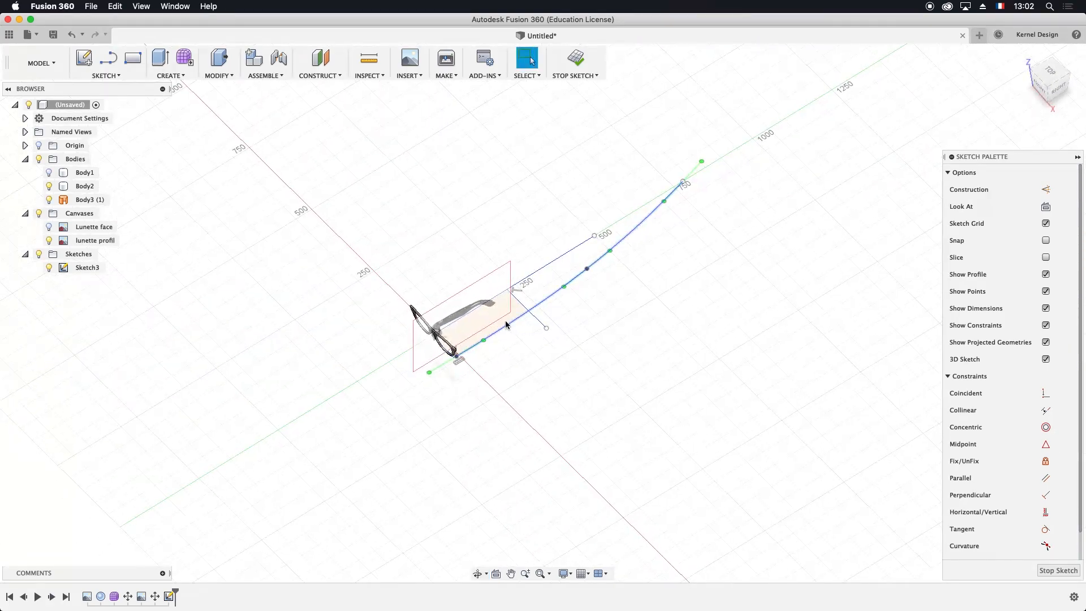
pyautogui.keyDown('shift'); pyautogui.moveTo(567, 394); pyautogui.dragTo(538, 332, button='middle'); pyautogui.keyUp('shift')
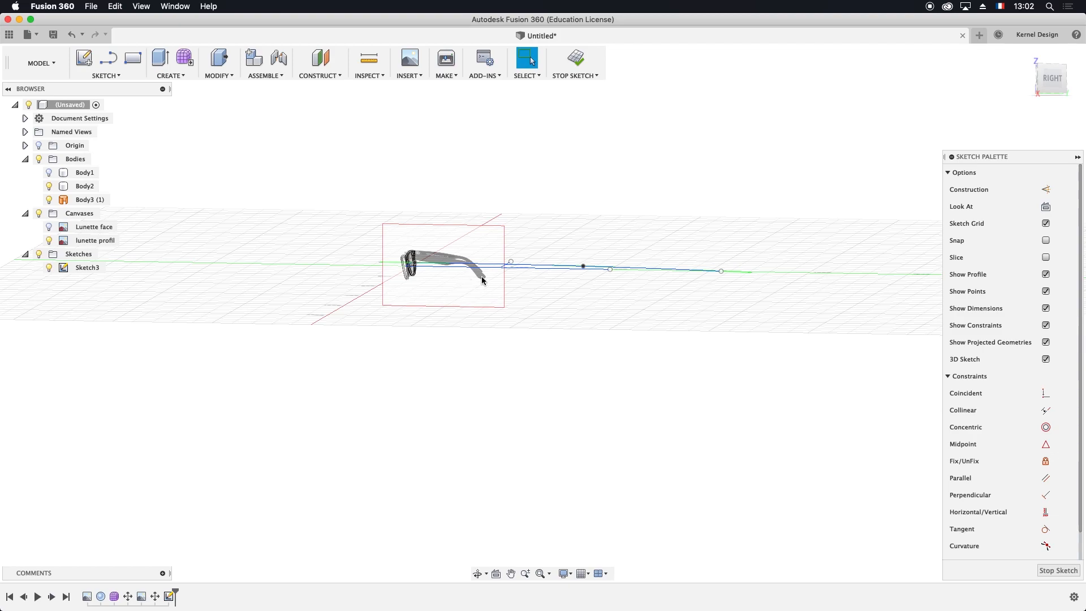
pyautogui.moveTo(464, 280)
pyautogui.keyDown('shift'); pyautogui.mouseDown(button='middle')
pyautogui.moveTo(477, 300)
pyautogui.moveTo(485, 281)
pyautogui.mouseUp(button='middle'); pyautogui.keyUp('shift')
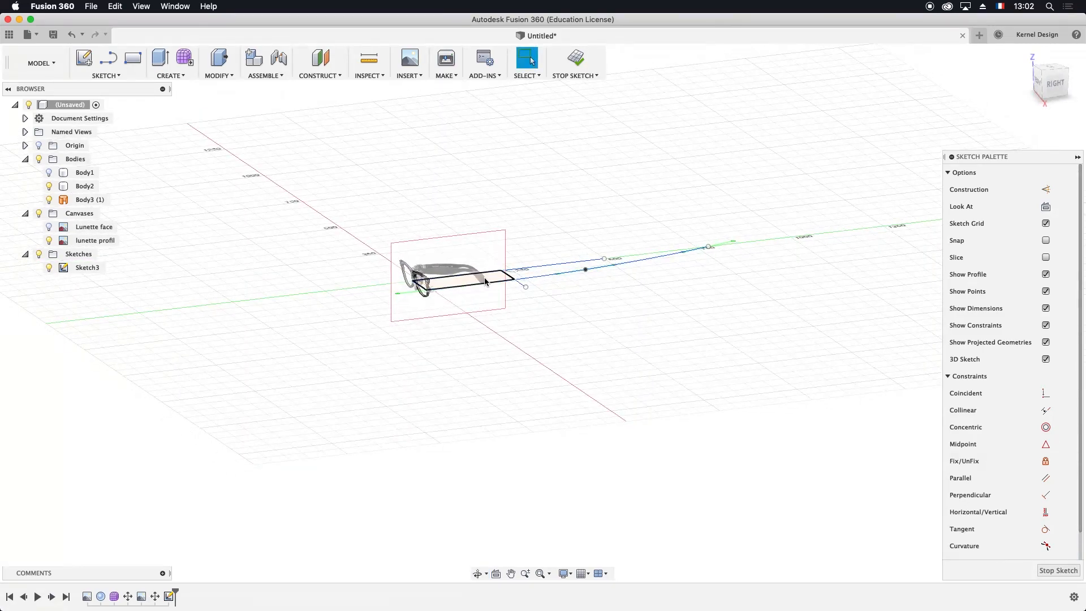
pyautogui.click(489, 281)
pyautogui.click(167, 60)
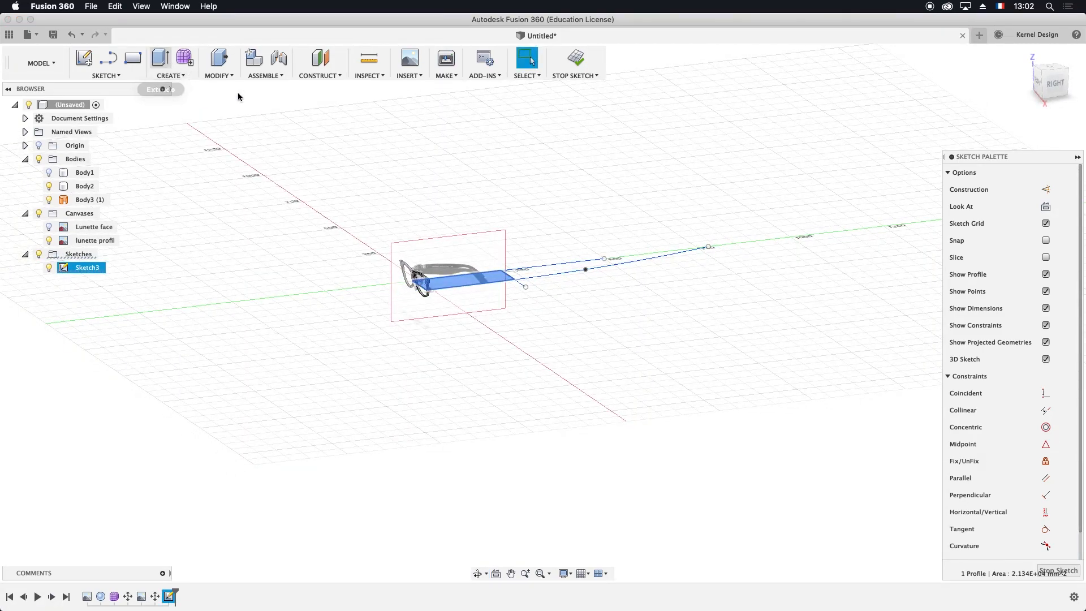
pyautogui.click(1040, 207)
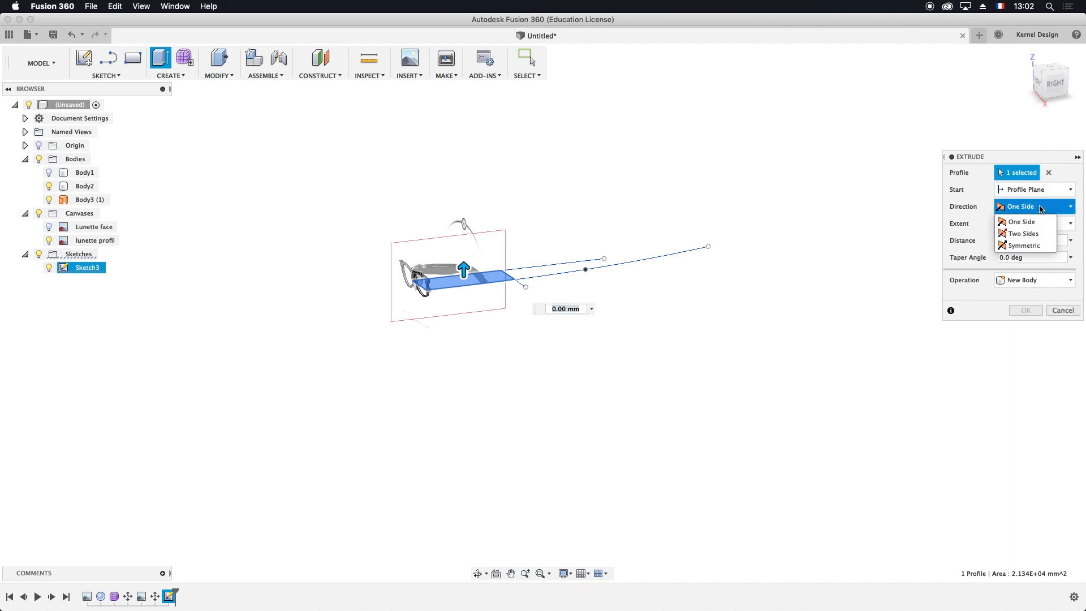
pyautogui.click(1025, 233)
pyautogui.keyDown('shift'); pyautogui.moveTo(506, 324); pyautogui.dragTo(488, 294, button='middle'); pyautogui.keyUp('shift')
pyautogui.moveTo(486, 286); pyautogui.dragTo(487, 303)
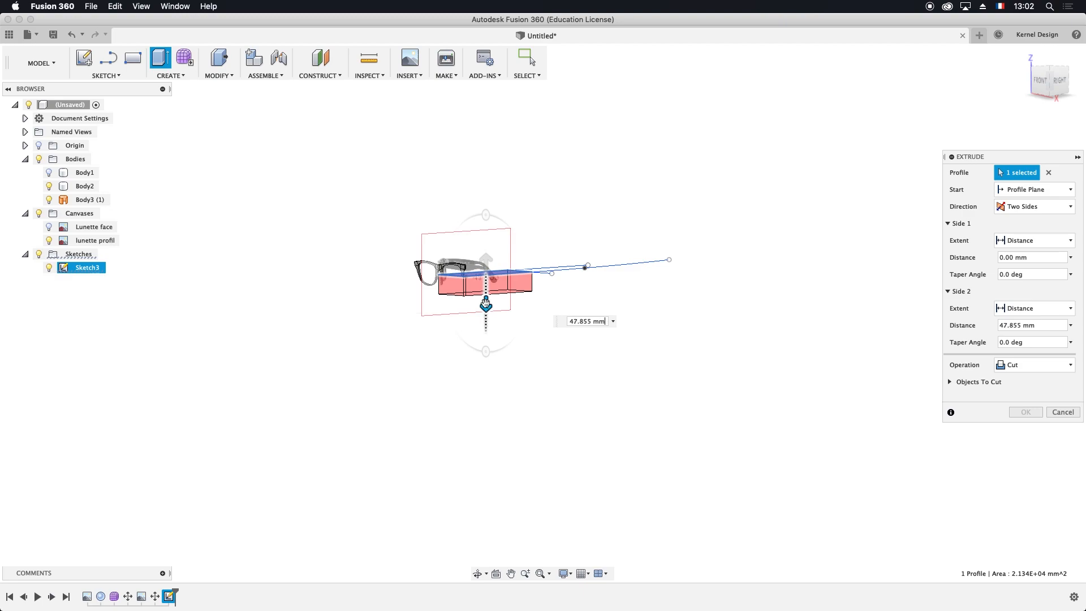
pyautogui.moveTo(486, 262); pyautogui.dragTo(486, 229)
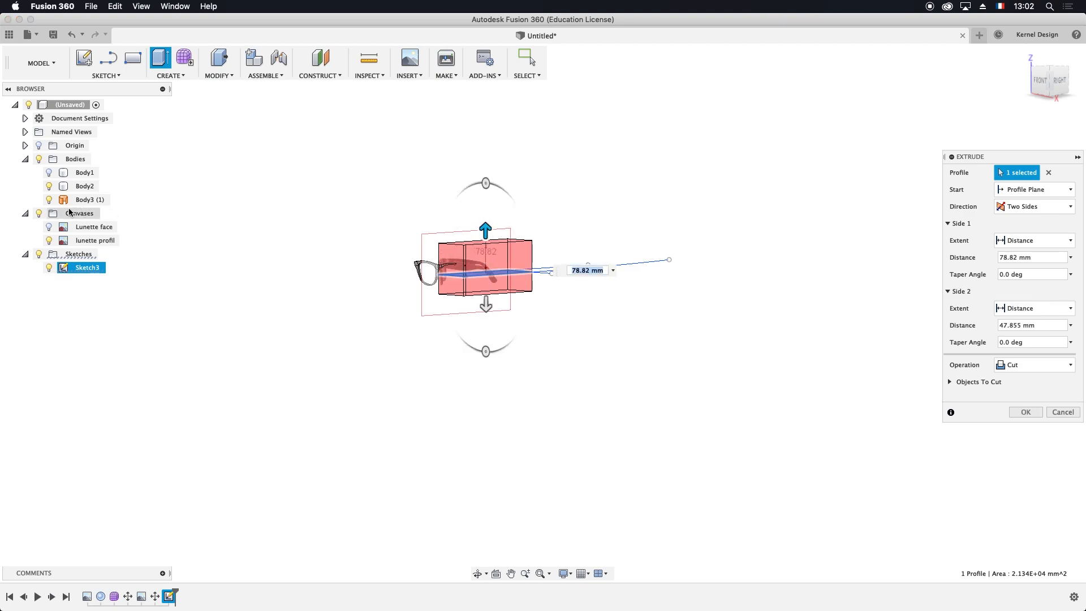
# Hide Body2 and Body3 and finish the two-sided temple extrusion as a new body
pyautogui.click(50, 186)
pyautogui.click(49, 199)
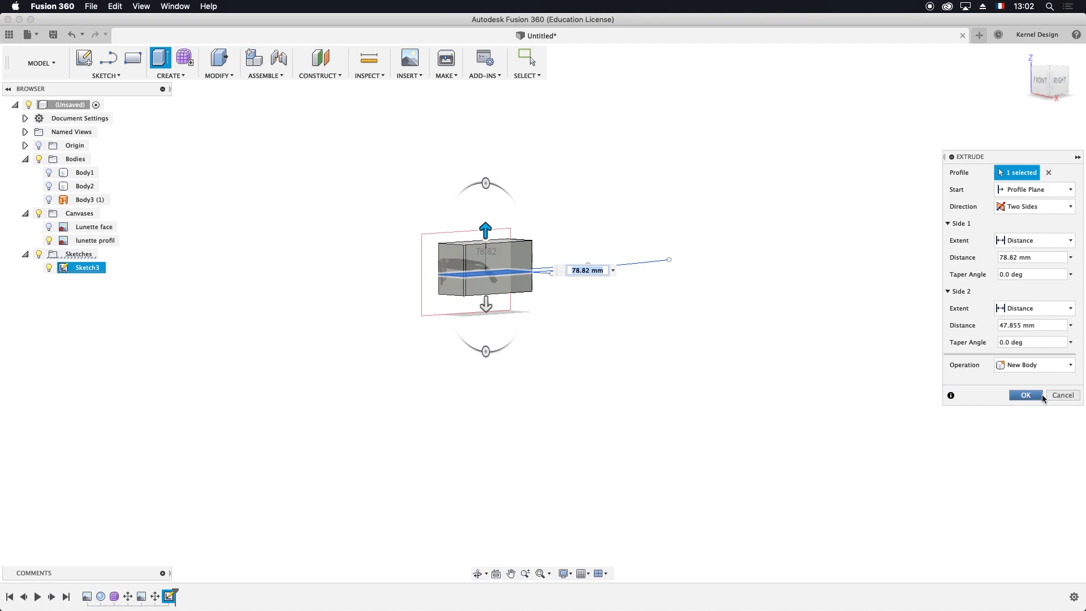
pyautogui.click(1035, 364)
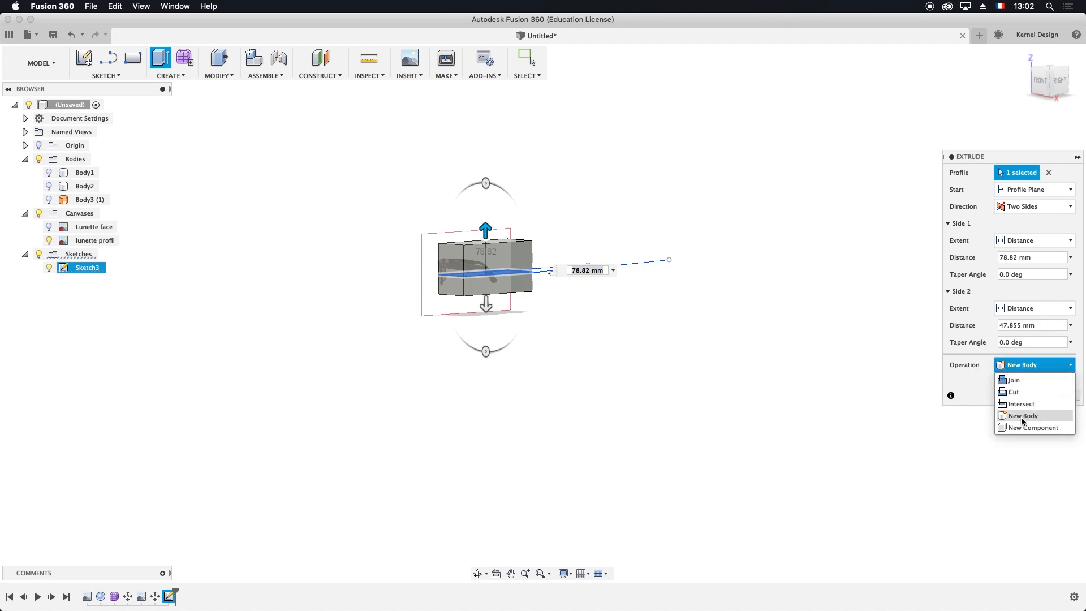
pyautogui.click(1022, 416)
pyautogui.click(1026, 395)
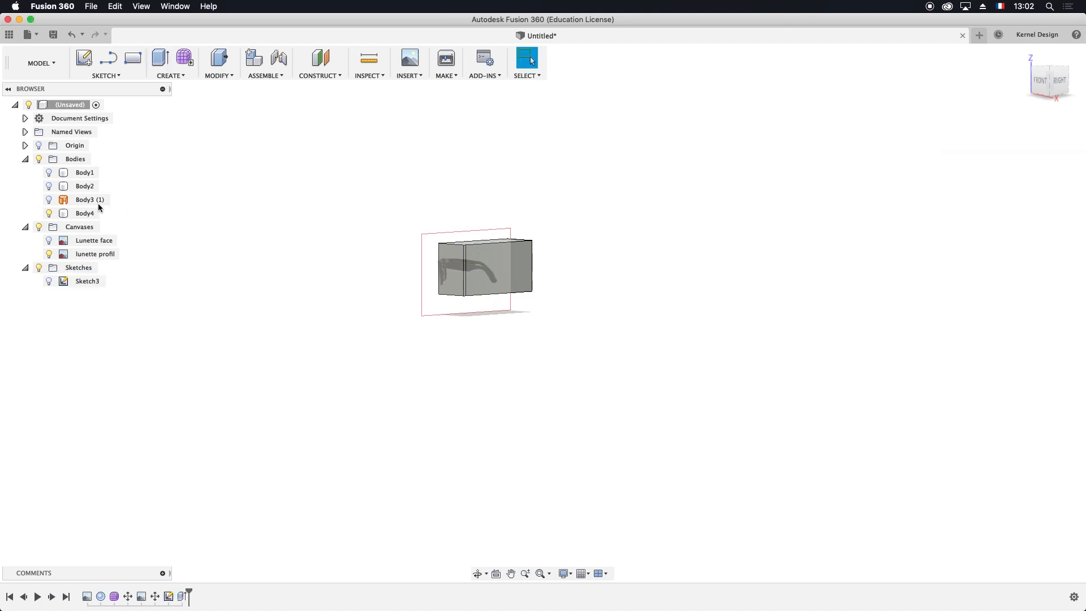
# Examine how the extruded block encloses the temple image and where its outer curved face lies
pyautogui.click(49, 186)
pyautogui.click(82, 214)
pyautogui.keyDown('shift'); pyautogui.moveTo(572, 269); pyautogui.dragTo(541, 310, button='middle'); pyautogui.keyUp('shift')
pyautogui.press('Escape')
pyautogui.press('Escape')
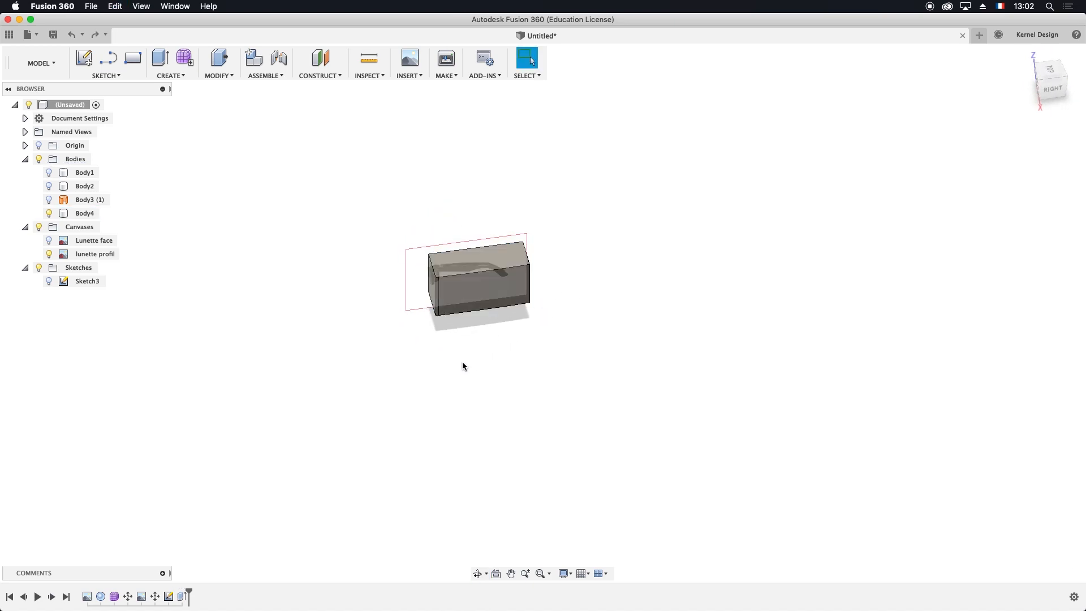
pyautogui.moveTo(437, 352)
pyautogui.keyDown('shift'); pyautogui.mouseDown(button='middle')
pyautogui.moveTo(504, 379)
pyautogui.moveTo(424, 337)
pyautogui.mouseUp(button='middle'); pyautogui.keyUp('shift')
pyautogui.scroll(5, 499, 315)
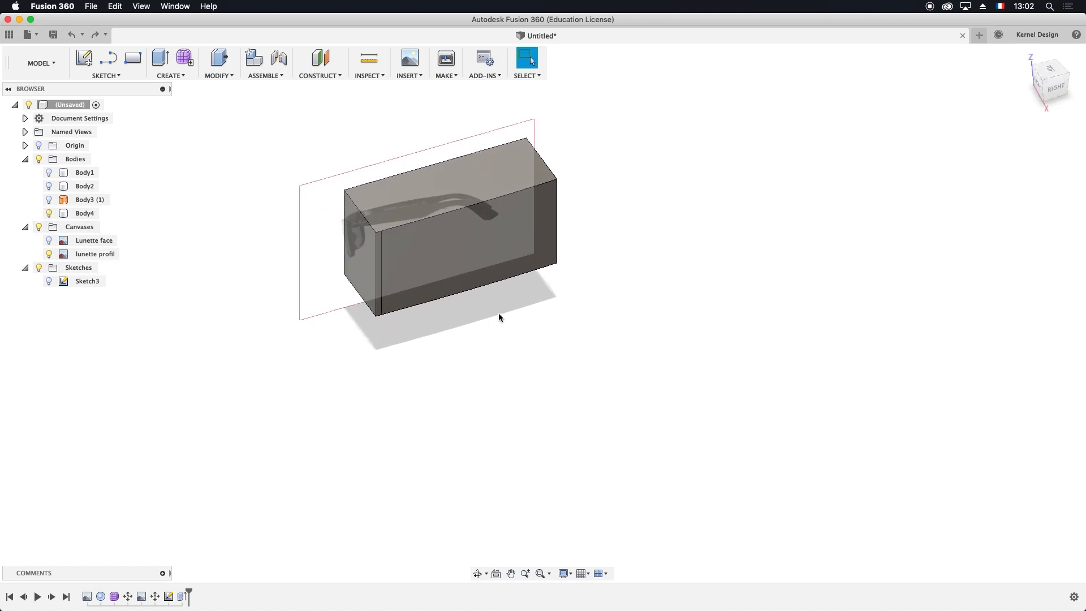
pyautogui.click(382, 261)
pyautogui.keyDown('shift'); pyautogui.moveTo(382, 262); pyautogui.dragTo(556, 291, button='middle'); pyautogui.keyUp('shift')
pyautogui.press('Escape')
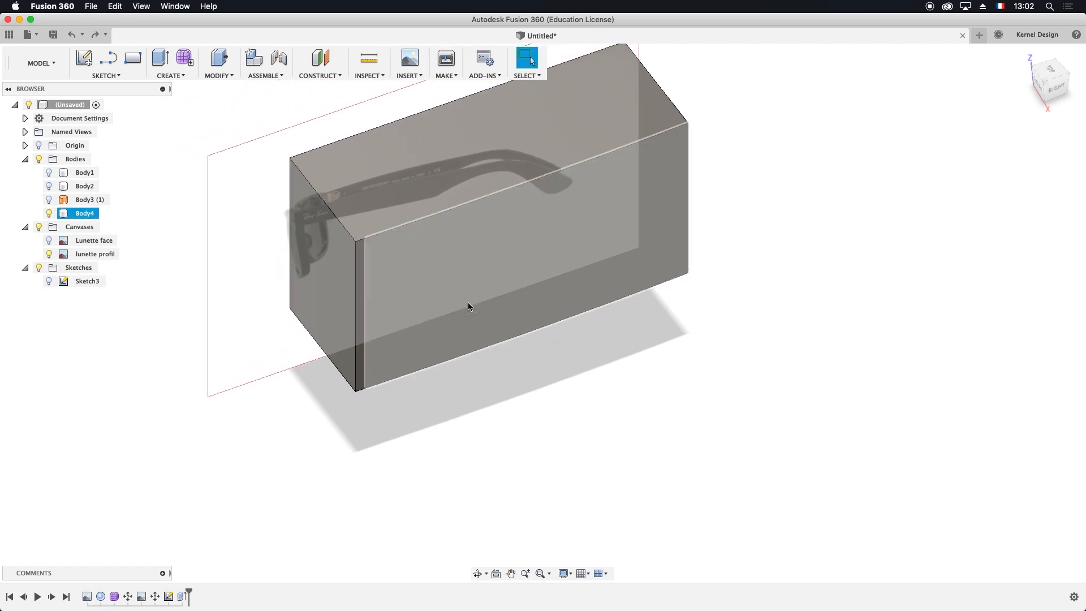
# Show Body2 and Body3 again together with the extruded block
pyautogui.click(52, 188)
pyautogui.click(49, 186)
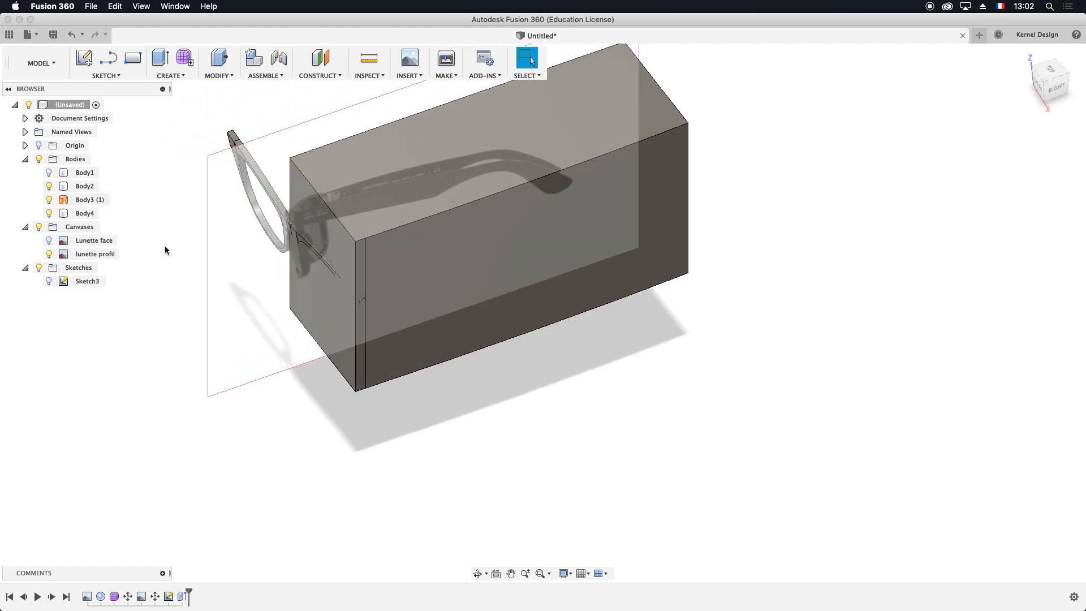
pyautogui.click(544, 279)
pyautogui.press('Escape')
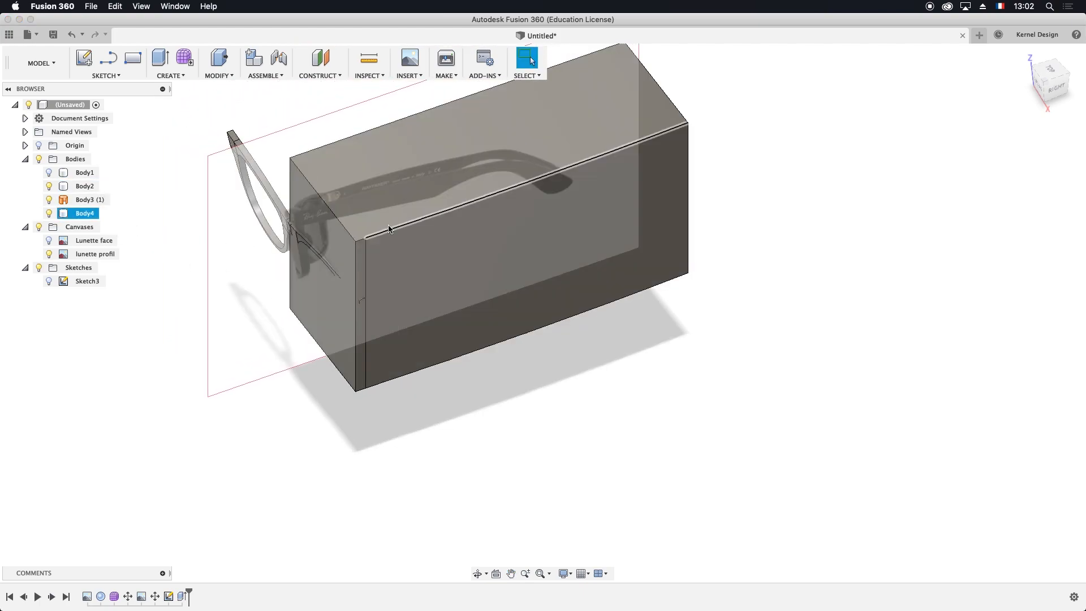
# Create a new form and face the temple image squarely from the right side
pyautogui.click(185, 60)
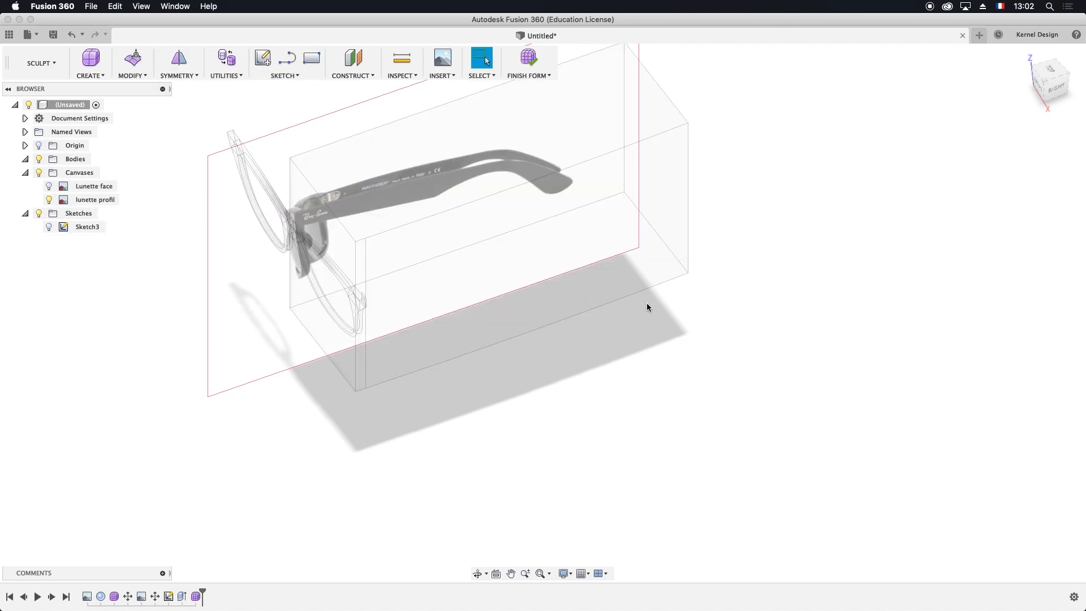
pyautogui.scroll(-10, 367, 356)
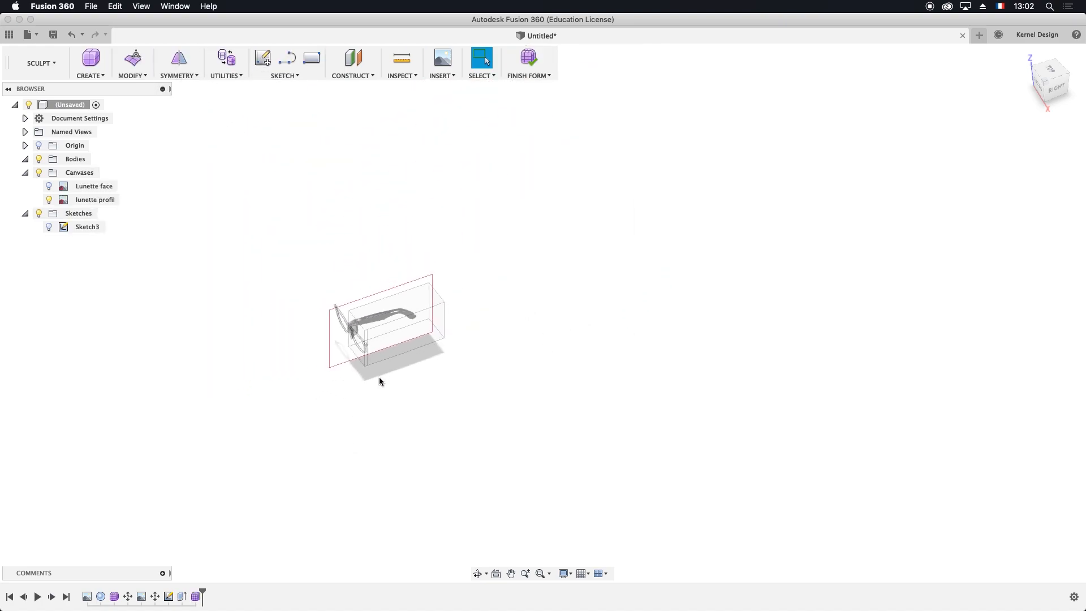
pyautogui.moveTo(391, 410); pyautogui.dragTo(560, 347, button='middle')
pyautogui.scroll(10, 551, 291)
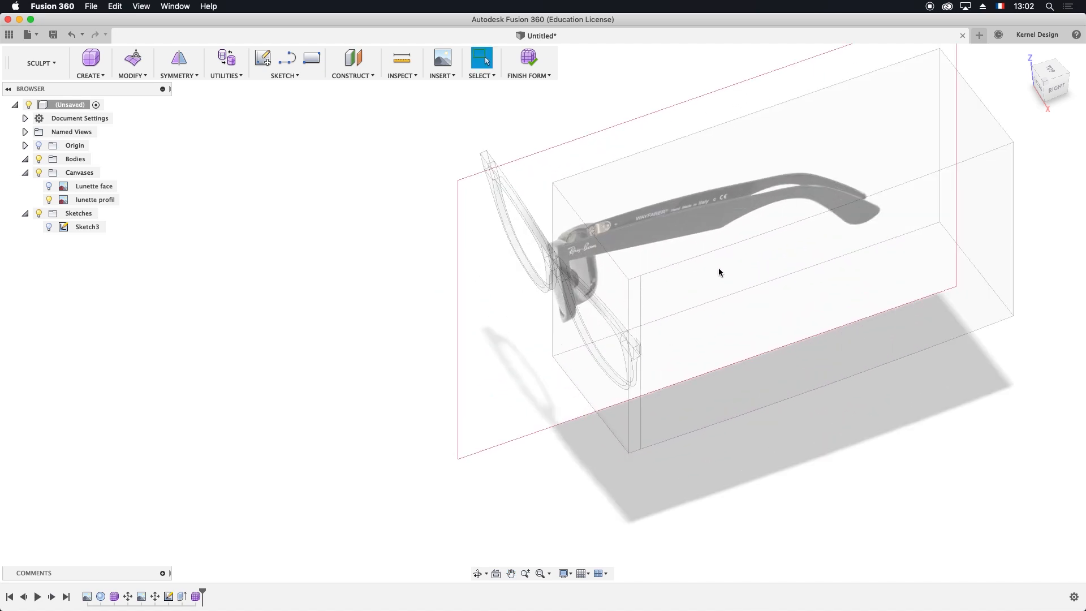
pyautogui.keyDown('shift'); pyautogui.moveTo(786, 338); pyautogui.dragTo(644, 283, button='middle'); pyautogui.keyUp('shift')
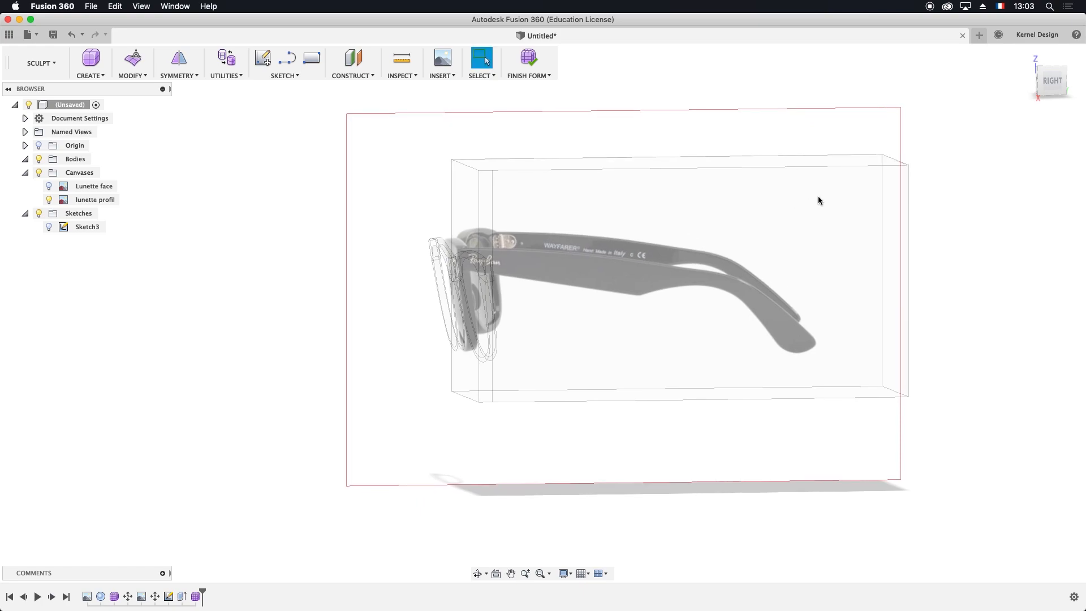
pyautogui.click(1055, 84)
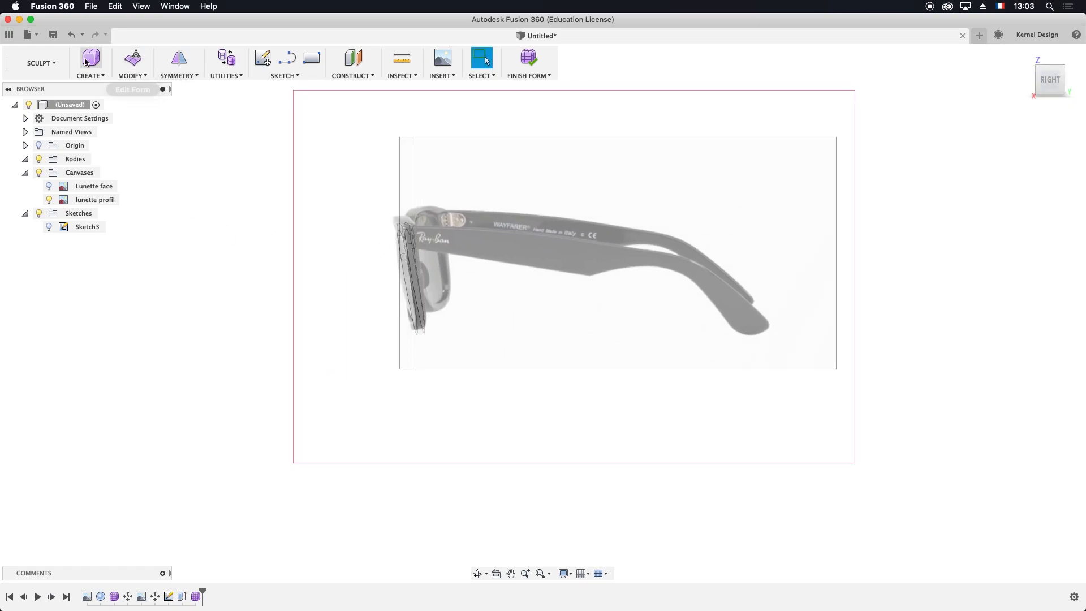
# Draw a four-sided face with Object Snap on, from the temple's hinge end rearward over the Ray-Ban logo
pyautogui.click(97, 75)
pyautogui.click(93, 170)
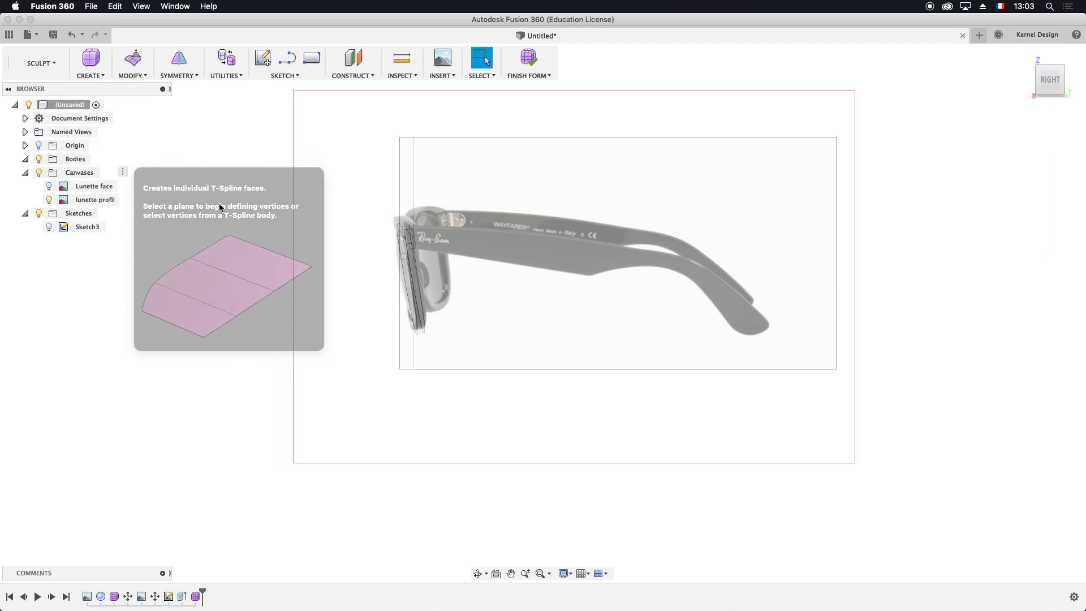
pyautogui.scroll(10, 435, 240)
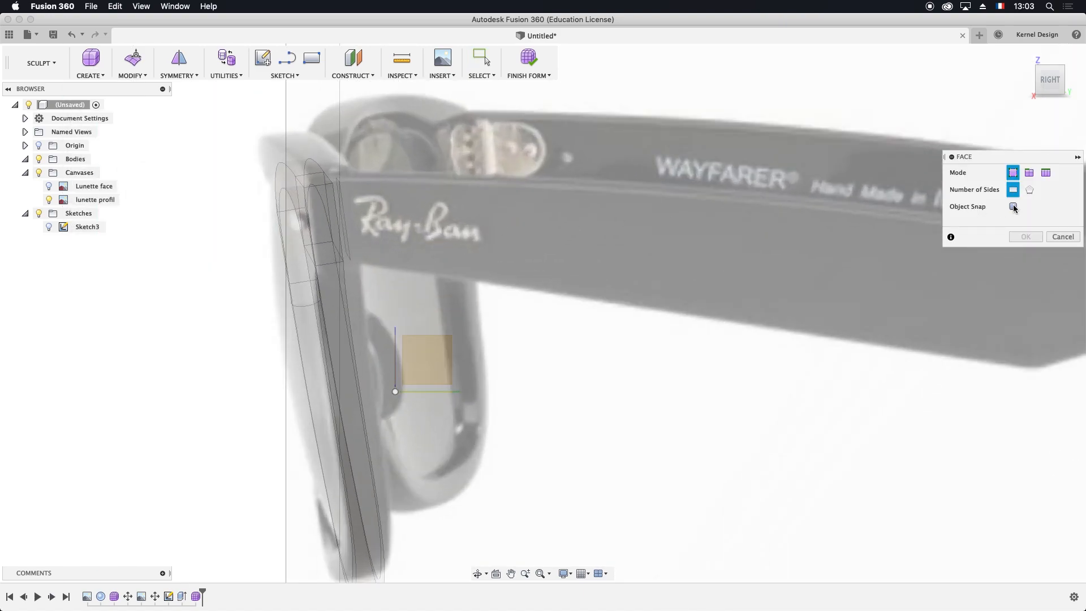
pyautogui.click(1012, 206)
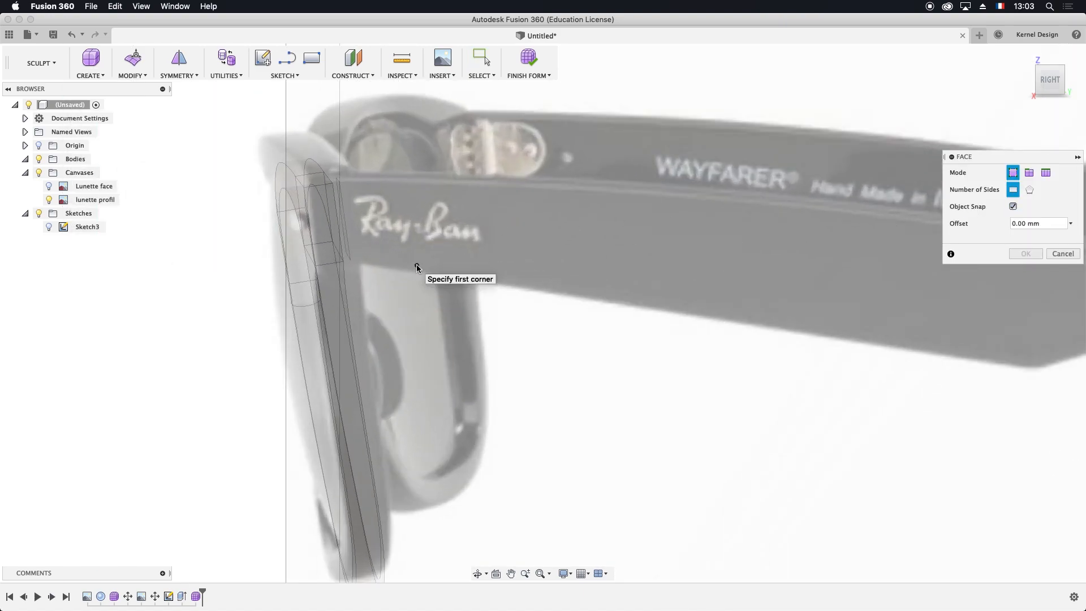
pyautogui.scroll(8, 351, 193)
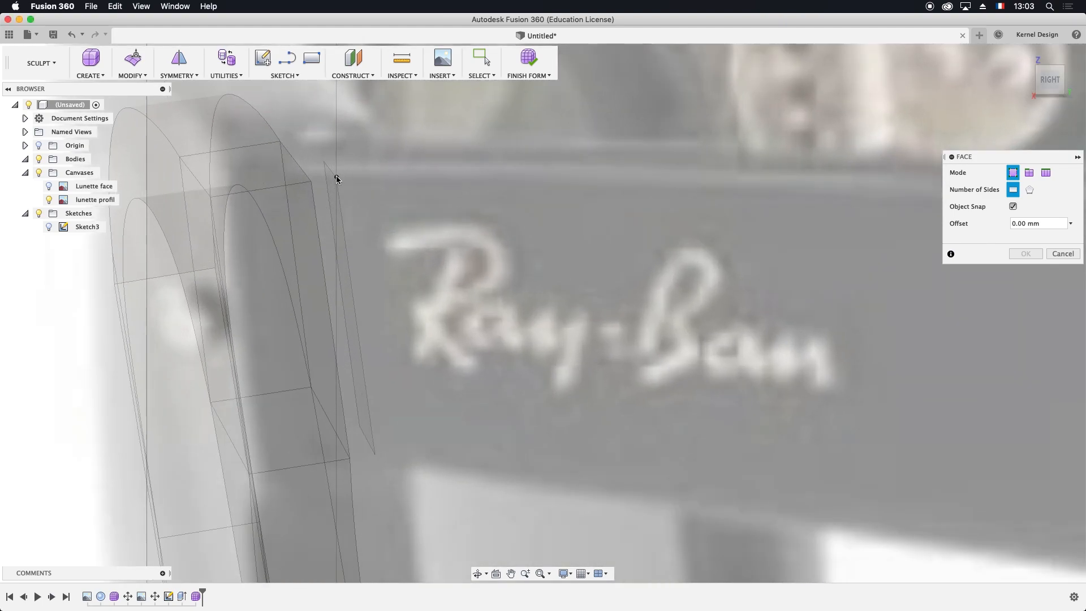
pyautogui.click(336, 180)
pyautogui.click(376, 454)
pyautogui.scroll(-4, 729, 461)
pyautogui.scroll(-5, 739, 463)
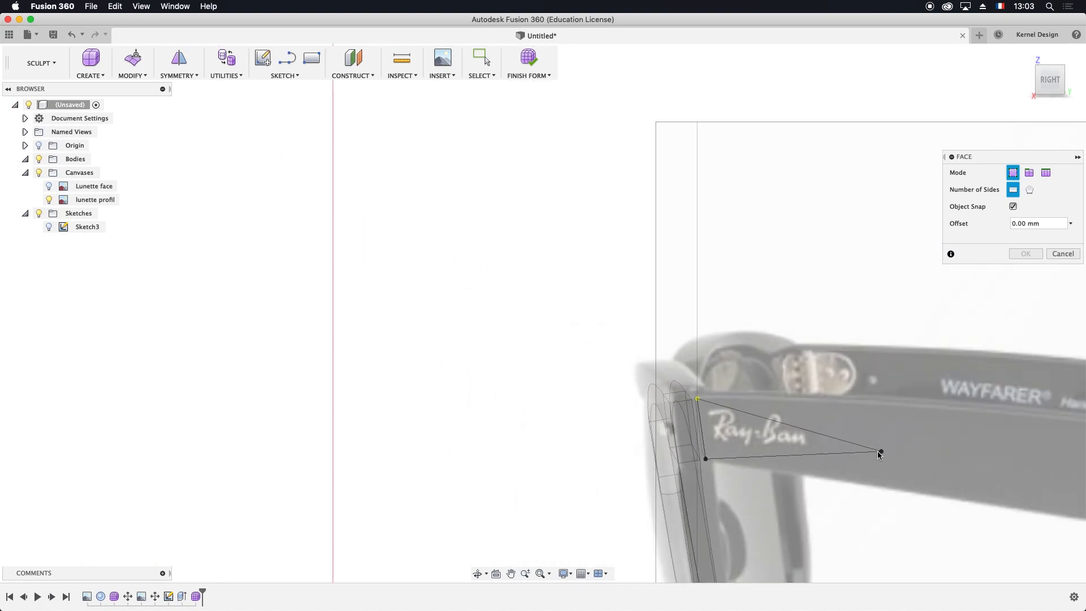
pyautogui.click(473, 364)
pyautogui.click(467, 272)
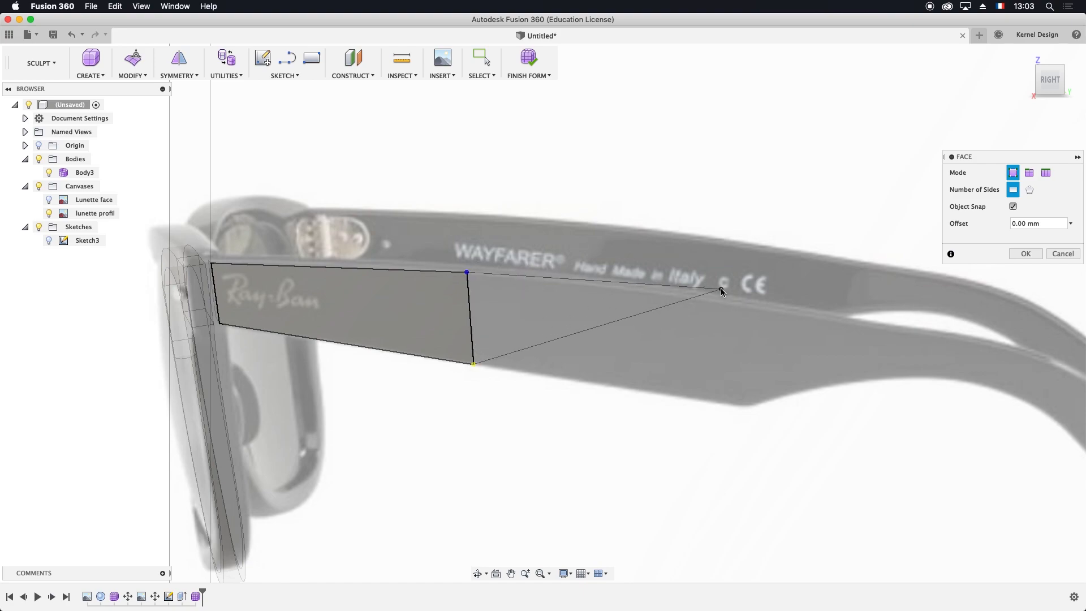
# Add two adjoining faces along the temple, one ending at its lower corner and one tapering to the narrow neck
pyautogui.click(774, 311)
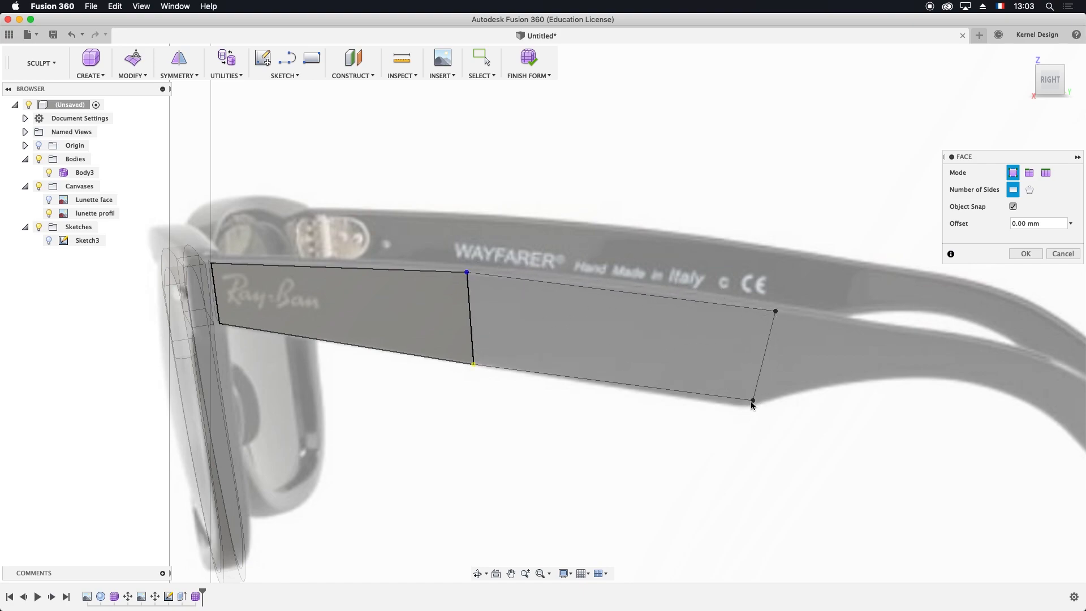
pyautogui.click(748, 403)
pyautogui.moveTo(746, 420); pyautogui.dragTo(439, 387, button='middle')
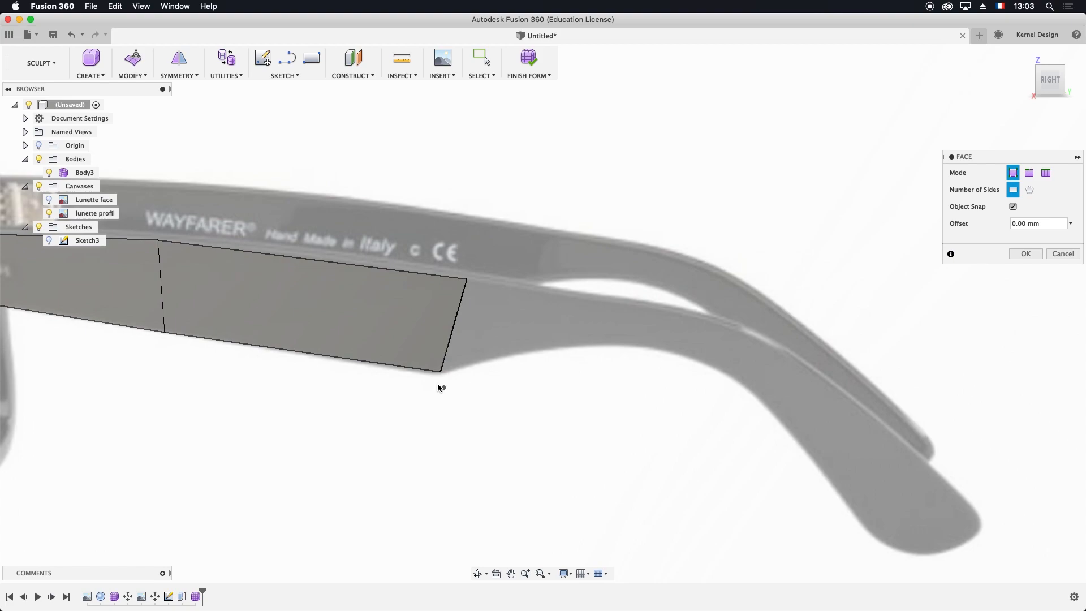
pyautogui.click(598, 345)
pyautogui.click(617, 302)
pyautogui.click(466, 280)
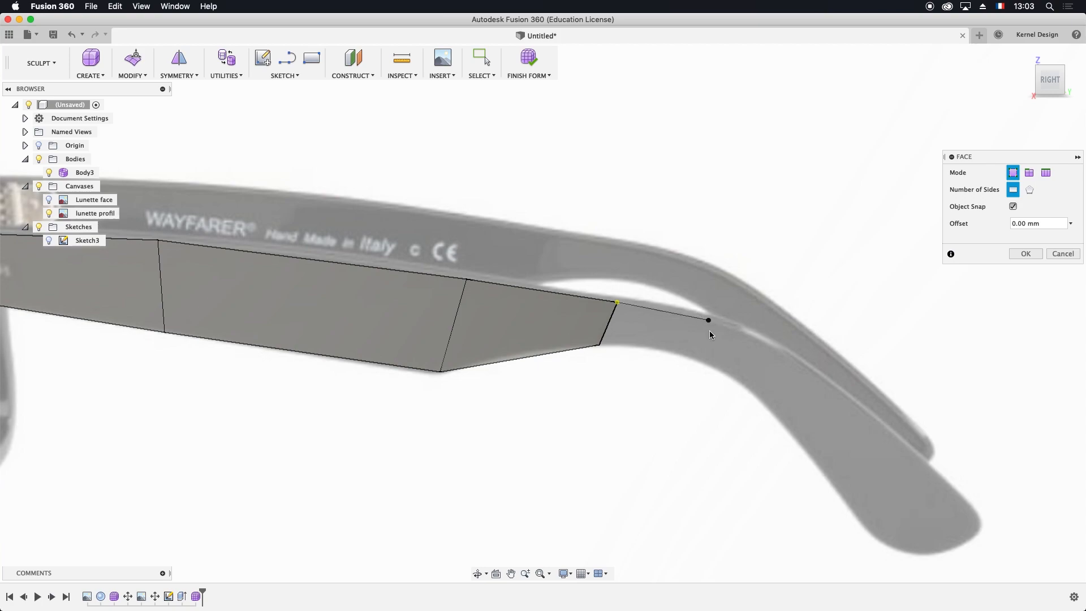
# Add two short adjoining faces that follow the start of the temple's downward ear bend
pyautogui.click(691, 358)
pyautogui.click(599, 345)
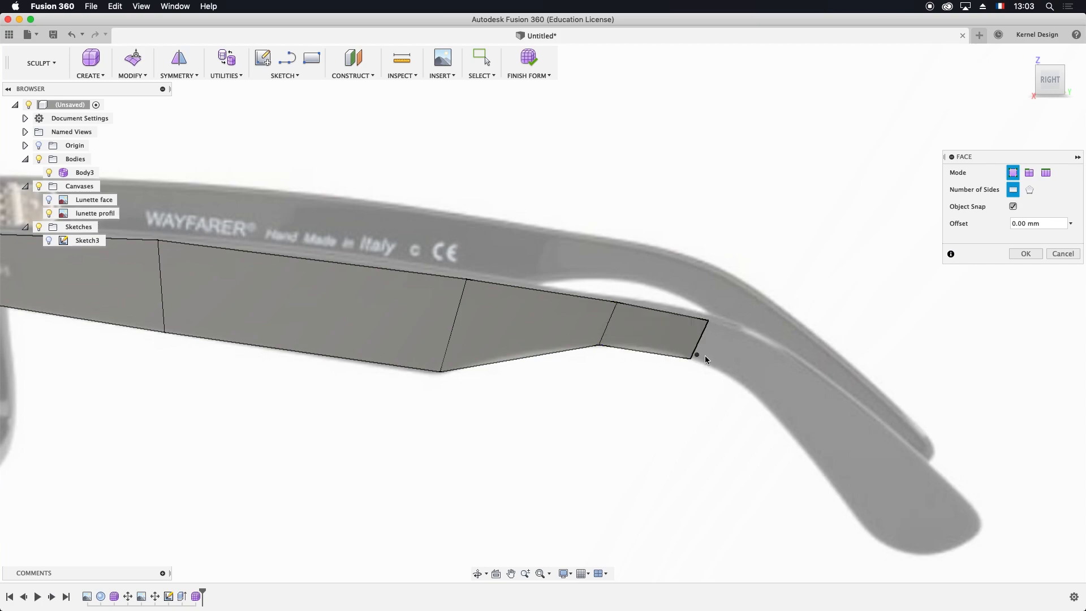
pyautogui.click(760, 398)
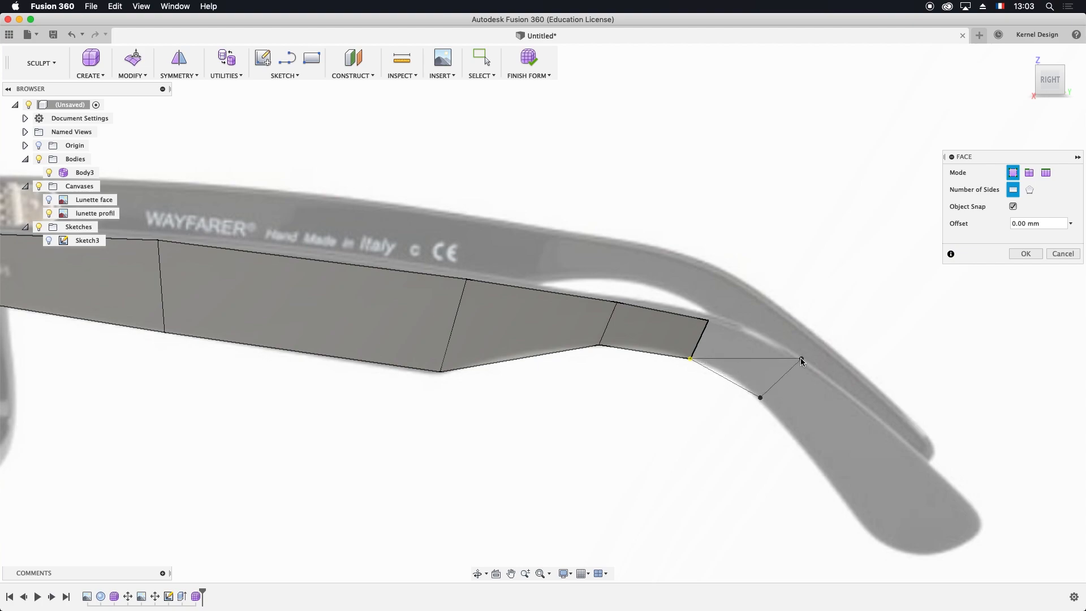
pyautogui.click(709, 323)
# Add one long face down the ear piece to just before the rounded tip
pyautogui.moveTo(814, 399); pyautogui.dragTo(666, 252, button='middle')
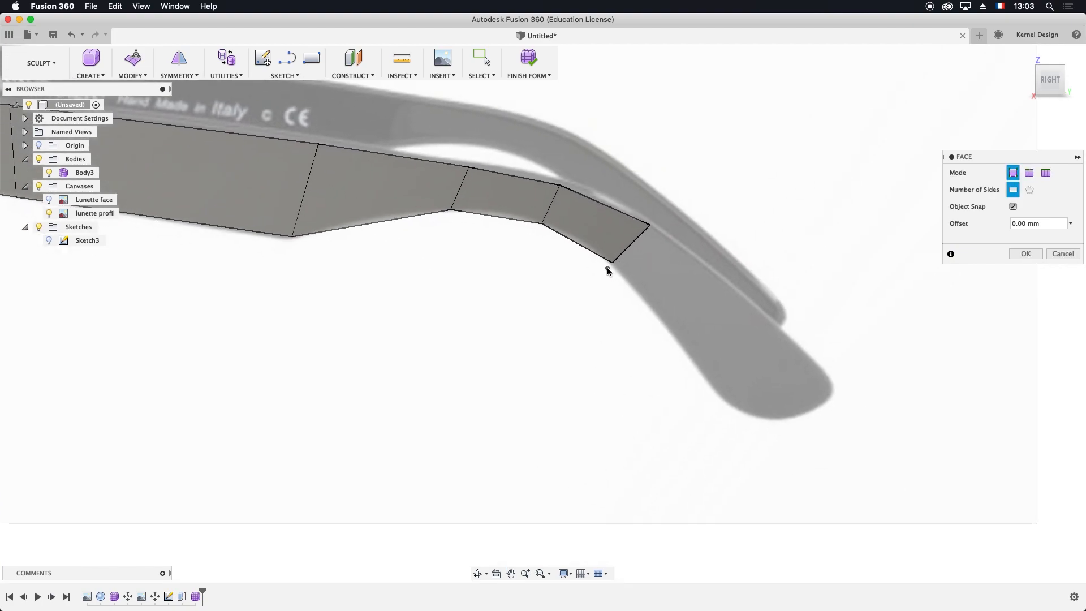
pyautogui.click(710, 381)
pyautogui.click(791, 338)
pyautogui.click(714, 260)
pyautogui.click(612, 262)
# Fill the rounded temple tip with three narrow adjoining faces and finish the Face command
pyautogui.moveTo(715, 388); pyautogui.dragTo(639, 303, button='middle')
pyautogui.click(636, 299)
pyautogui.click(660, 322)
pyautogui.click(740, 280)
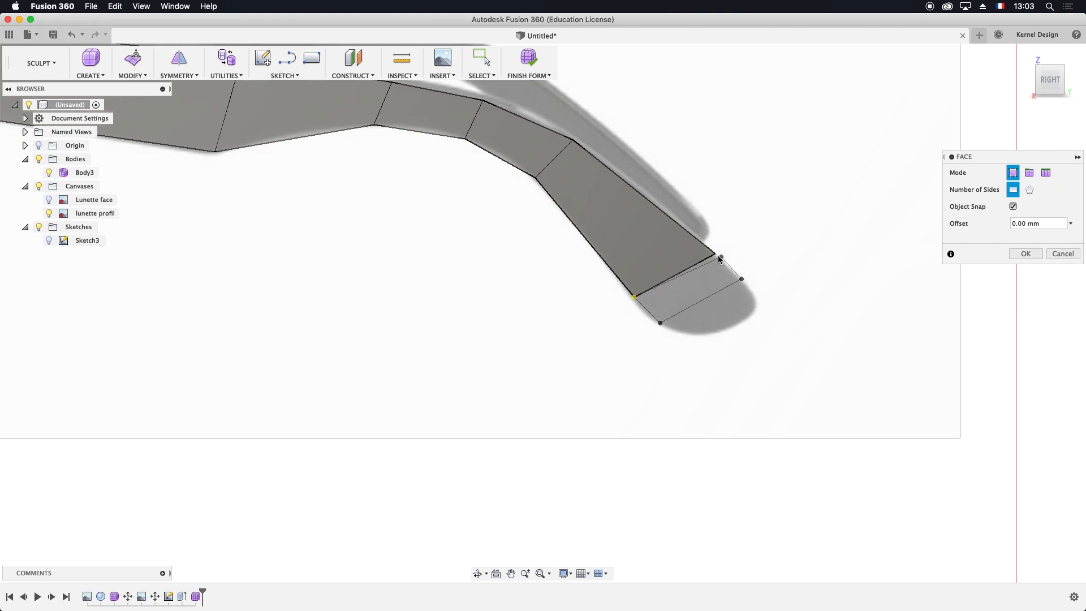
pyautogui.click(714, 254)
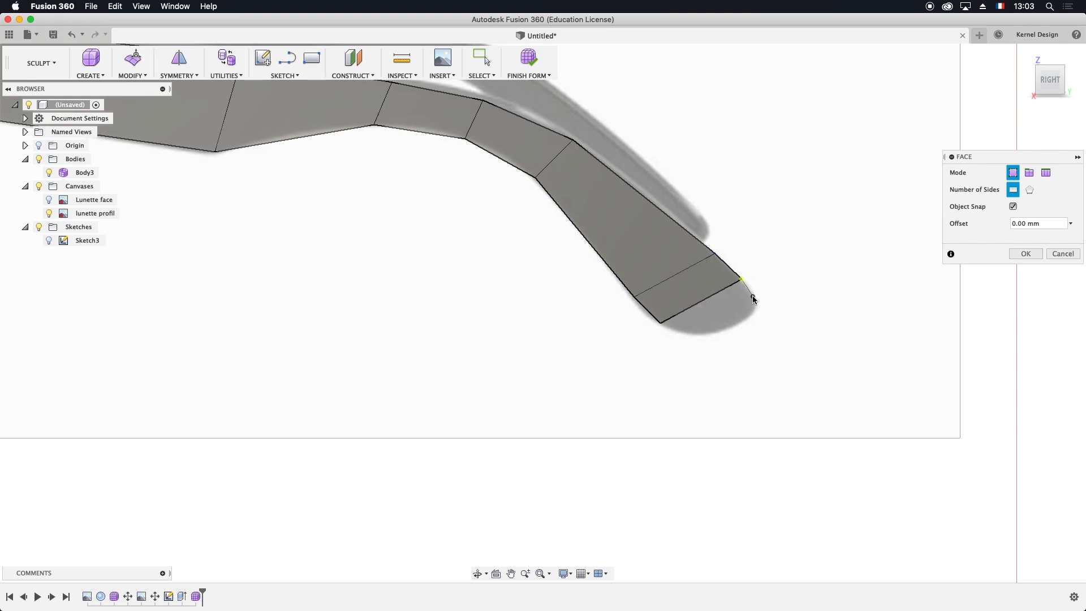
pyautogui.click(661, 324)
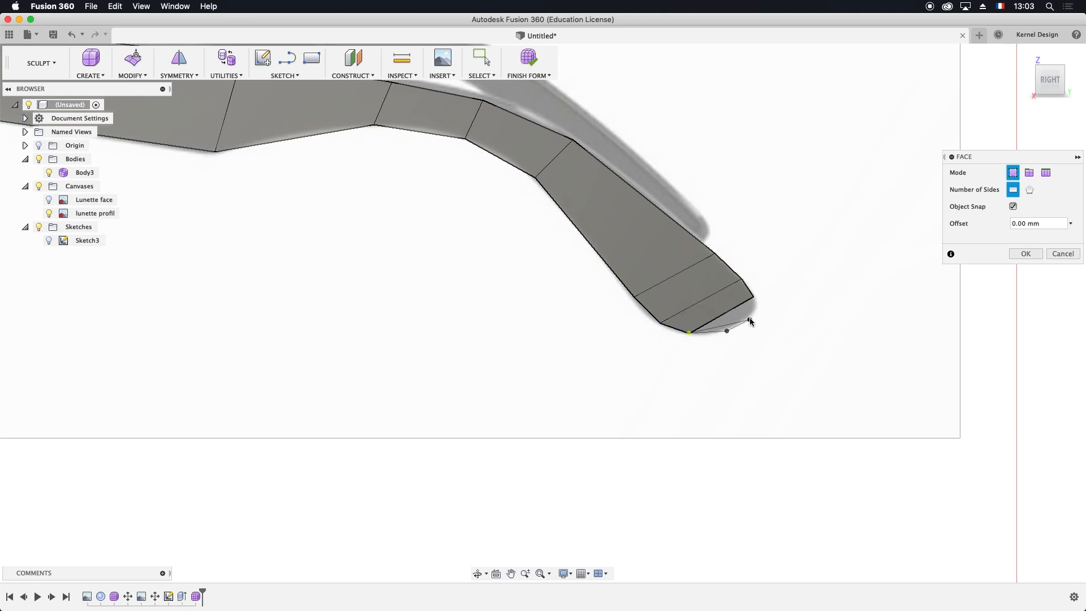
pyautogui.click(753, 297)
pyautogui.click(1025, 253)
# Set the temple form to smooth display, with its hinge end seen from the front
pyautogui.keyDown('shift'); pyautogui.moveTo(1025, 253); pyautogui.dragTo(504, 335, button='middle'); pyautogui.keyUp('shift')
pyautogui.scroll(5, 363, 225)
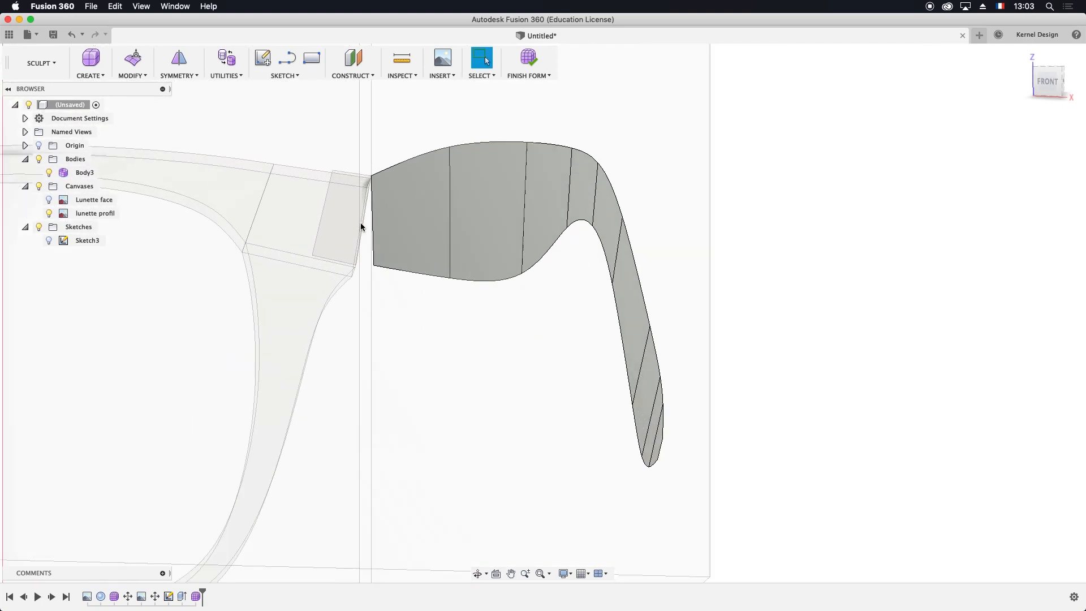
pyautogui.hotkey('ctrl', '3')
pyautogui.scroll(5, 373, 162)
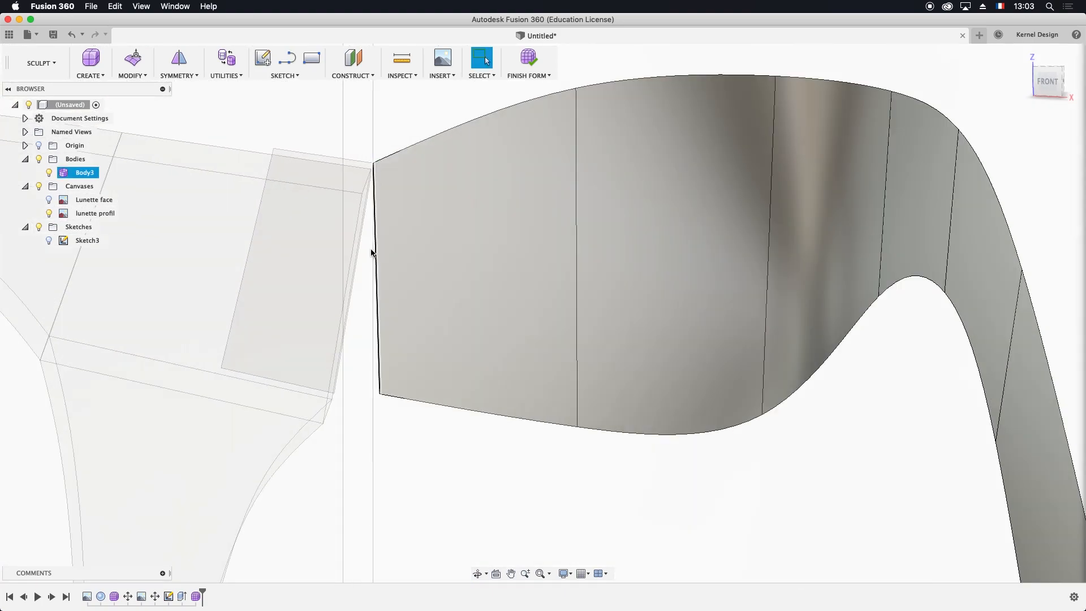
# Edit the form with the vertex filter and move the hinge edge's upper tangency handle about 1.2 mm toward the frame
pyautogui.click(293, 162)
pyautogui.click(130, 76)
pyautogui.click(139, 90)
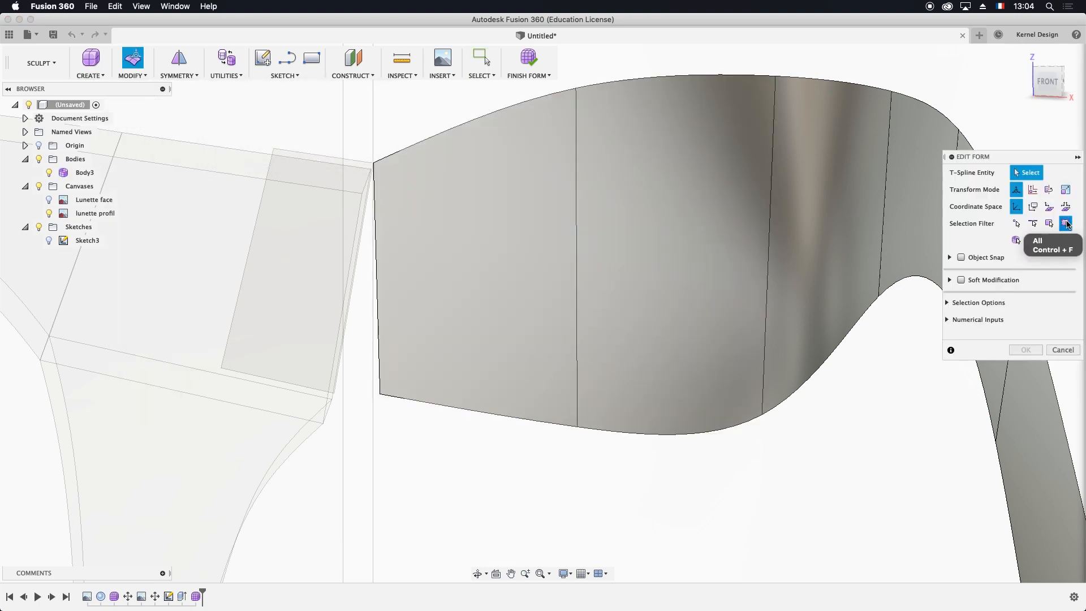
pyautogui.click(1016, 224)
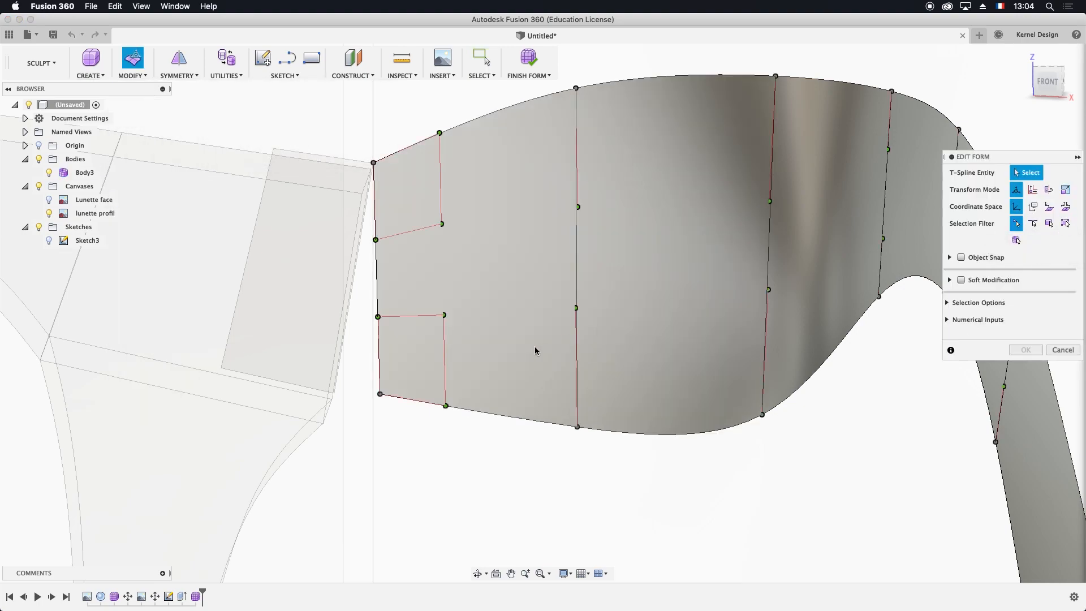
pyautogui.click(377, 241)
pyautogui.moveTo(410, 241); pyautogui.dragTo(382, 240)
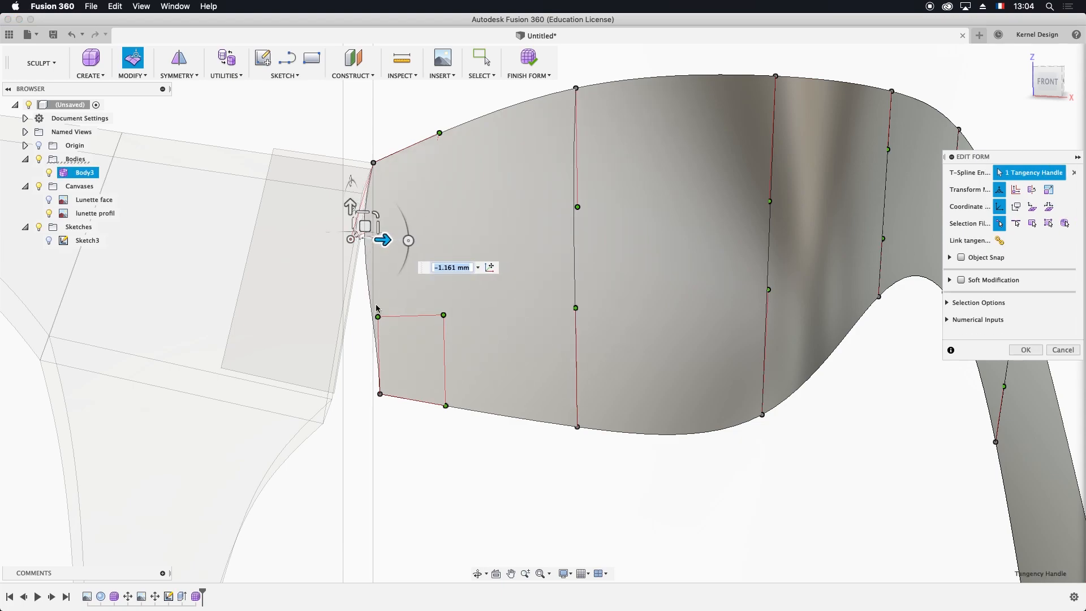
# Move the hinge edge's lower tangency handle toward the frame, and its bottom corner vertex about 2.1 mm the same way
pyautogui.click(377, 309)
pyautogui.moveTo(407, 319); pyautogui.dragTo(374, 318)
pyautogui.click(382, 396)
pyautogui.moveTo(414, 394); pyautogui.dragTo(368, 393)
# Shift the hinge edge's lower tangency handle about 0.13 mm away from the frame
pyautogui.scroll(8, 368, 393)
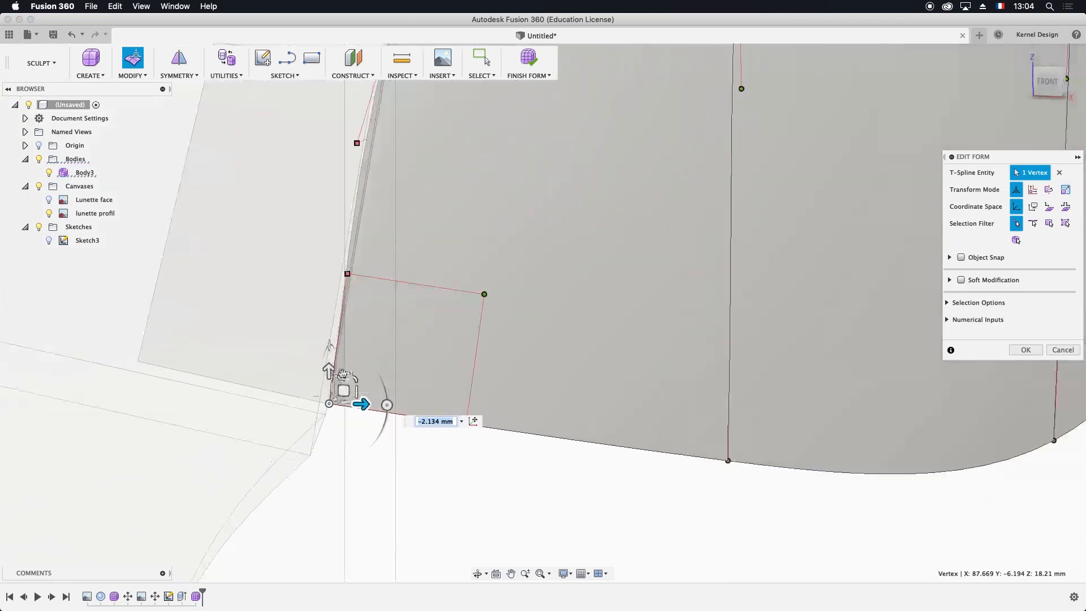
pyautogui.click(365, 278)
pyautogui.moveTo(380, 276)
pyautogui.mouseDown()
pyautogui.moveTo(399, 277)
pyautogui.moveTo(389, 279)
pyautogui.mouseUp()
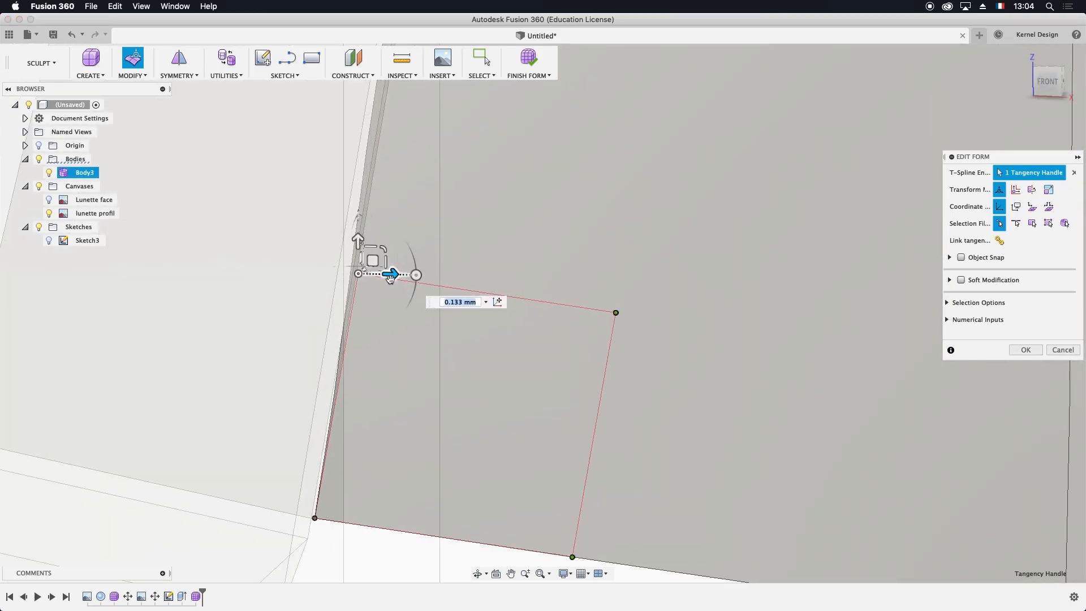
# Nudge the bottom corner vertex of the temple's hinge edge slightly toward the frame
pyautogui.click(315, 519)
pyautogui.moveTo(347, 519); pyautogui.dragTo(343, 517)
pyautogui.scroll(-4, 426, 310)
pyautogui.scroll(-3, 425, 313)
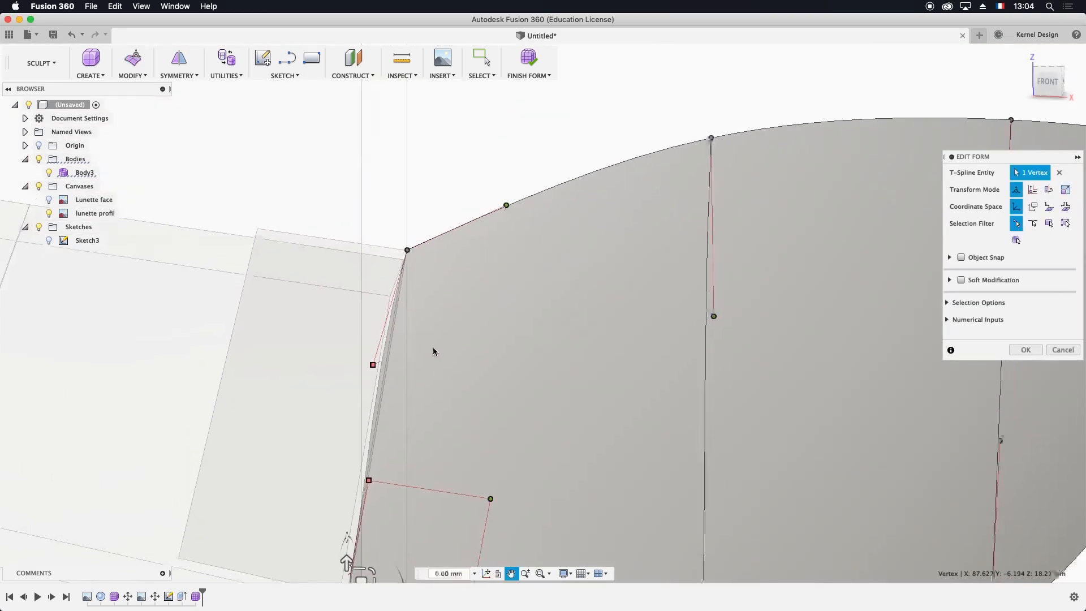
# Move the hinge edge's upper tangency handle about 0.45 mm away from the frame and accept the form edit
pyautogui.scroll(5, 433, 347)
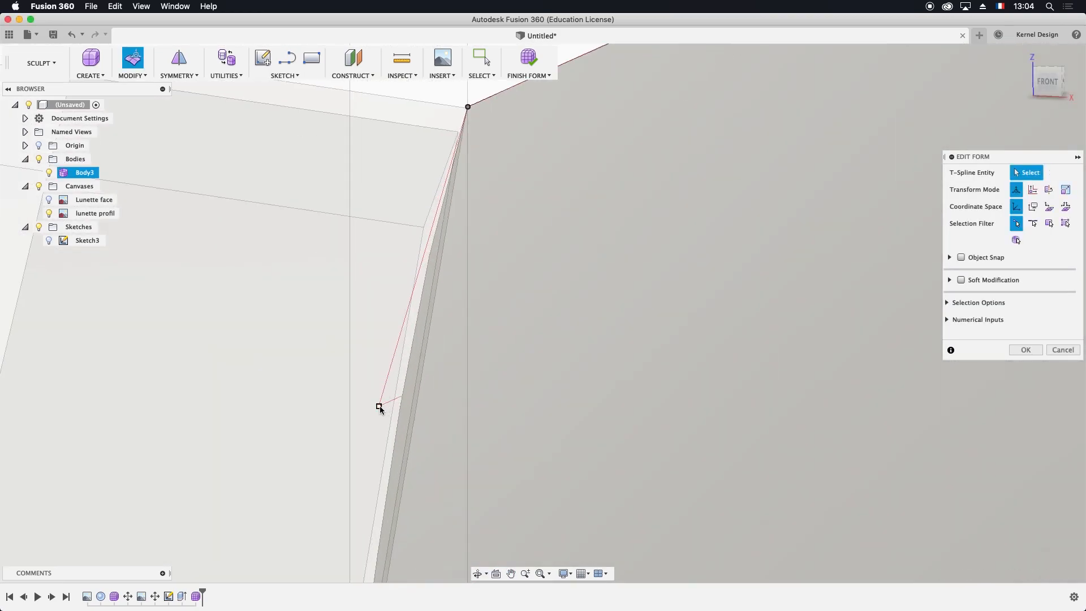
pyautogui.click(379, 406)
pyautogui.moveTo(418, 407); pyautogui.dragTo(451, 423)
pyautogui.scroll(-5, 513, 337)
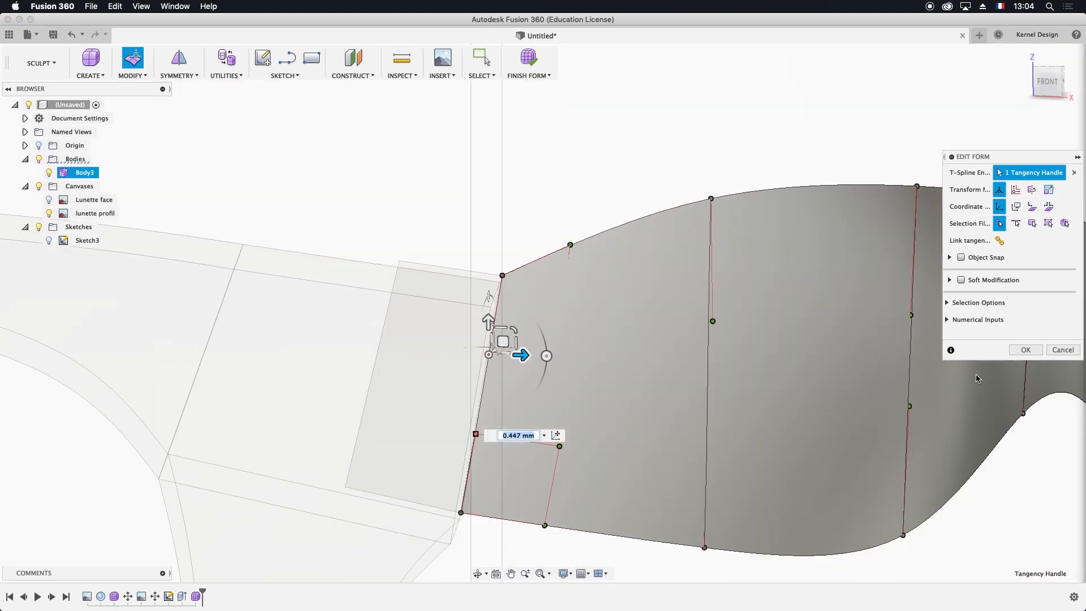
pyautogui.click(1026, 351)
# Edit the form to shift the lower-edge vertices of the first two temple sections behind the hinge toward the frame, the second about 0.44 mm
pyautogui.scroll(-6, 673, 400)
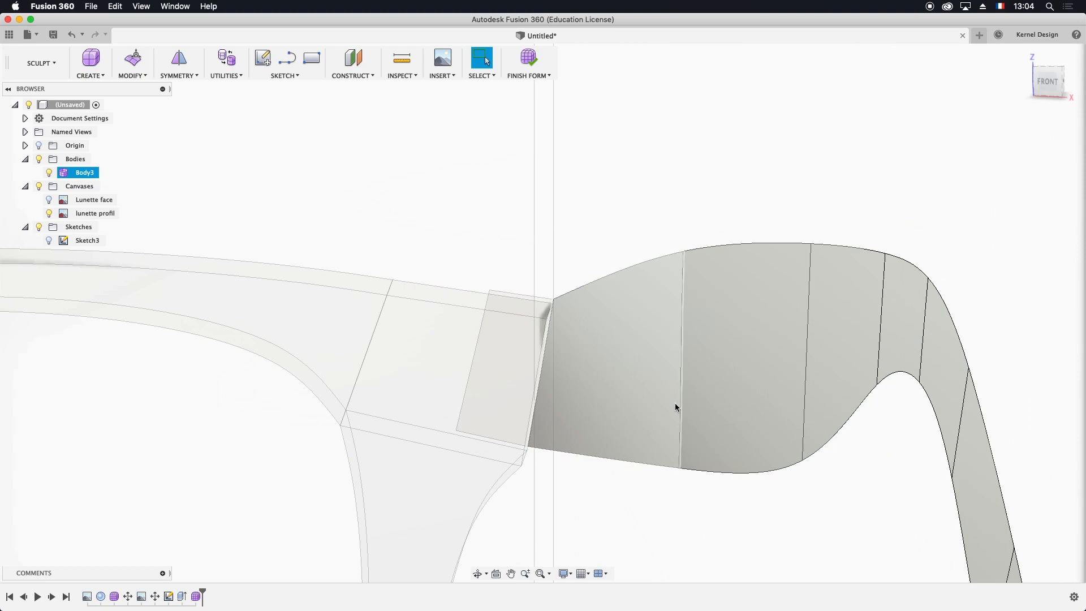
pyautogui.click(674, 427)
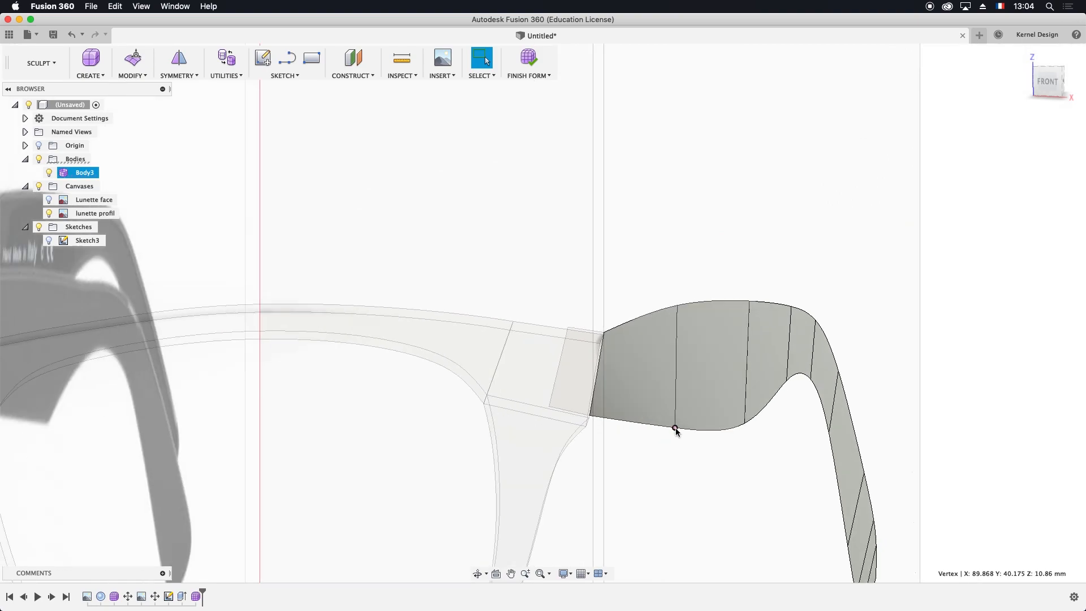
pyautogui.click(130, 76)
pyautogui.click(139, 88)
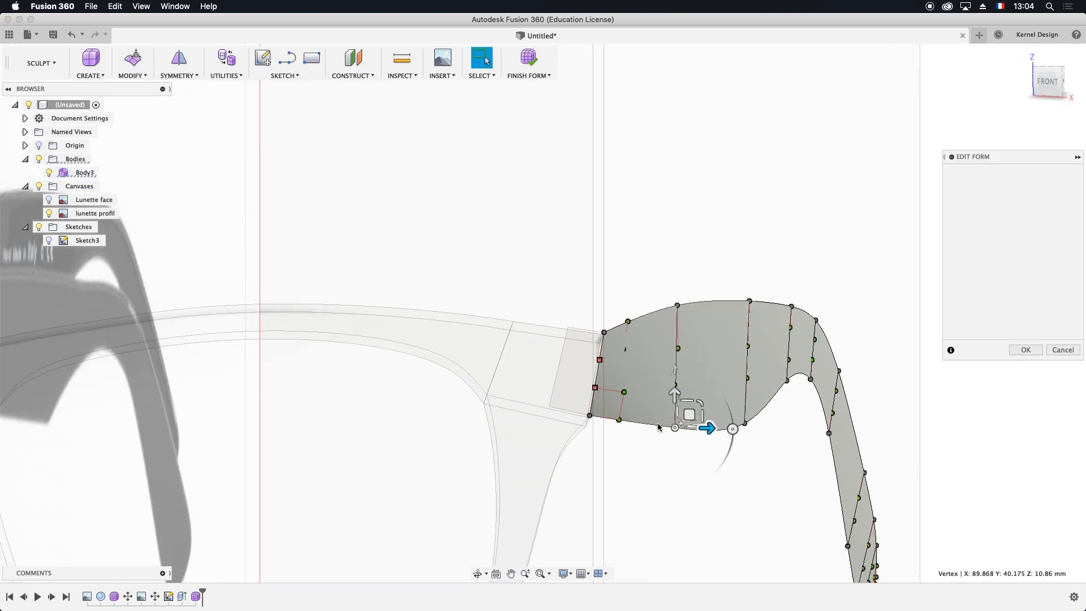
pyautogui.moveTo(708, 428); pyautogui.dragTo(701, 428)
pyautogui.click(745, 424)
pyautogui.moveTo(781, 425); pyautogui.dragTo(772, 425)
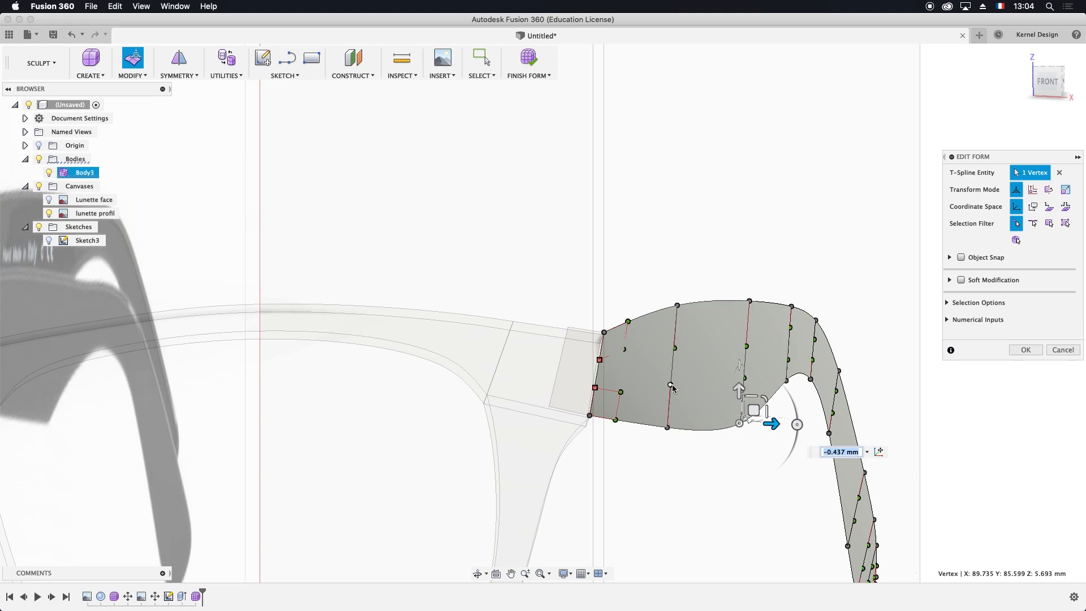
# Adjust the lower tangency handles of the same two section edges, moving the second about 0.22 mm toward the frame, and accept the edit
pyautogui.click(671, 386)
pyautogui.moveTo(703, 385); pyautogui.dragTo(706, 384)
pyautogui.click(744, 379)
pyautogui.moveTo(776, 378); pyautogui.dragTo(800, 382)
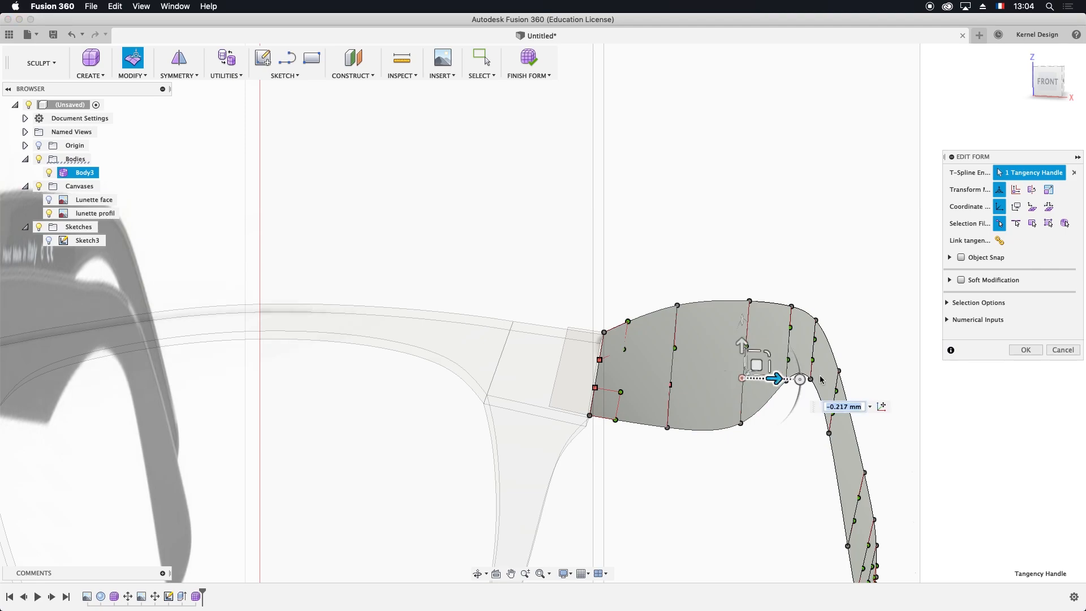
pyautogui.click(1023, 350)
# Thicken the temple's T-Spline body by -4 mm with the Sharp type in the Normal direction
pyautogui.keyDown('shift'); pyautogui.moveTo(626, 405); pyautogui.dragTo(580, 362, button='middle'); pyautogui.keyUp('shift')
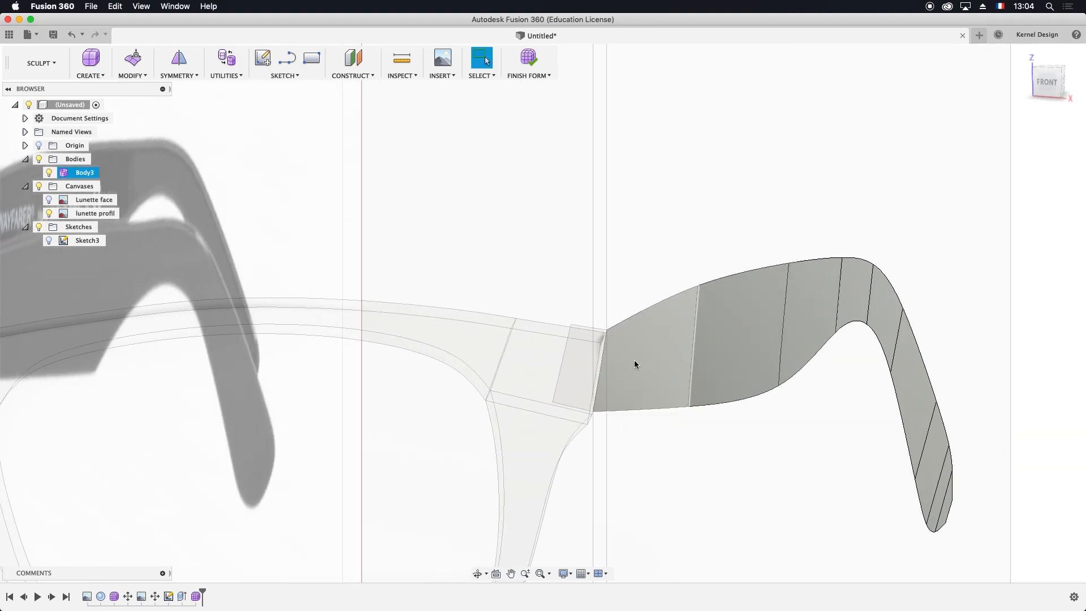
pyautogui.click(151, 79)
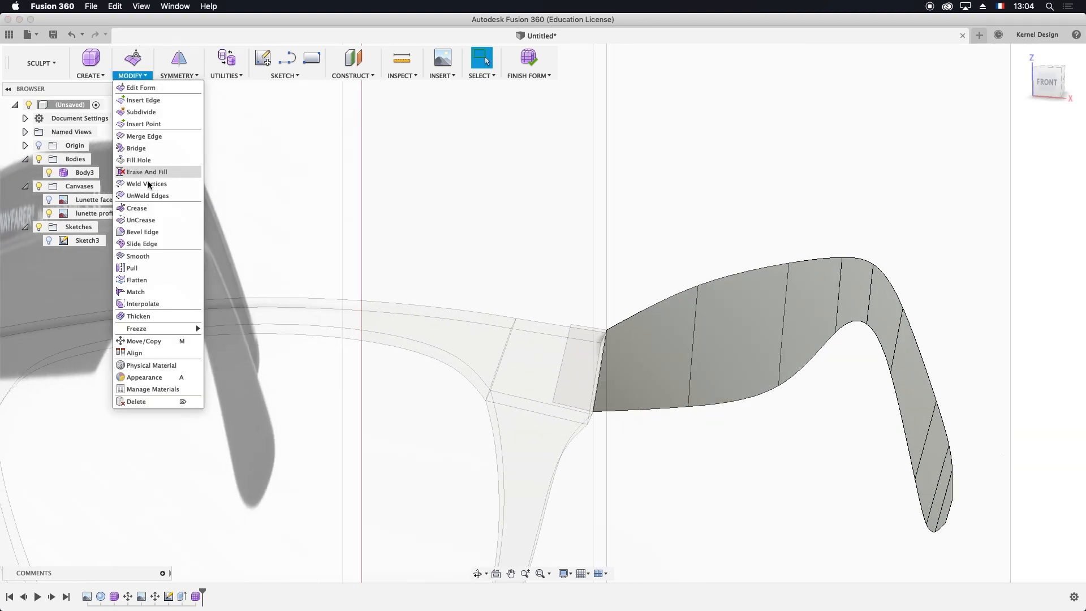
pyautogui.click(139, 316)
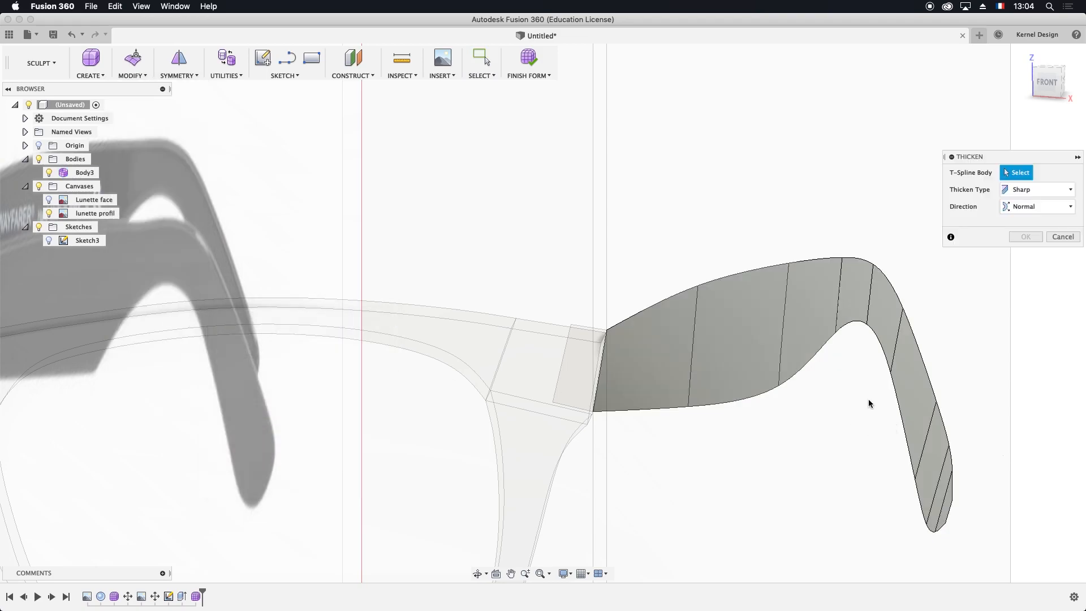
pyautogui.click(733, 346)
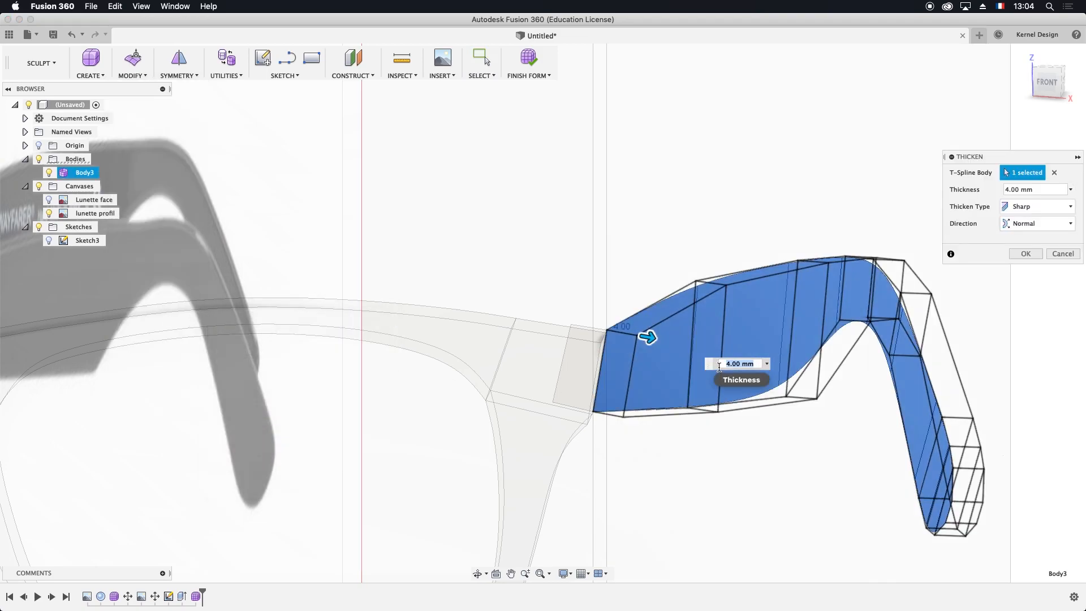
pyautogui.write('-4')
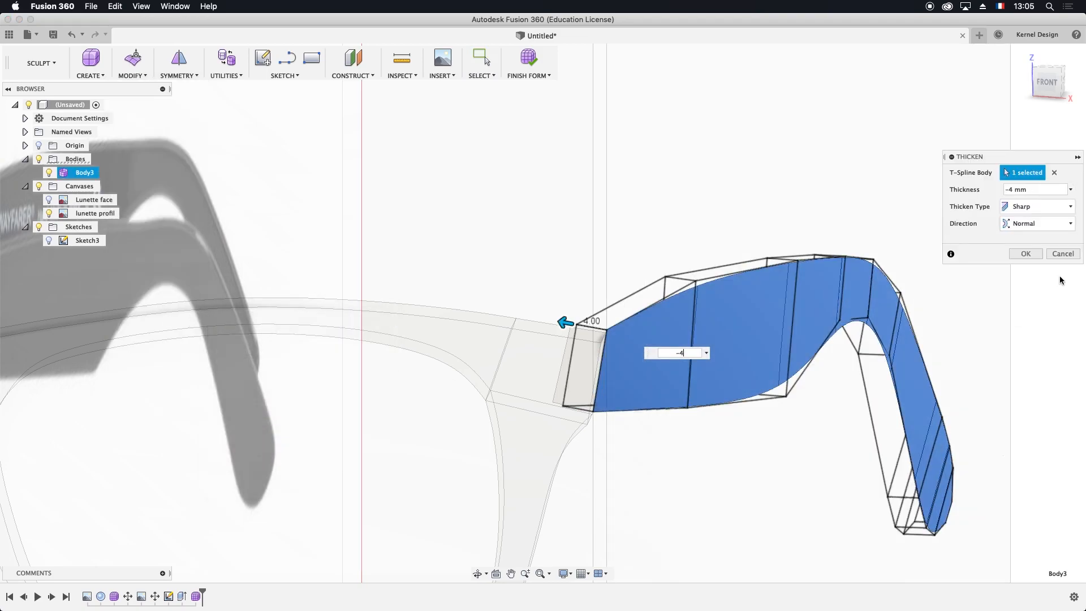
pyautogui.click(1023, 253)
# Edit the thickened form and select the inner top corner vertex of its hinge end face
pyautogui.scroll(5, 591, 356)
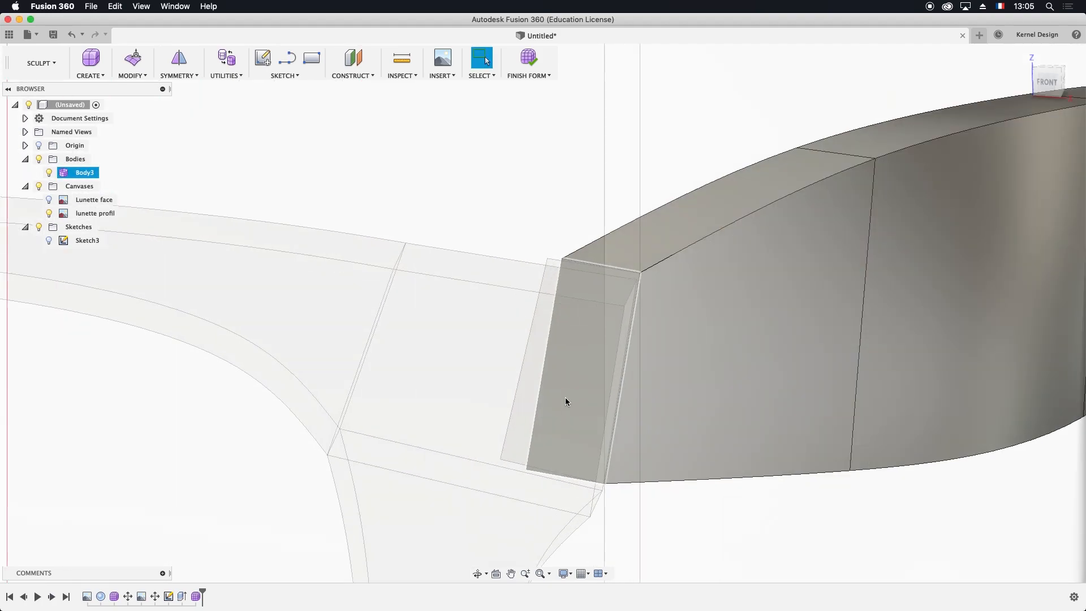
pyautogui.scroll(3, 543, 419)
pyautogui.keyDown('shift'); pyautogui.moveTo(516, 500); pyautogui.dragTo(588, 470, button='middle'); pyautogui.keyUp('shift')
pyautogui.press('Escape')
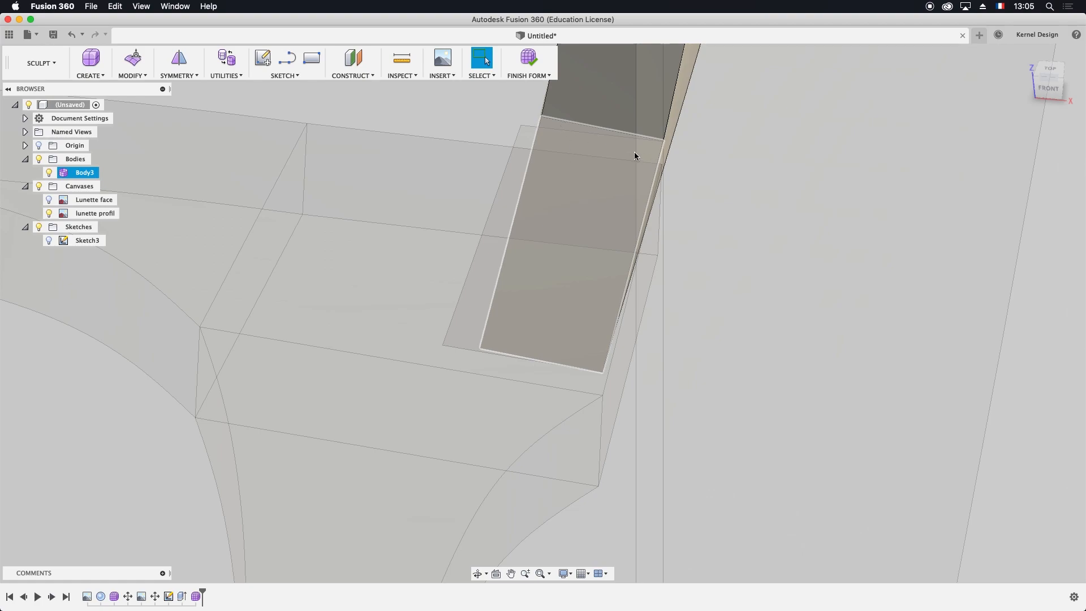
pyautogui.click(560, 129)
pyautogui.click(133, 63)
pyautogui.click(143, 88)
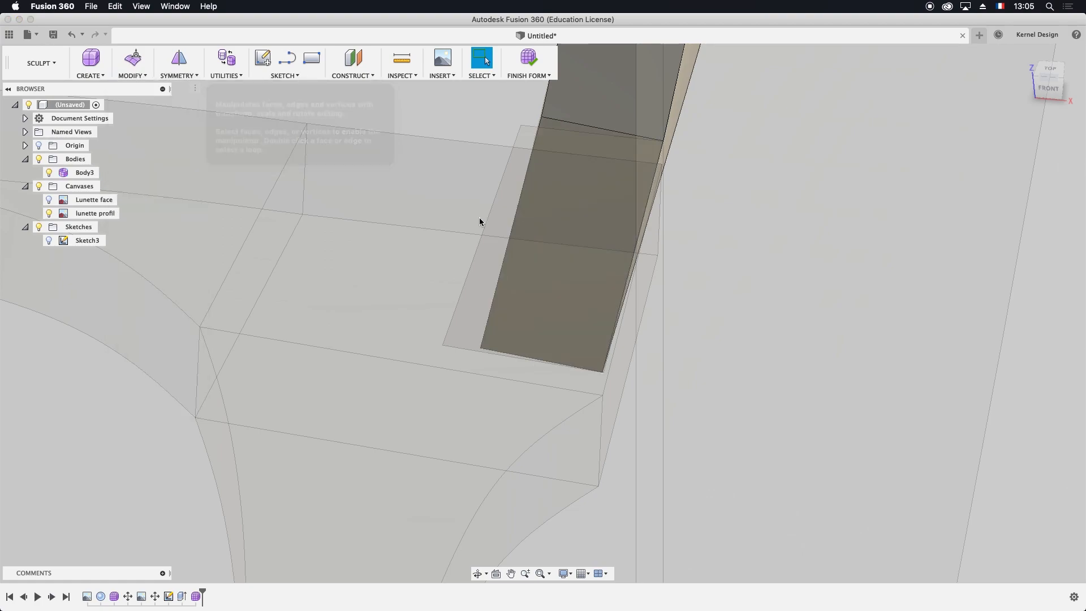
pyautogui.click(541, 117)
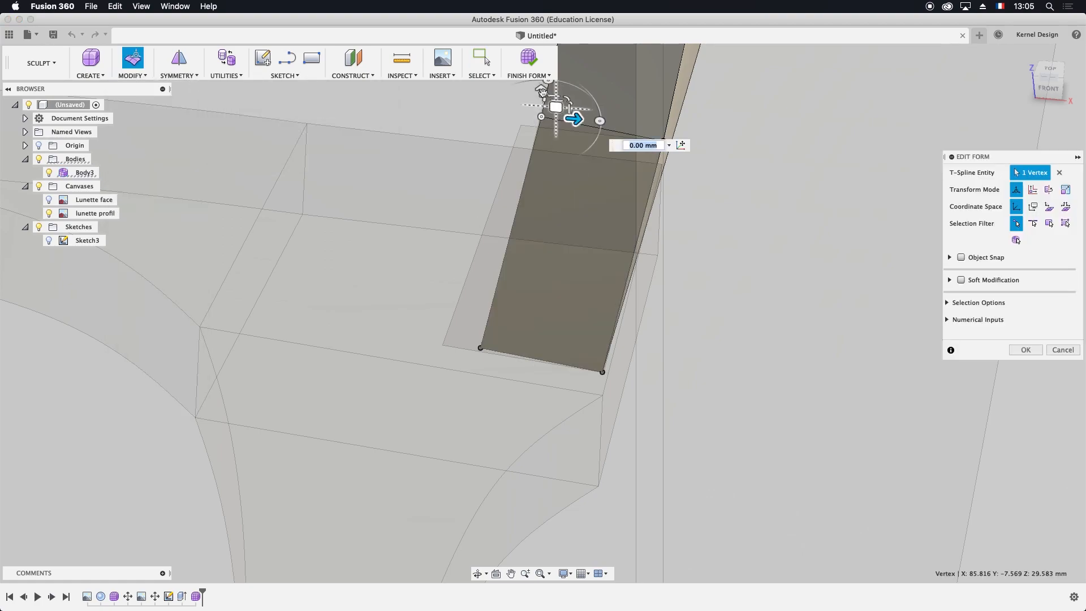